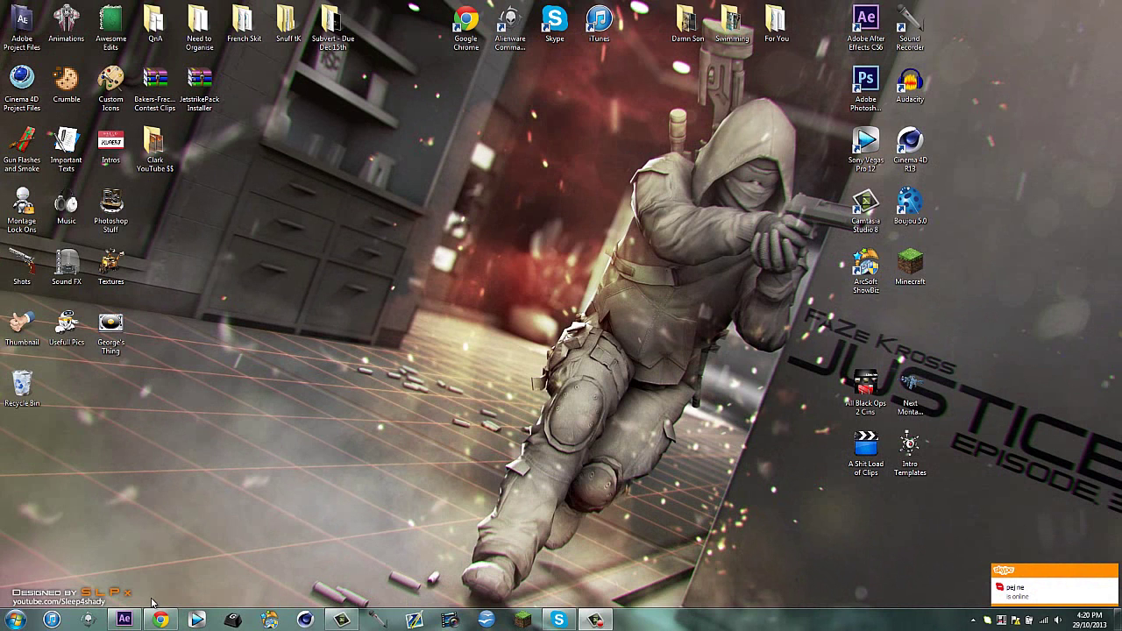
Switch to After Effects and examine the finished glow effect around 0;00;06;40, including its clip copies and the effects on the adjustment layers.
left_click(124, 620)
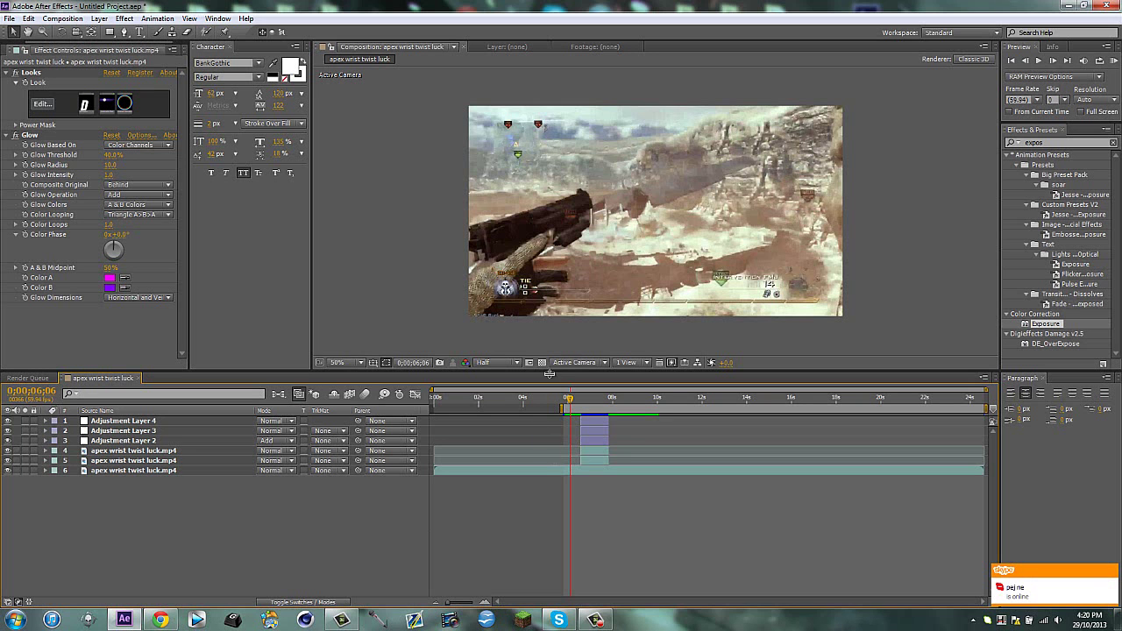
left_click_drag(572, 405, 583, 400)
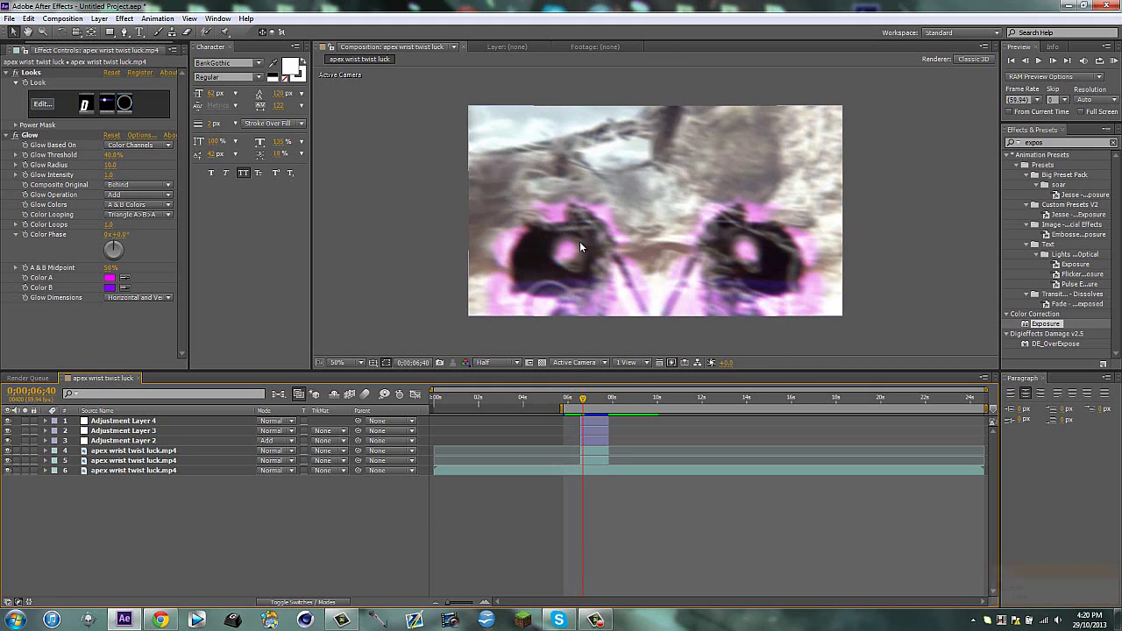
left_click(127, 460)
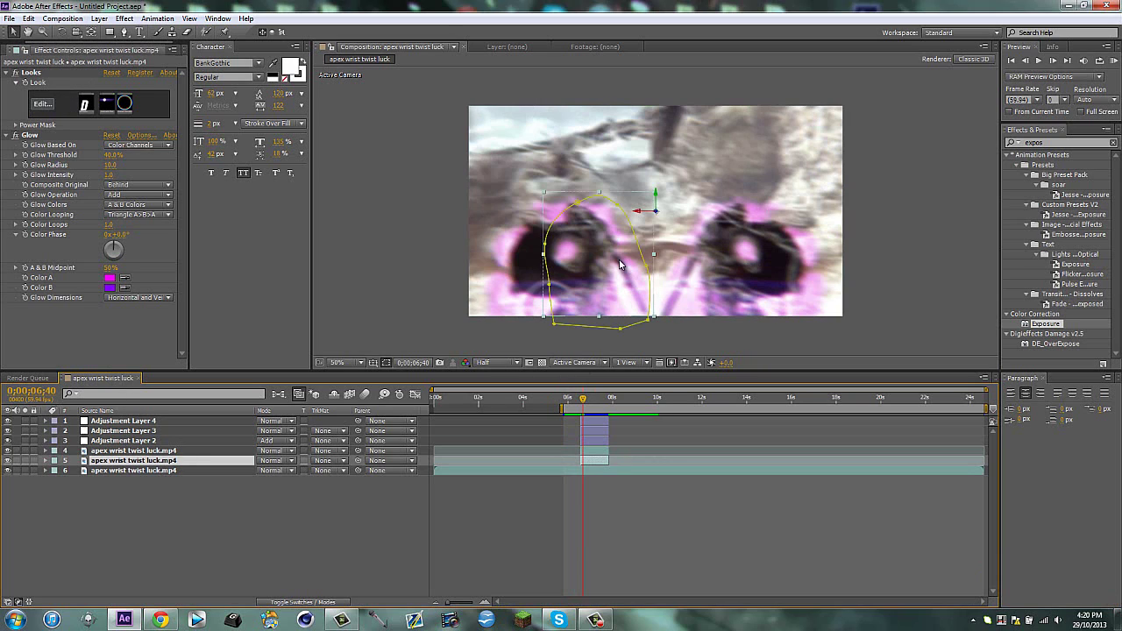
left_click(125, 452)
left_click(145, 498)
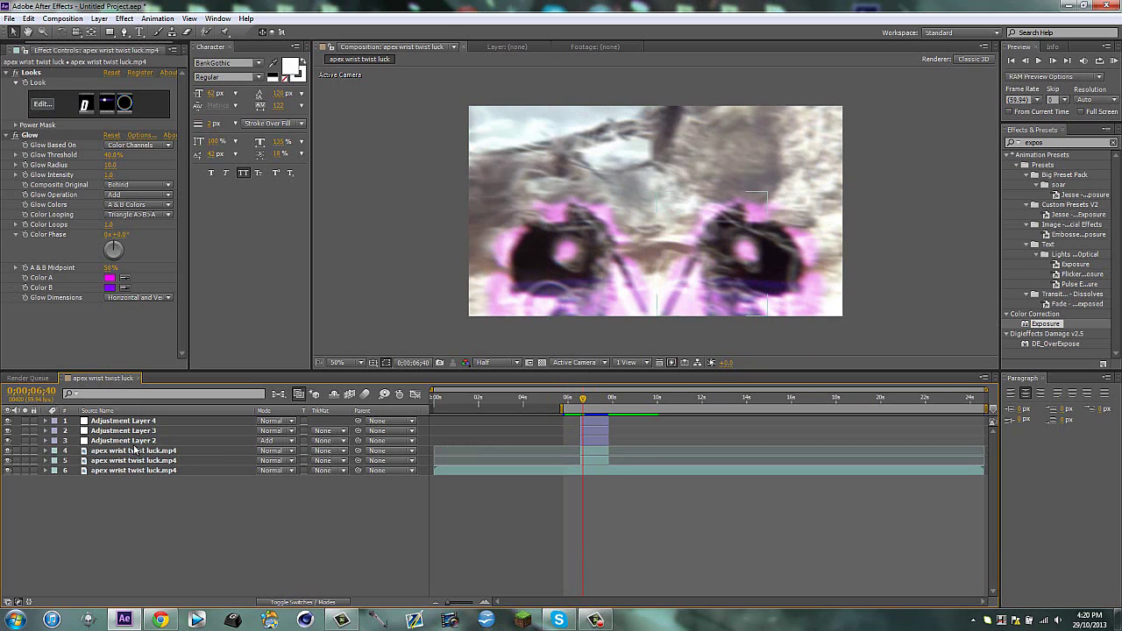
left_click(180, 440)
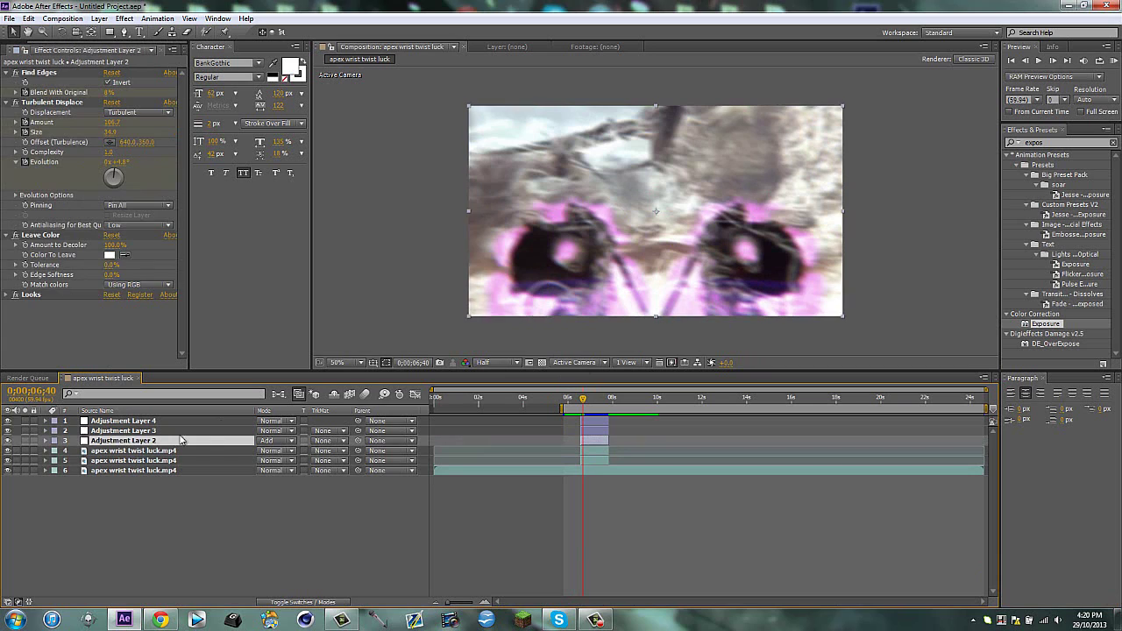
left_click(124, 431)
left_click(123, 423)
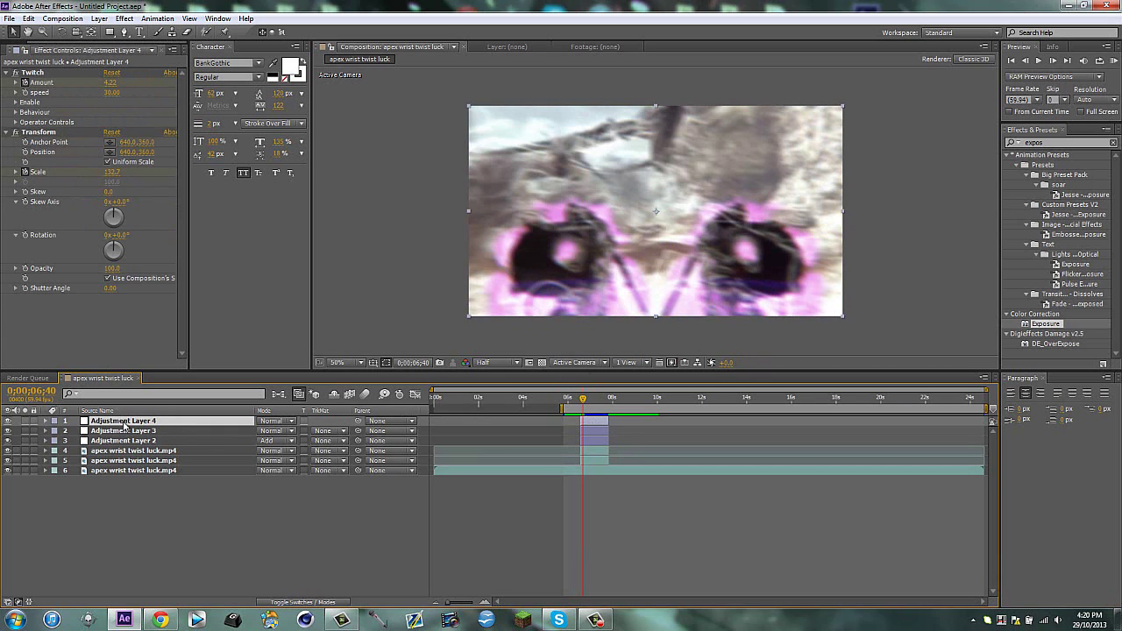
left_click(154, 541)
key("space")
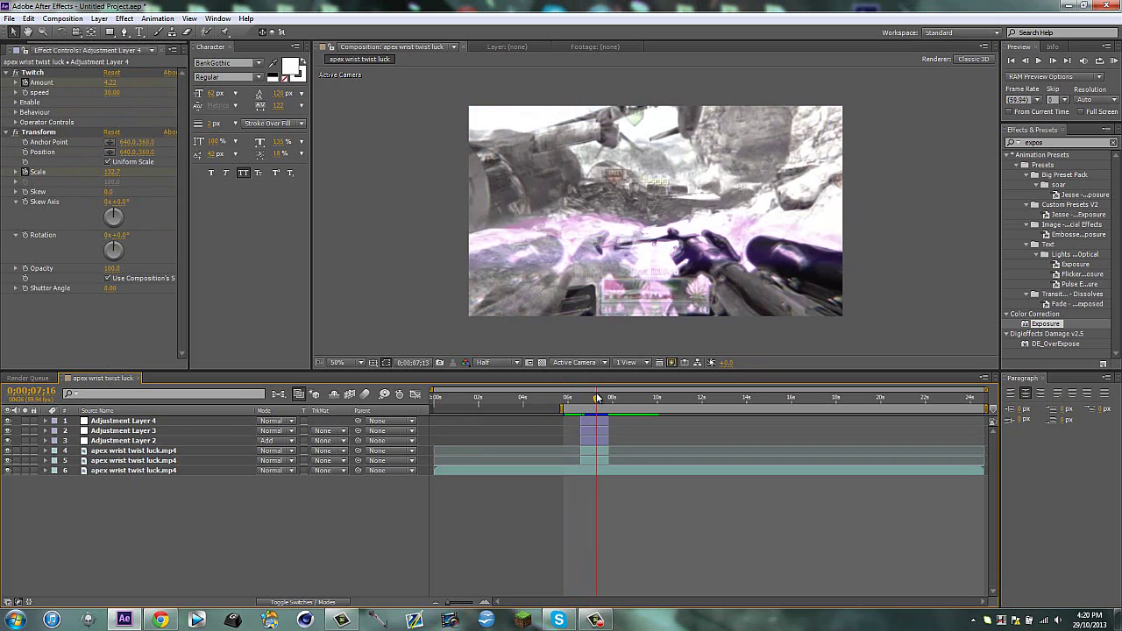
left_click_drag(578, 402, 583, 401)
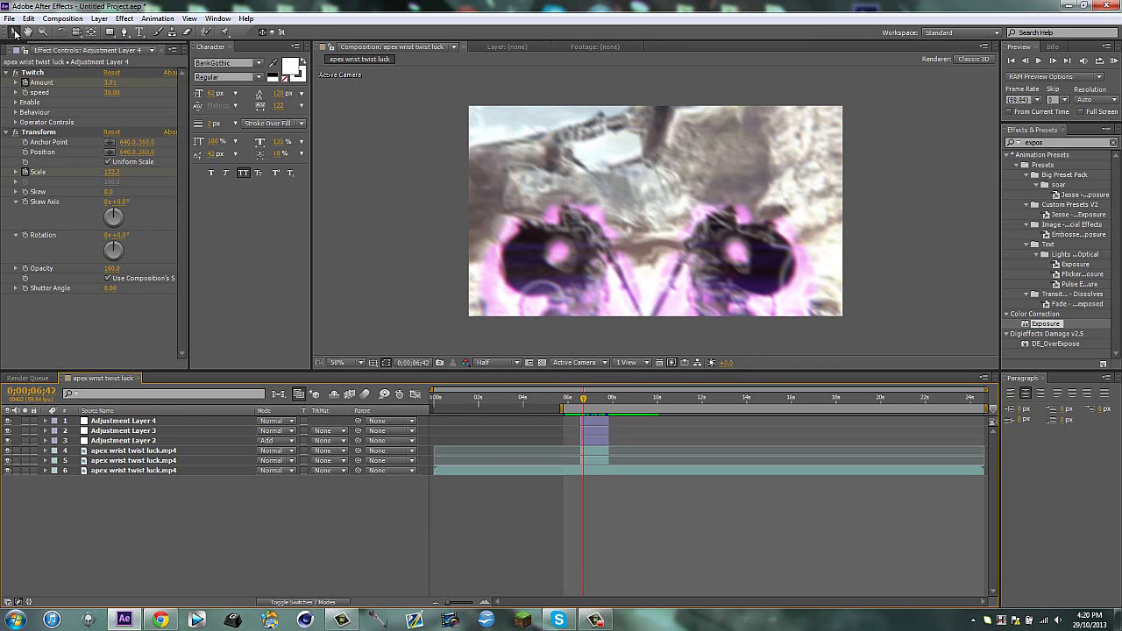
Create a new composition from the footage file apex wrist twist luck.mp4.
left_click(9, 51)
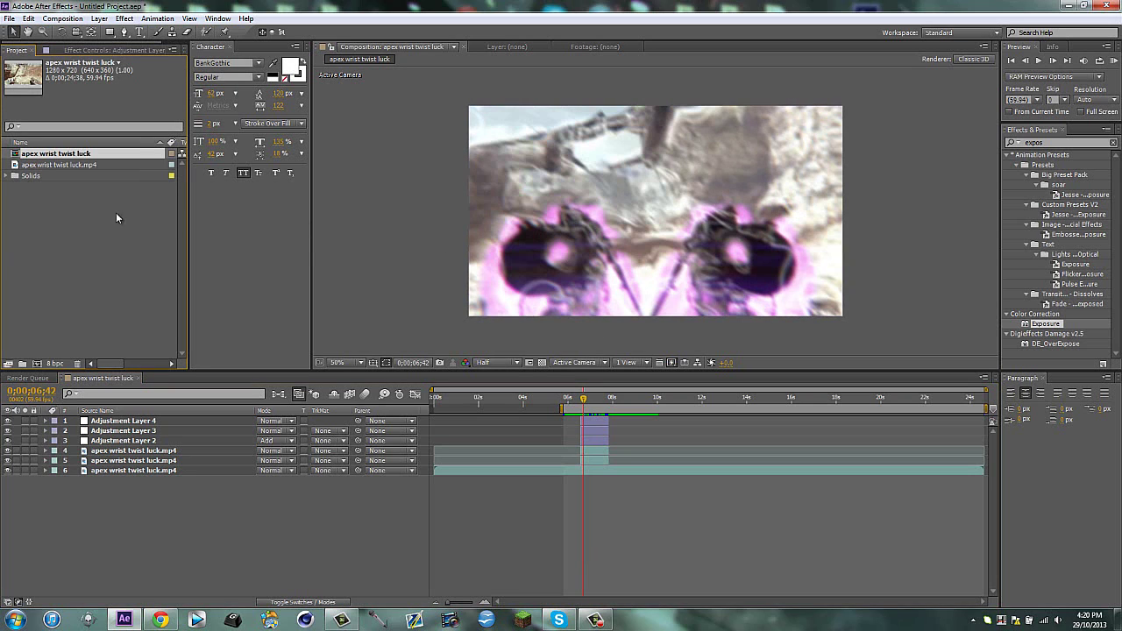
left_click(73, 164)
left_click_drag(63, 185, 36, 363)
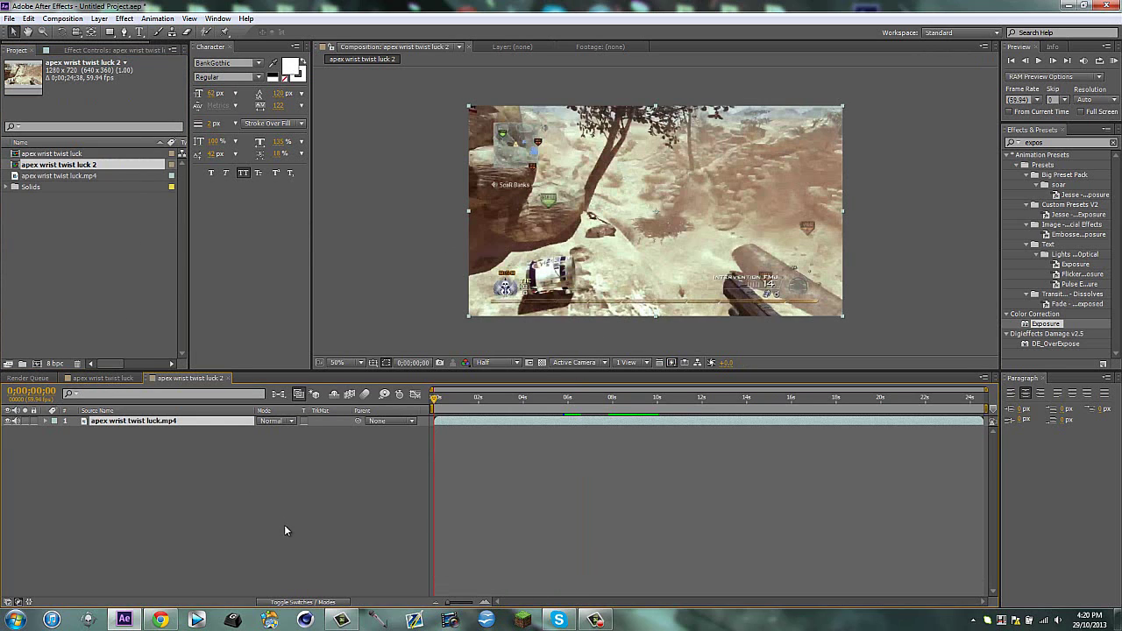
left_click(284, 526)
Duplicate the clip layer at 0;00;06;35 and trim the upper copy to start at that frame.
left_click_drag(450, 402, 586, 402)
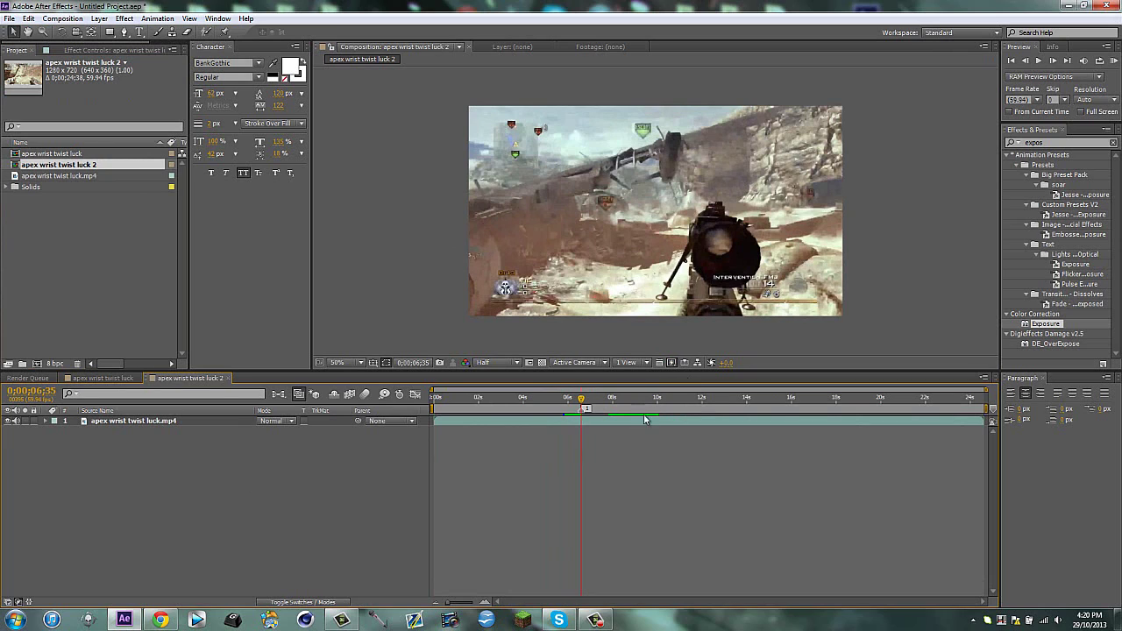
left_click(605, 424)
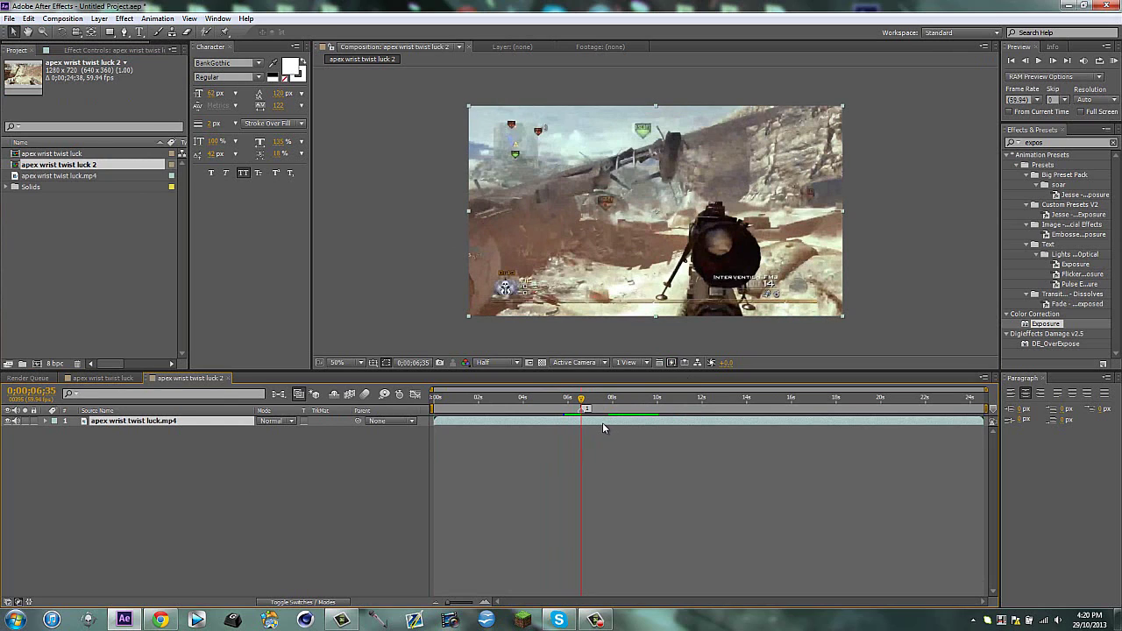
key("ctrl+d")
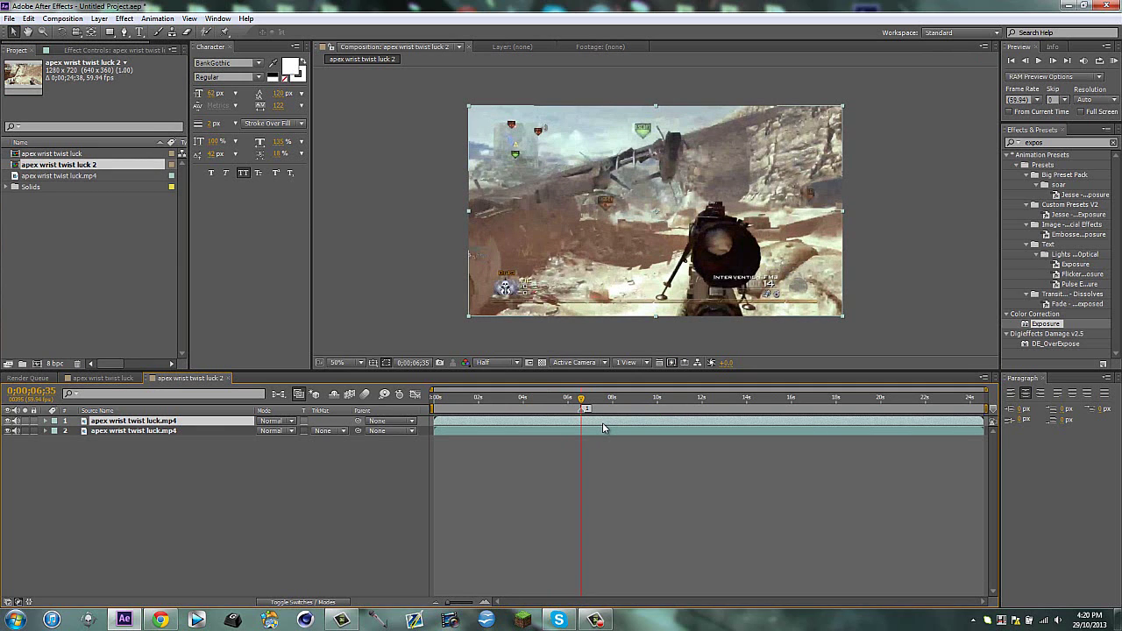
key("alt+bracketleft")
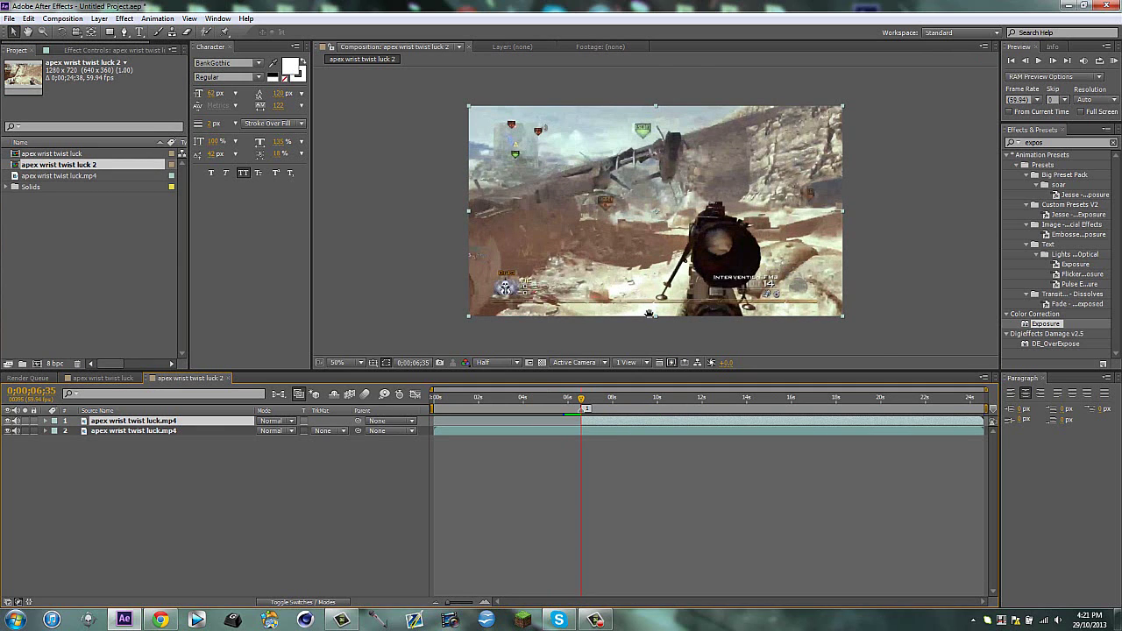
Draw a closed Pen tool mask around the rifle and its bipod on the upper clip layer.
scroll(658, 313, "up", 2)
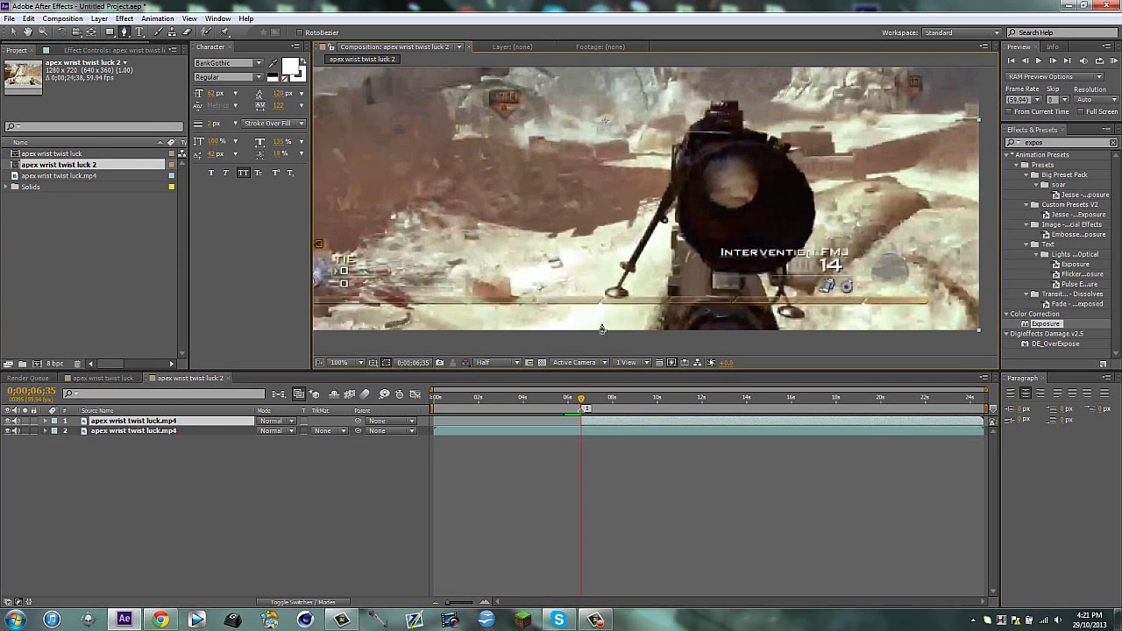
left_click(584, 334)
left_click(619, 245)
left_click_drag(655, 147, 661, 141)
left_click_drag(685, 99, 781, 113)
left_click(819, 177)
left_click(831, 259)
left_click(814, 311)
left_click(809, 342)
left_click(585, 335)
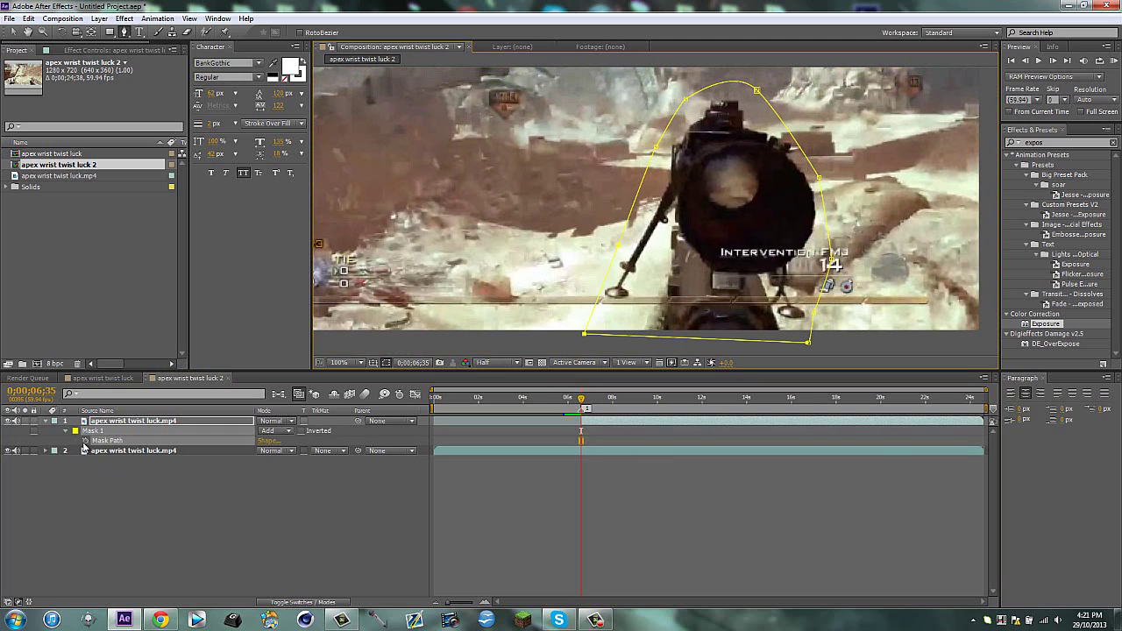
Animate the mask path to follow the rifle, reshaping its points around the tilted gun at 0;00;06;55.
key("shift+Page_Down")
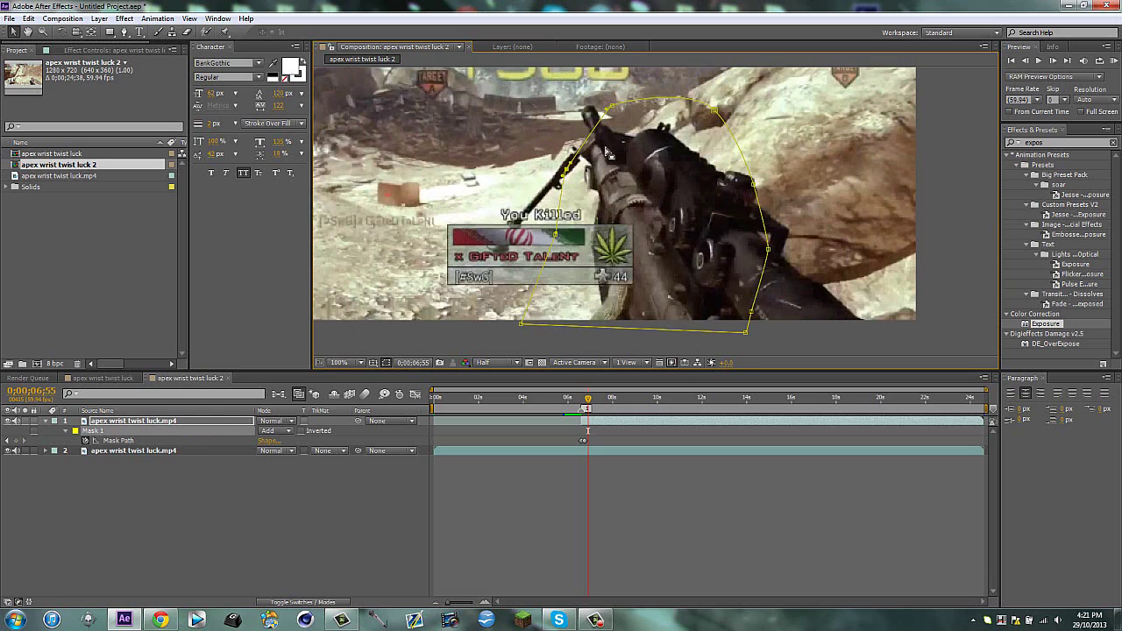
left_click_drag(768, 249, 868, 299)
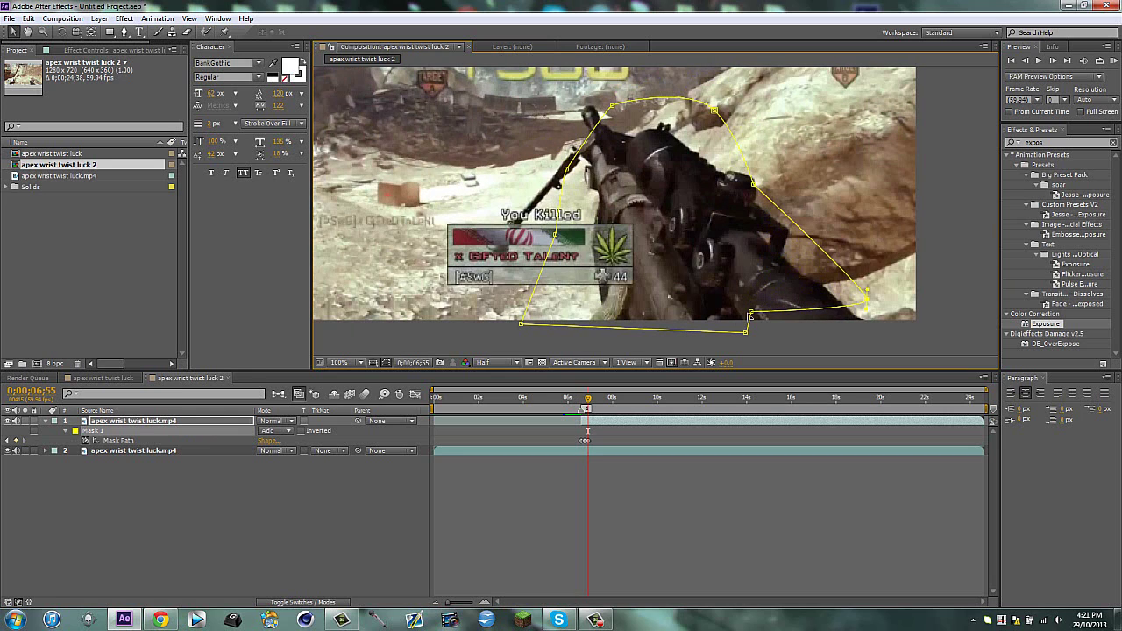
left_click_drag(751, 311, 867, 352)
left_click_drag(754, 184, 781, 203)
left_click_drag(715, 109, 746, 140)
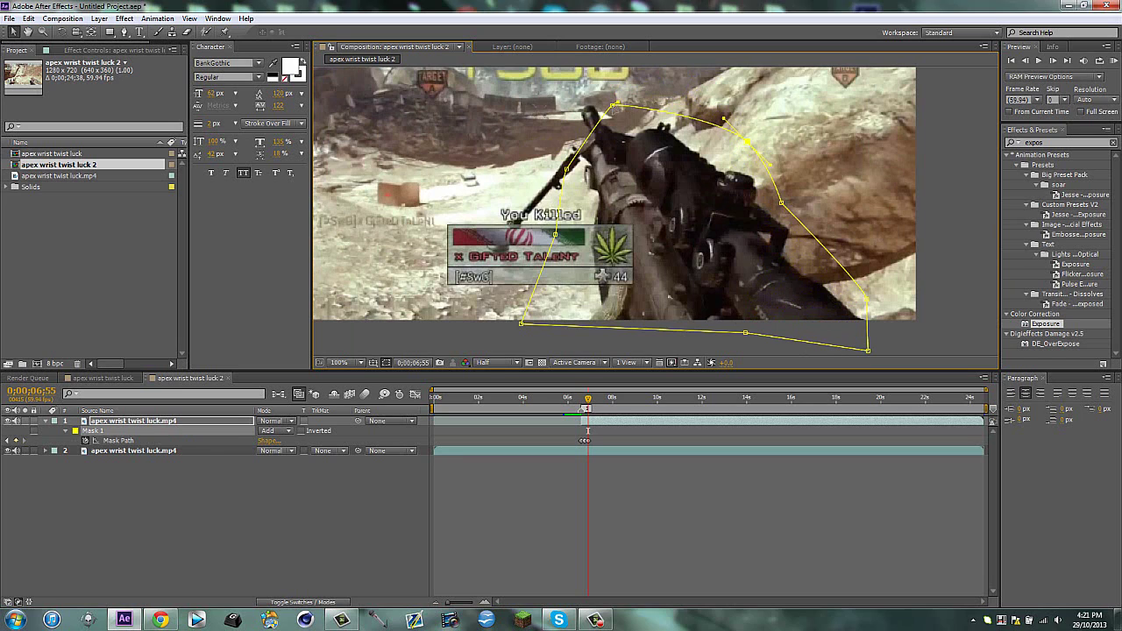
left_click_drag(614, 106, 621, 118)
left_click_drag(567, 172, 585, 246)
left_click_drag(523, 325, 560, 331)
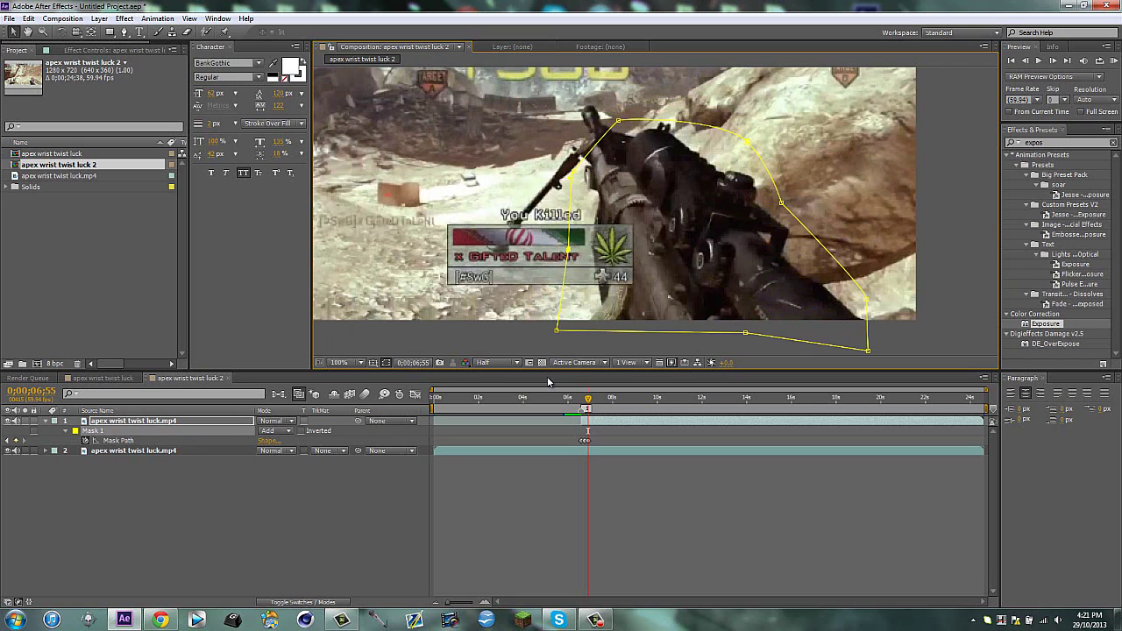
Set Mask 1's feather to 50 pixels and return to the masked layer's first frame at 0;00;06;35.
key("f")
left_click(276, 440)
key("Return")
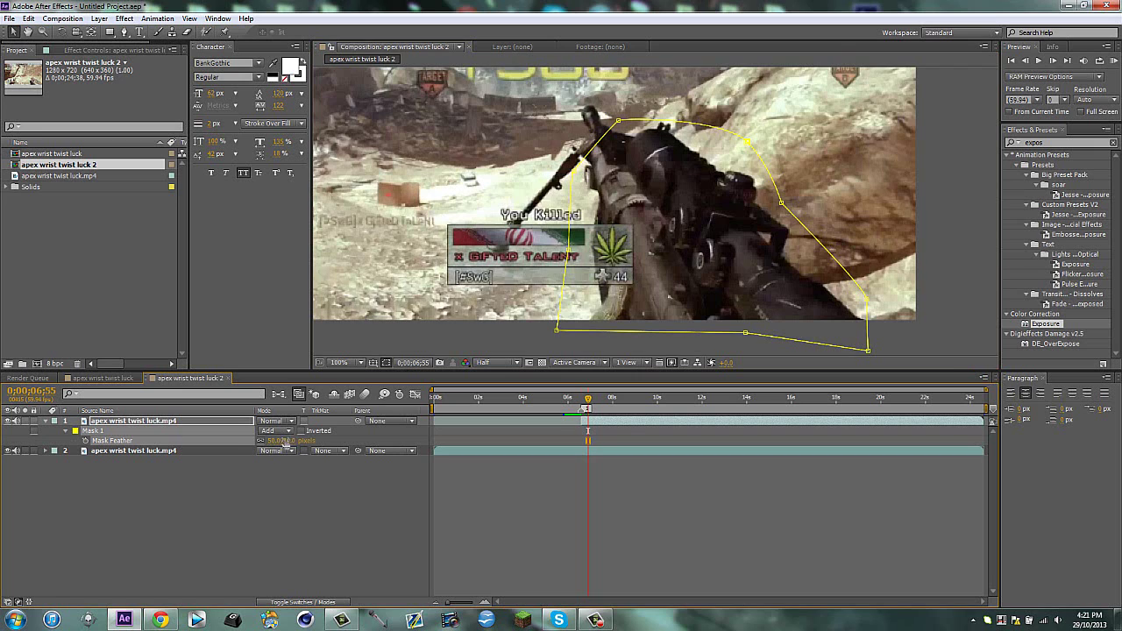
key("1")
key("space")
scroll(626, 154, "down", 1)
left_click_drag(626, 154, 640, 209)
key("v")
left_click(116, 484)
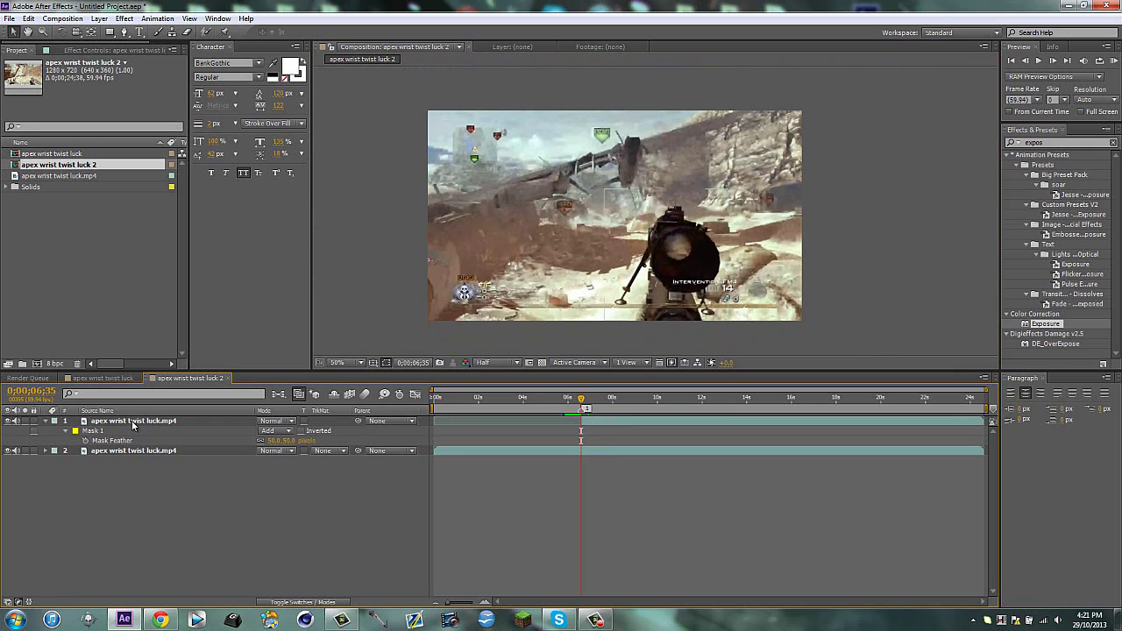
Find the Stylize Glow effect and apply it to the masked upper clip layer.
left_click(130, 422)
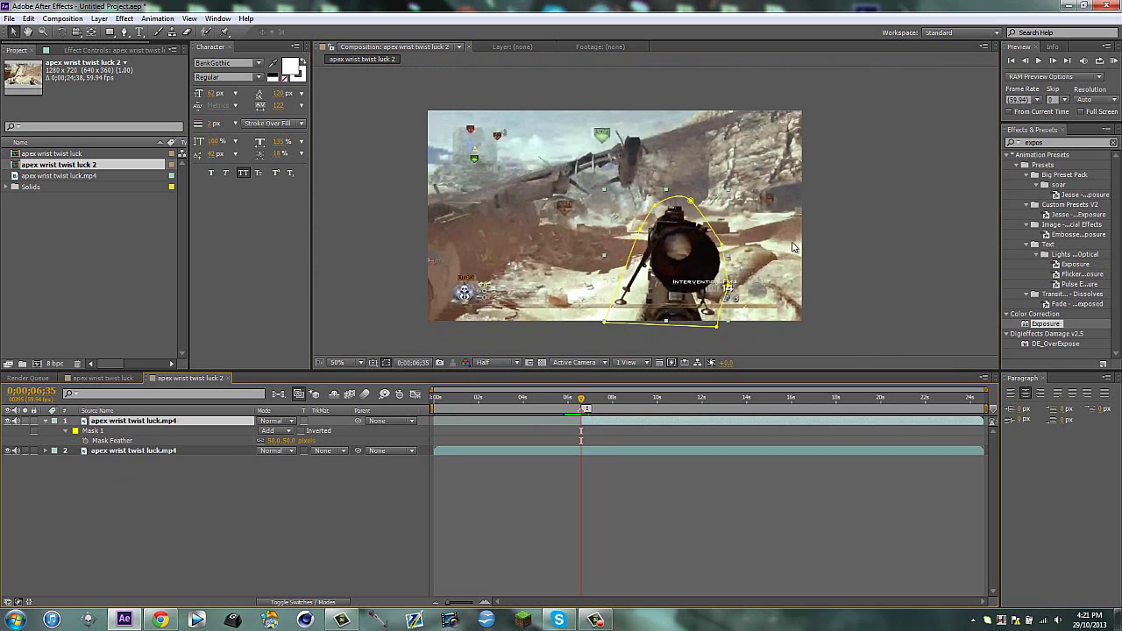
left_click(1061, 142)
type("glow")
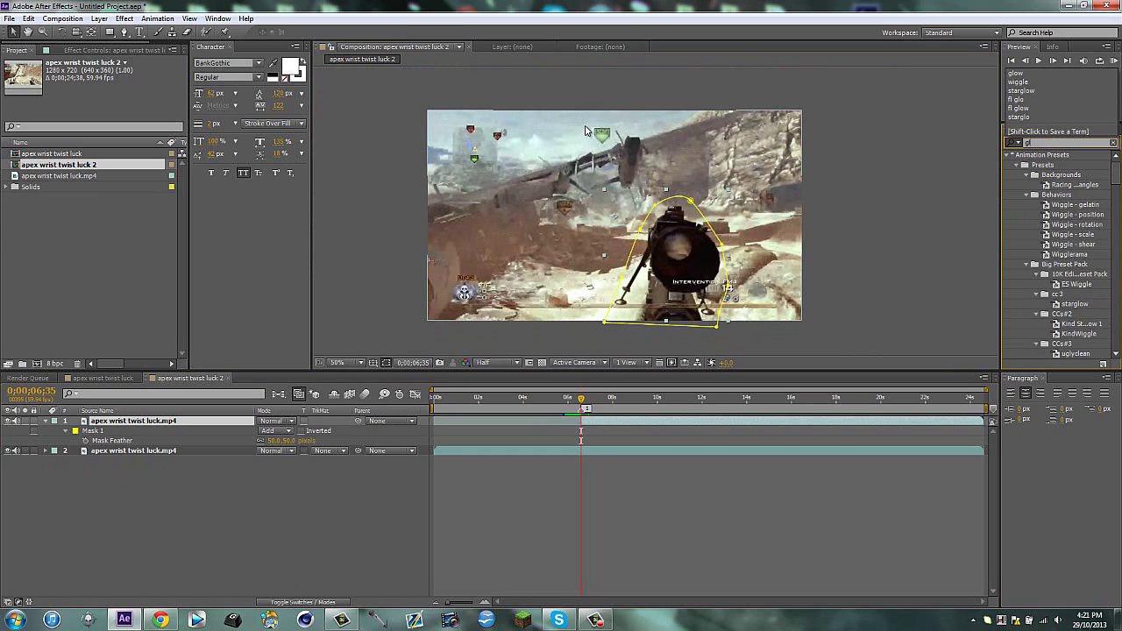
left_click(1008, 156)
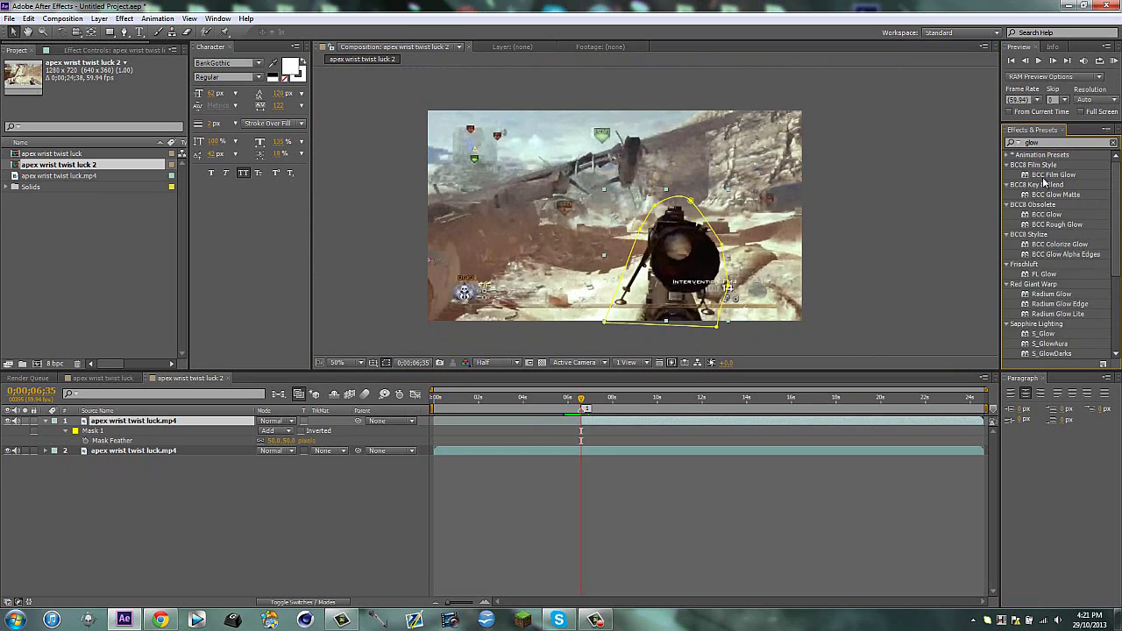
scroll(1053, 323, "down", 4)
left_click_drag(1042, 334, 659, 277)
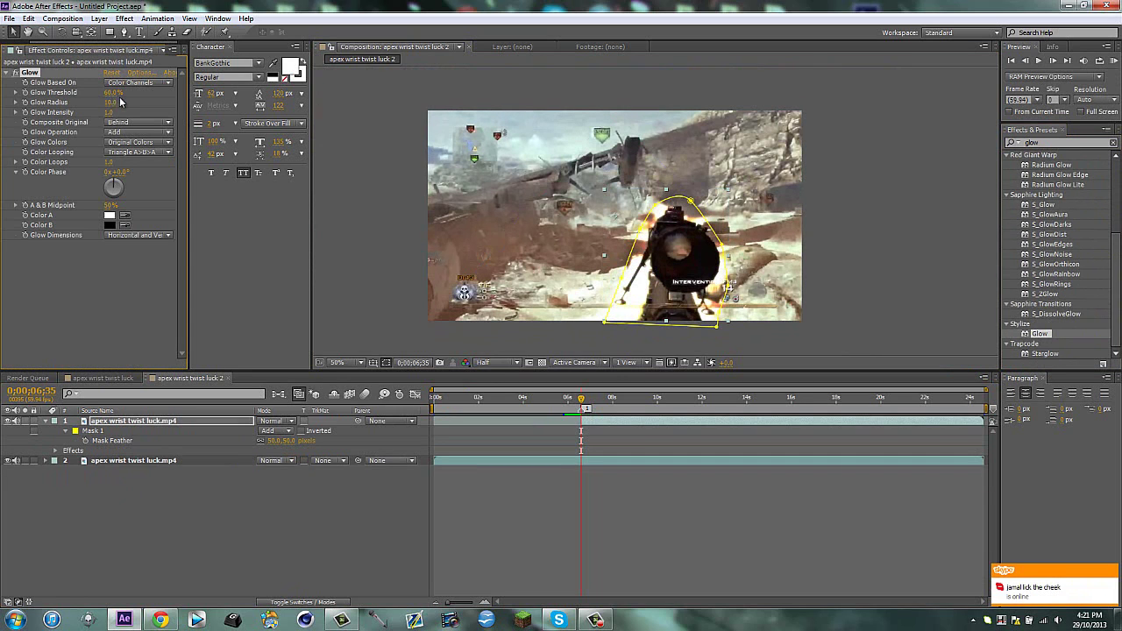
Set the Glow Threshold to 40% and the Glow Colors option to A & B Colors.
left_click(111, 92)
type("40")
key("Return")
left_click(154, 147)
left_click(132, 165)
left_click(109, 215)
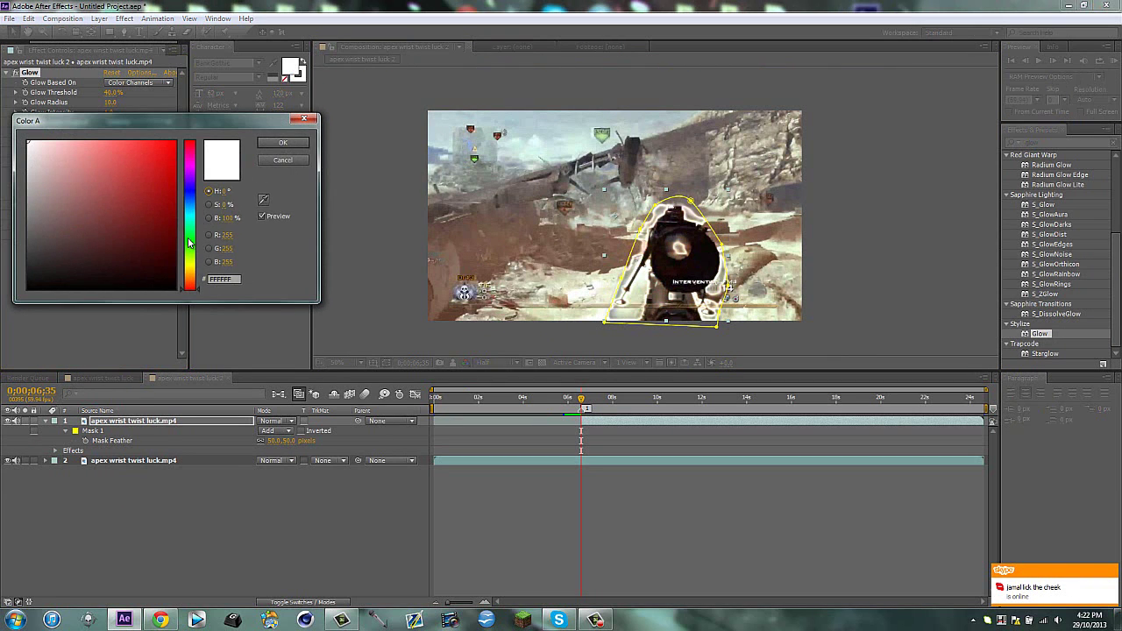
left_click(190, 242)
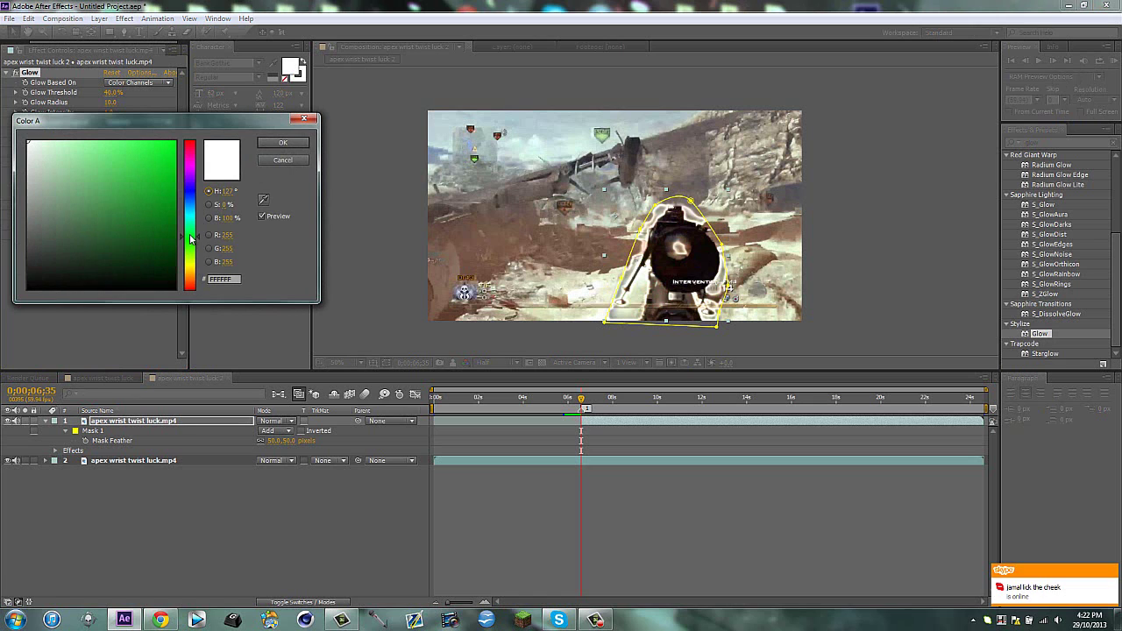
left_click(282, 159)
Check the Glow settings of the masked clip in the finished apex wrist twist luck composition, and return to the new composition.
left_click(111, 377)
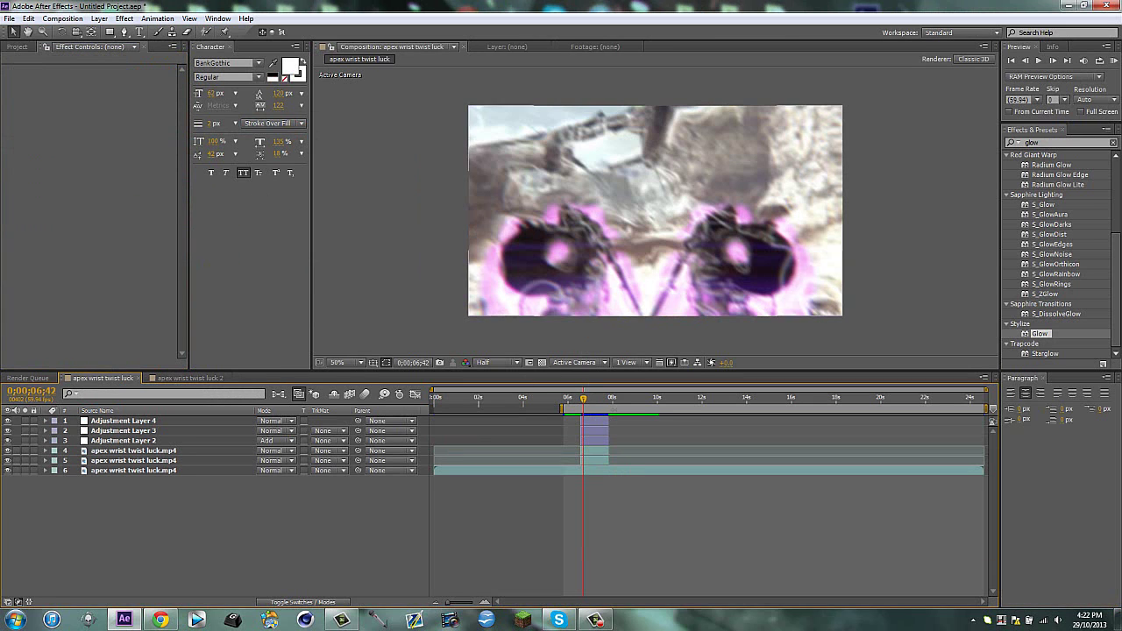
left_click(590, 459)
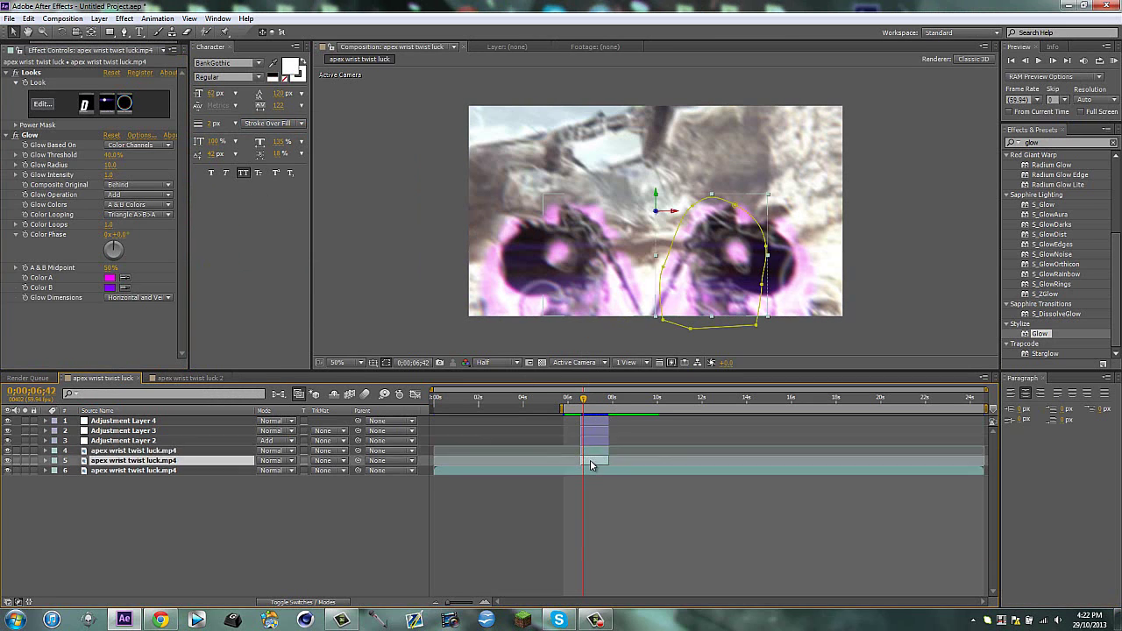
left_click(189, 377)
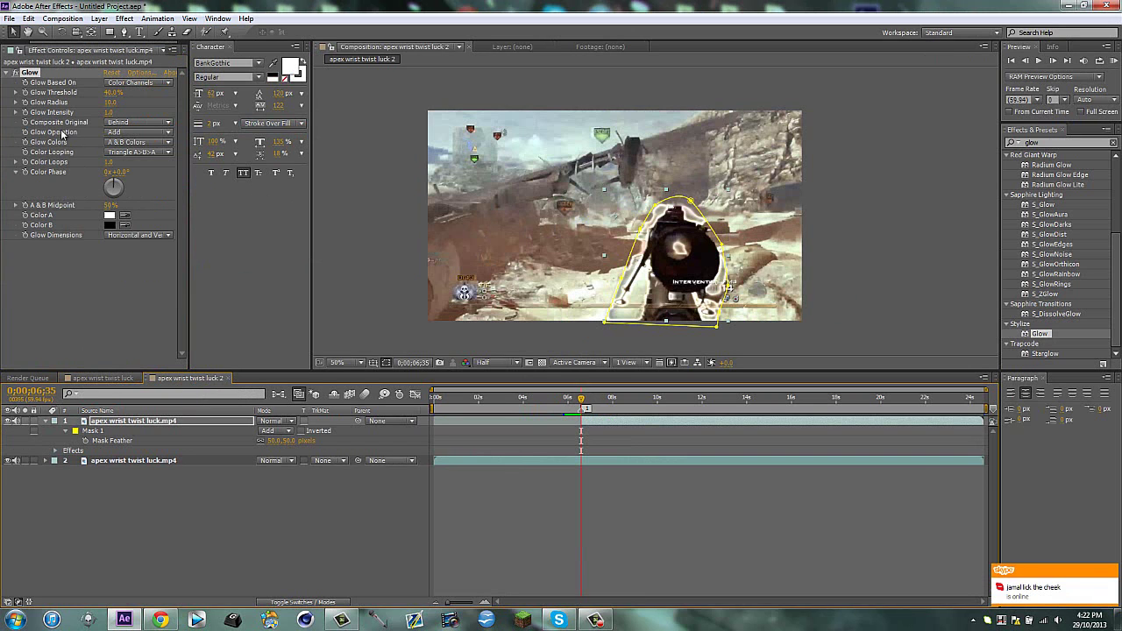
Set the Glow effect's Color A to bright green 00FF3C on the masked clip.
left_click(111, 215)
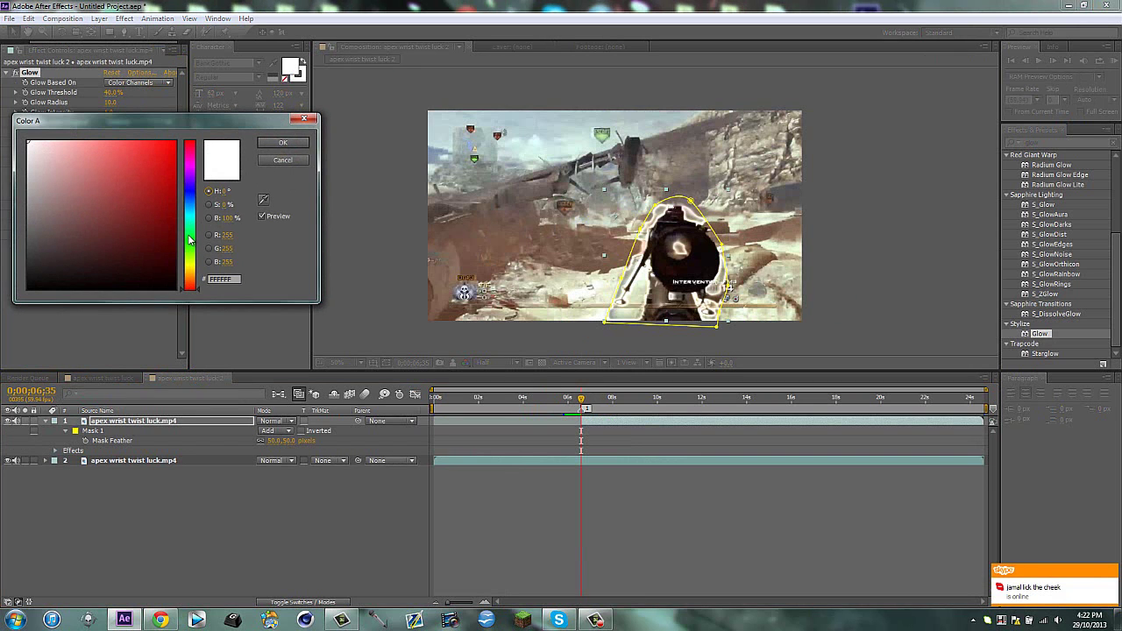
left_click(192, 236)
left_click(164, 182)
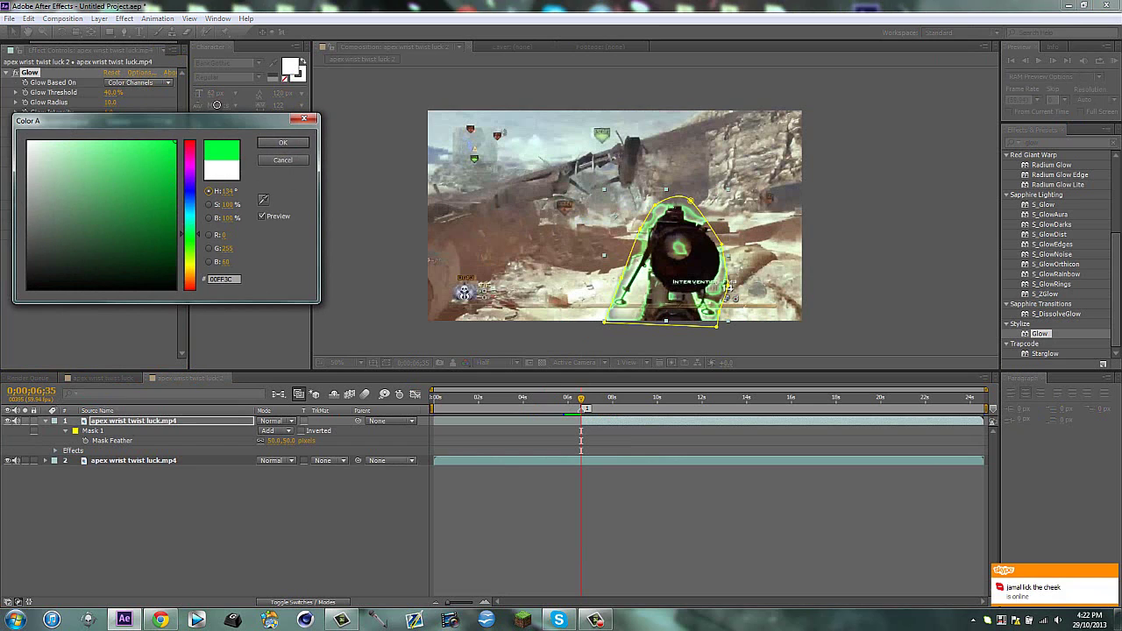
left_click(283, 143)
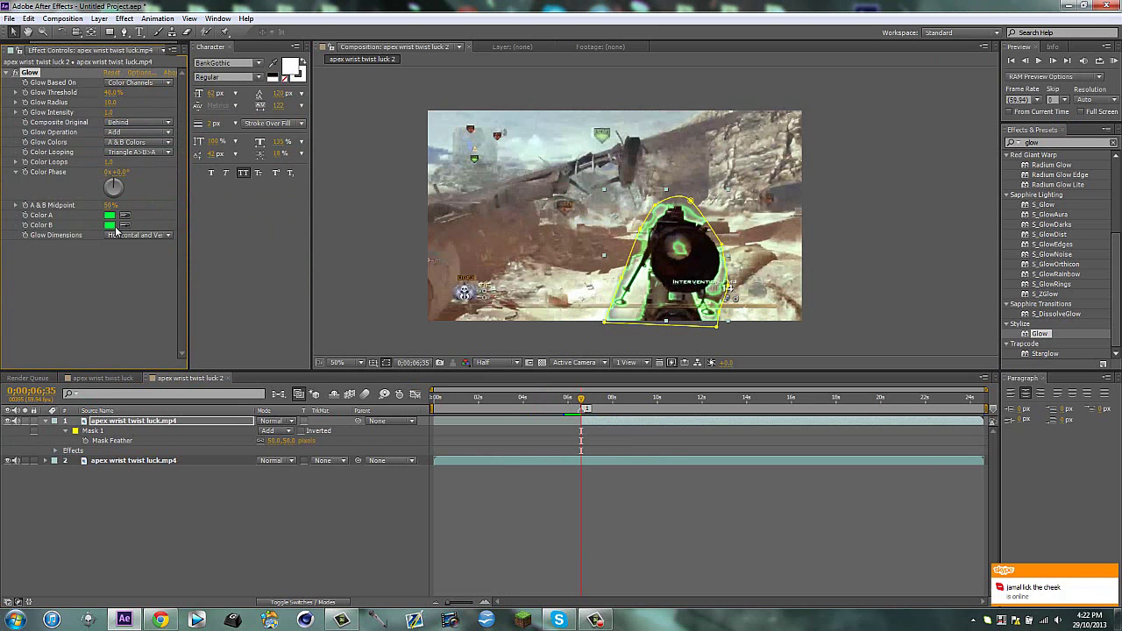
Set the Glow effect's Color B to the darker green 2BC66C and deselect the masked clip.
left_click(109, 225)
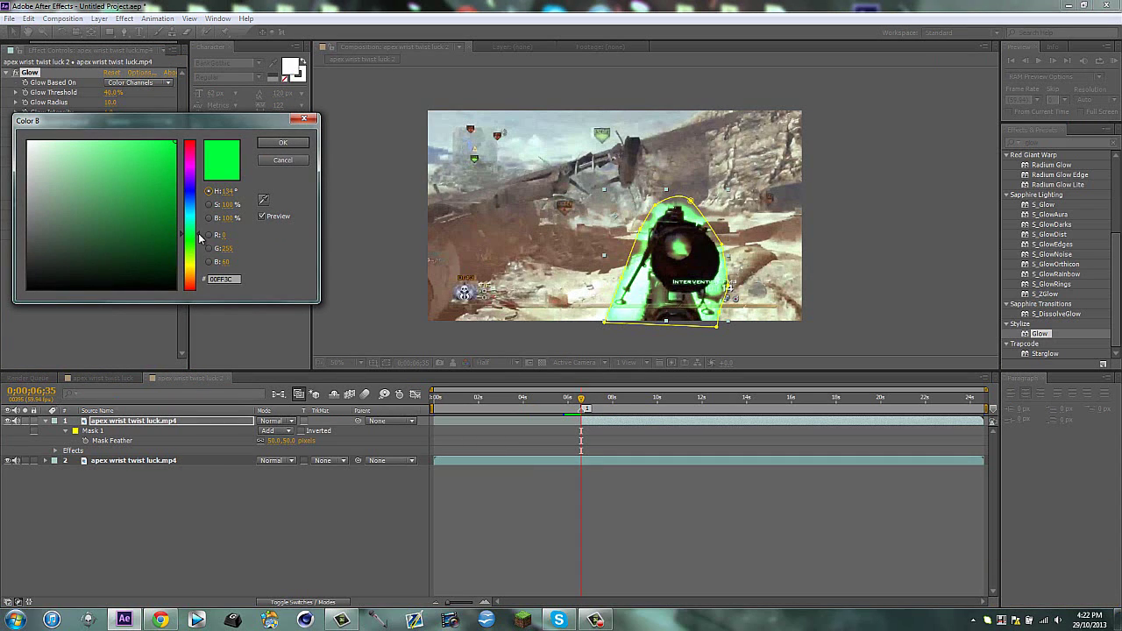
mouse_move(199, 247)
left_mouse_down()
mouse_move(198, 259)
mouse_move(198, 235)
left_mouse_up()
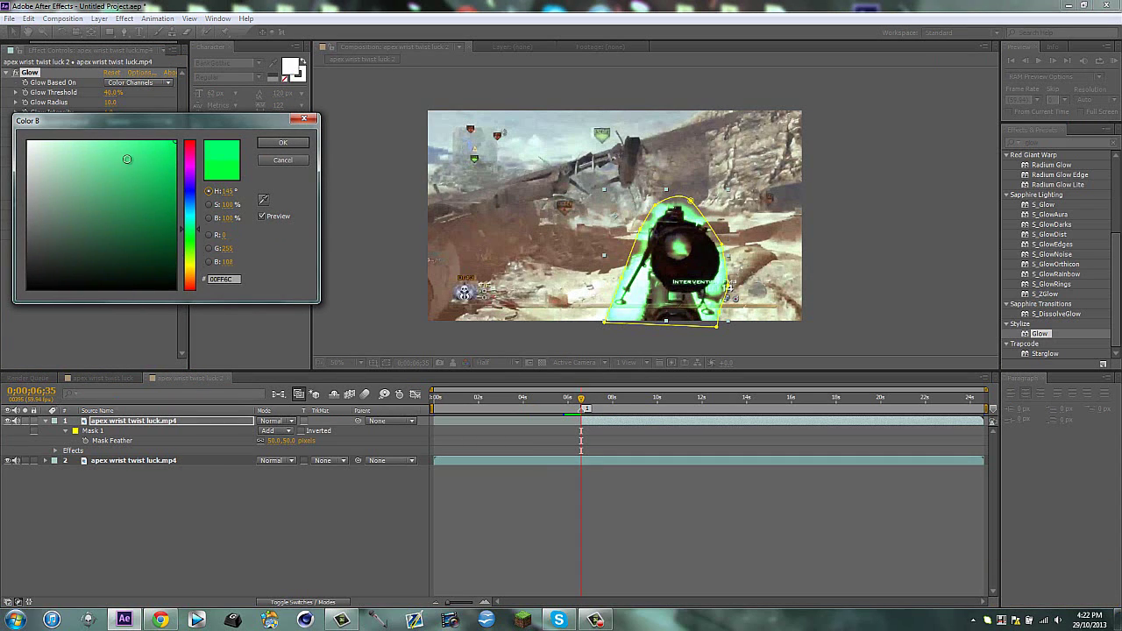
mouse_move(131, 156)
left_mouse_down()
mouse_move(100, 214)
mouse_move(84, 220)
mouse_move(142, 175)
left_mouse_up()
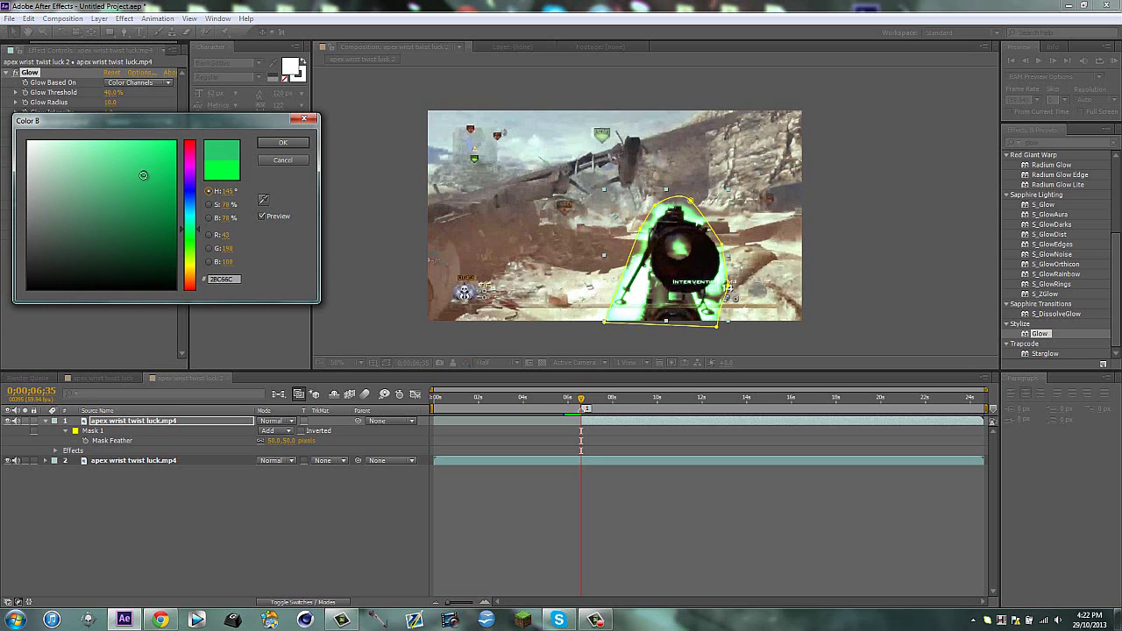
left_click(296, 144)
left_click(248, 538)
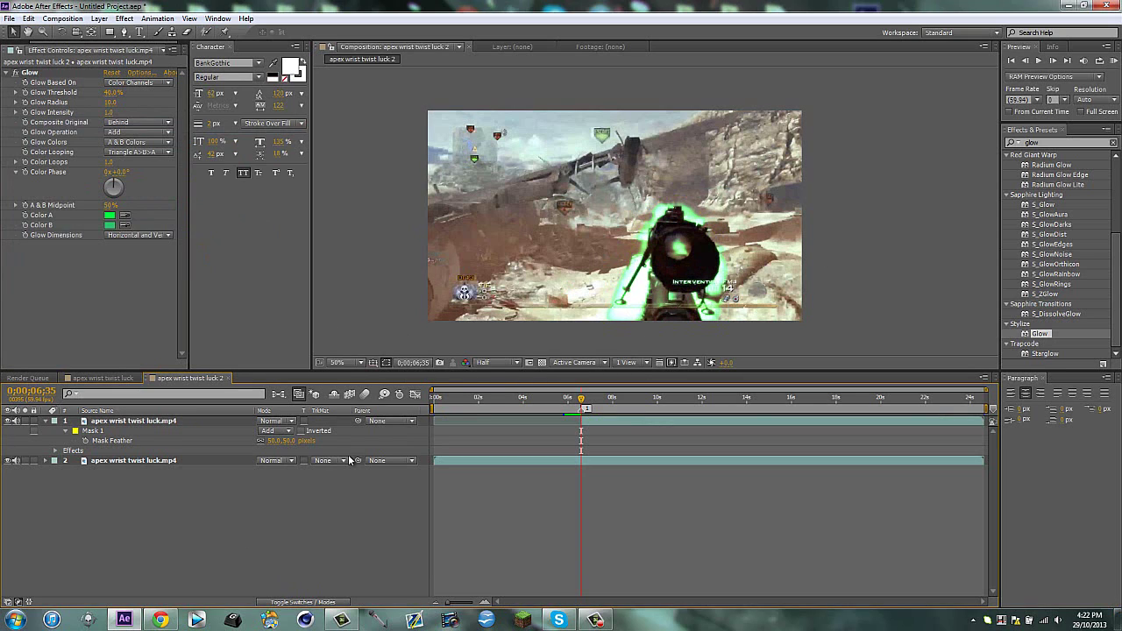
Duplicate the masked glowing clip, make the copy a 3D layer, and mirror it with a Y Rotation of 180°.
left_click(284, 443)
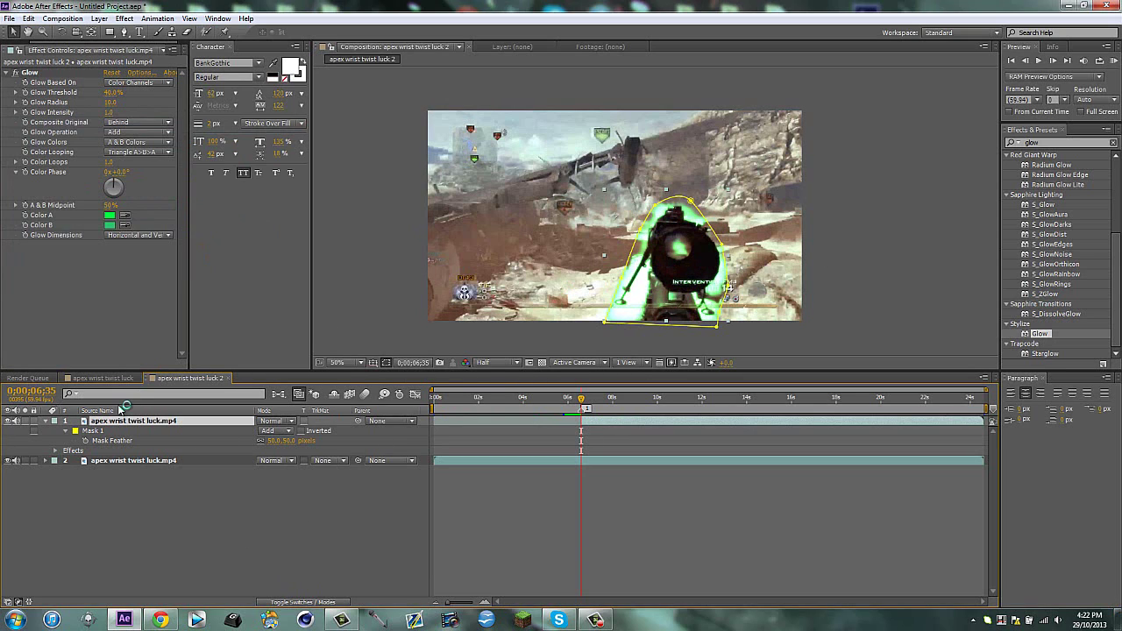
key("ctrl+d")
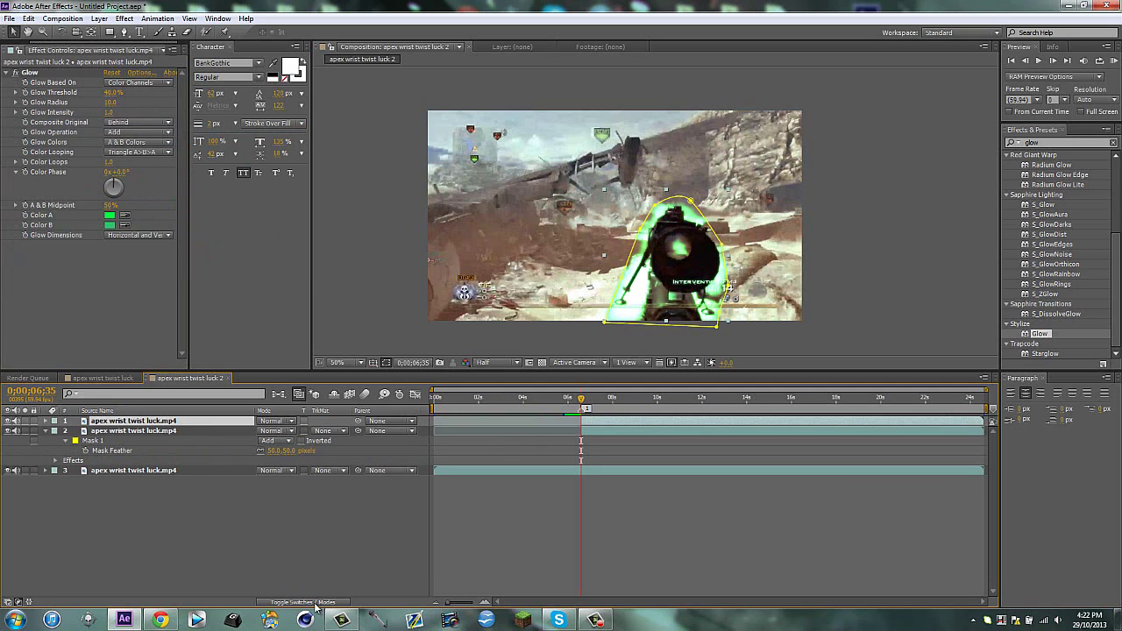
left_click(311, 603)
left_click(323, 422)
key("r")
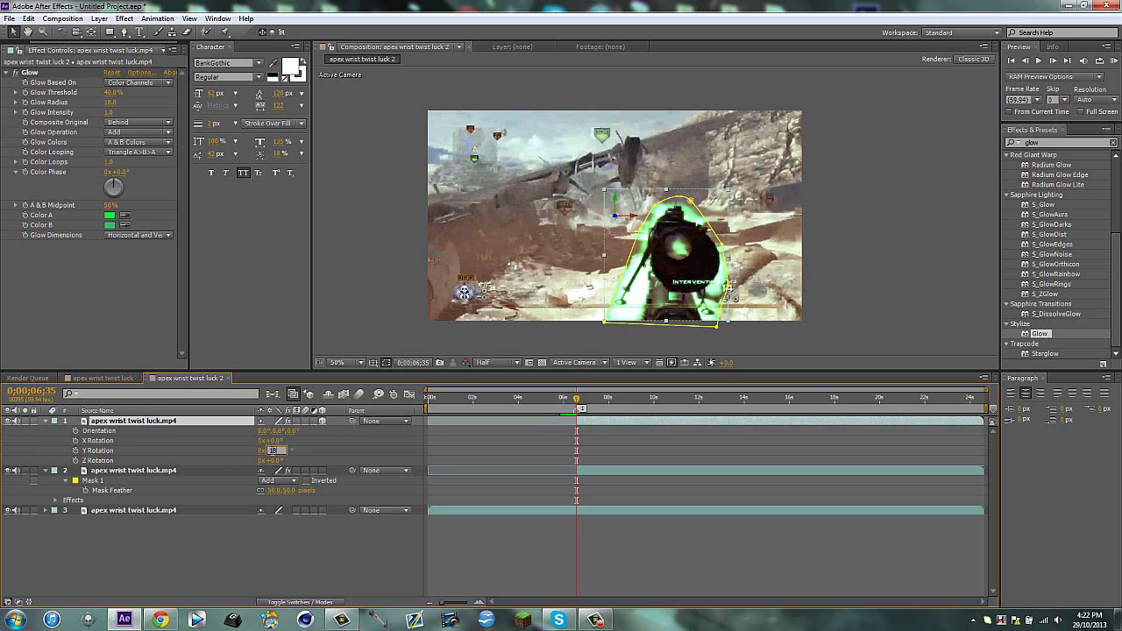
type("0")
key("Return")
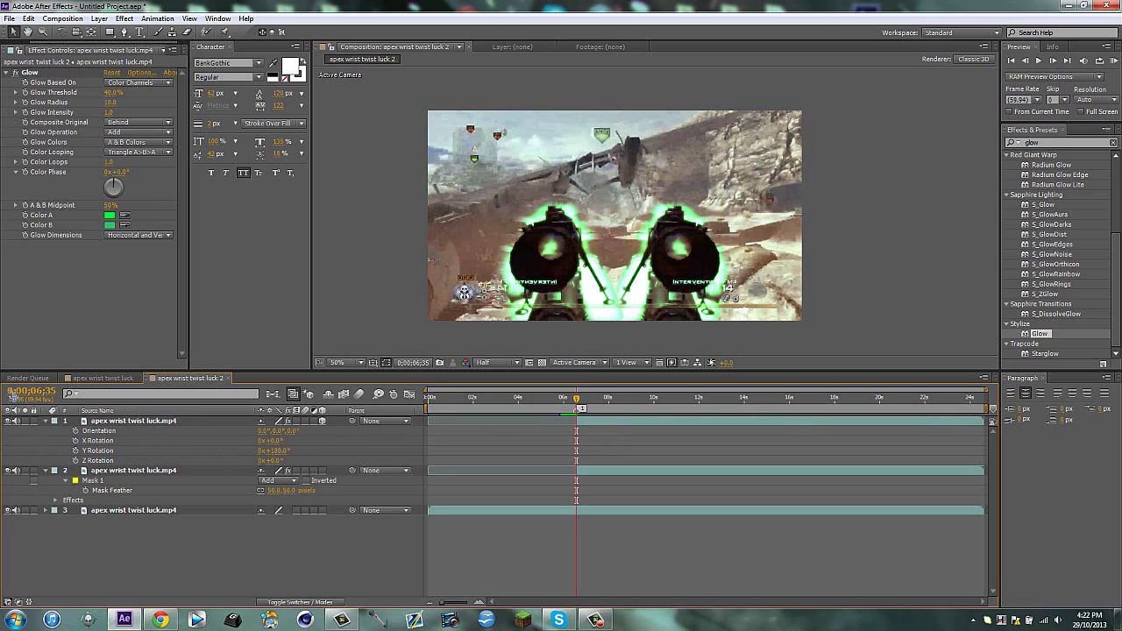
Compare with the finished composition, apply the Magic Bullet Looks effect to the original masked clip on layer 2, and open its look editor.
left_click(103, 378)
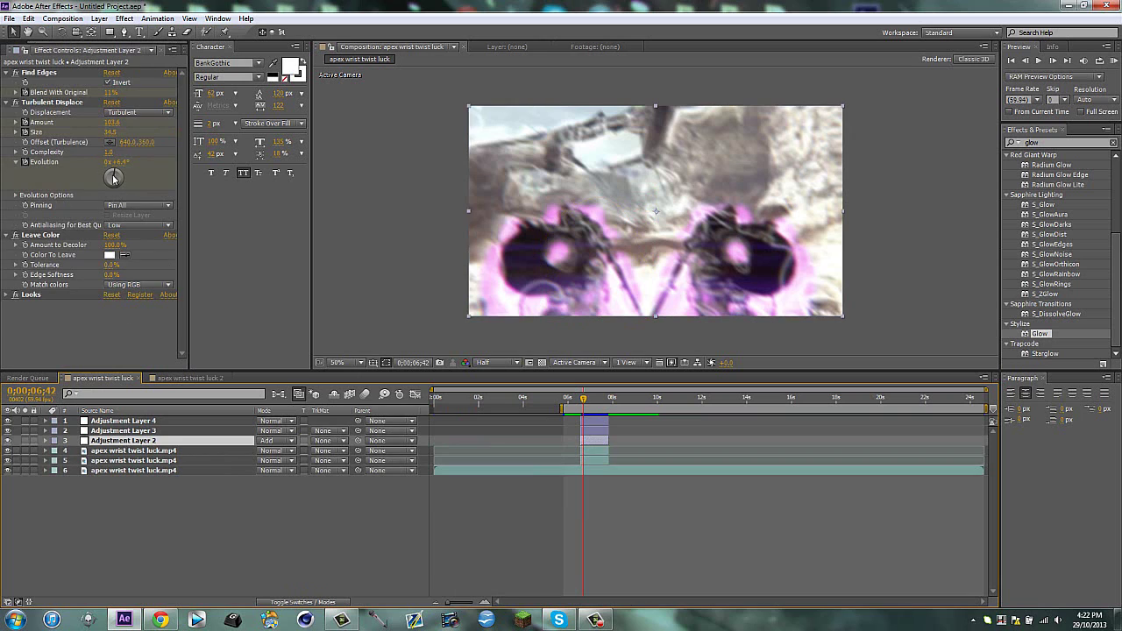
left_click(198, 378)
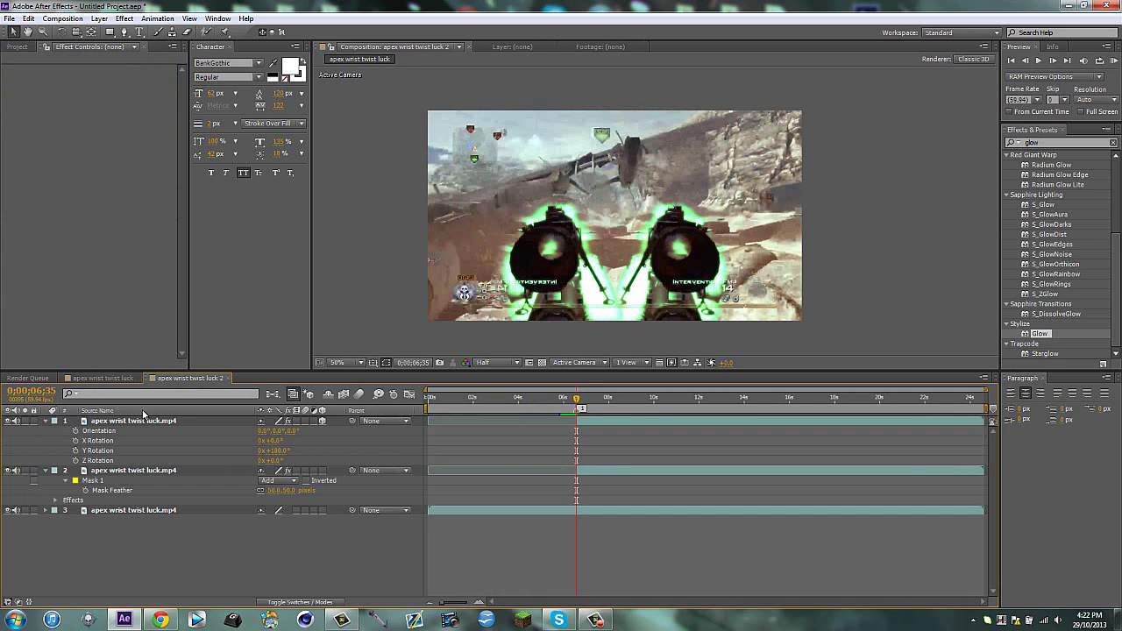
left_click(122, 471)
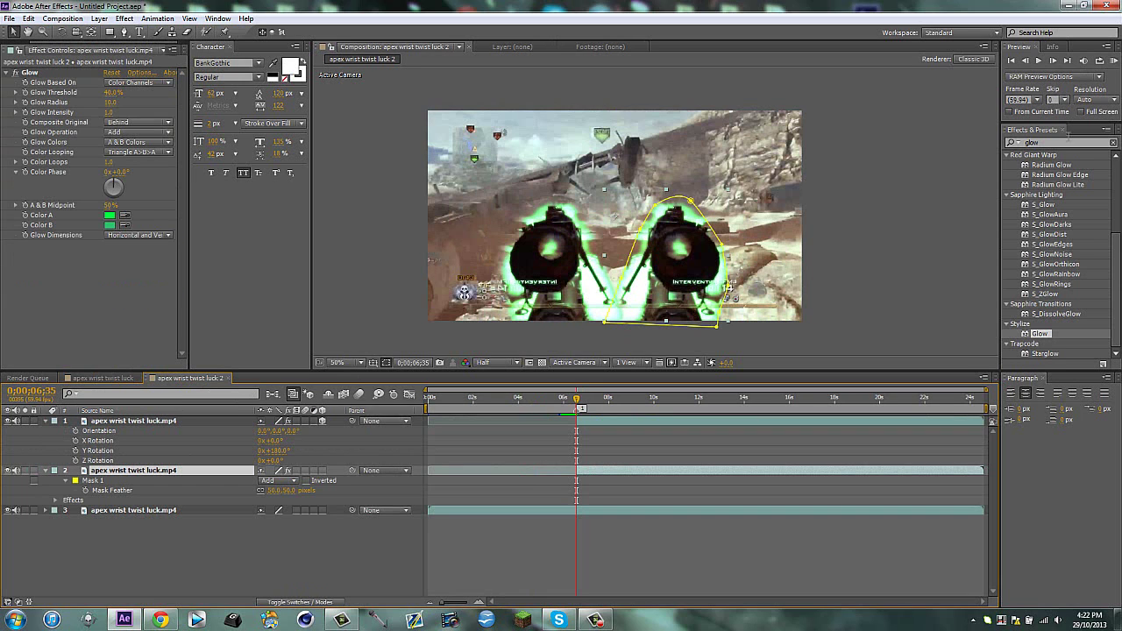
double_click(1066, 143)
type("looks")
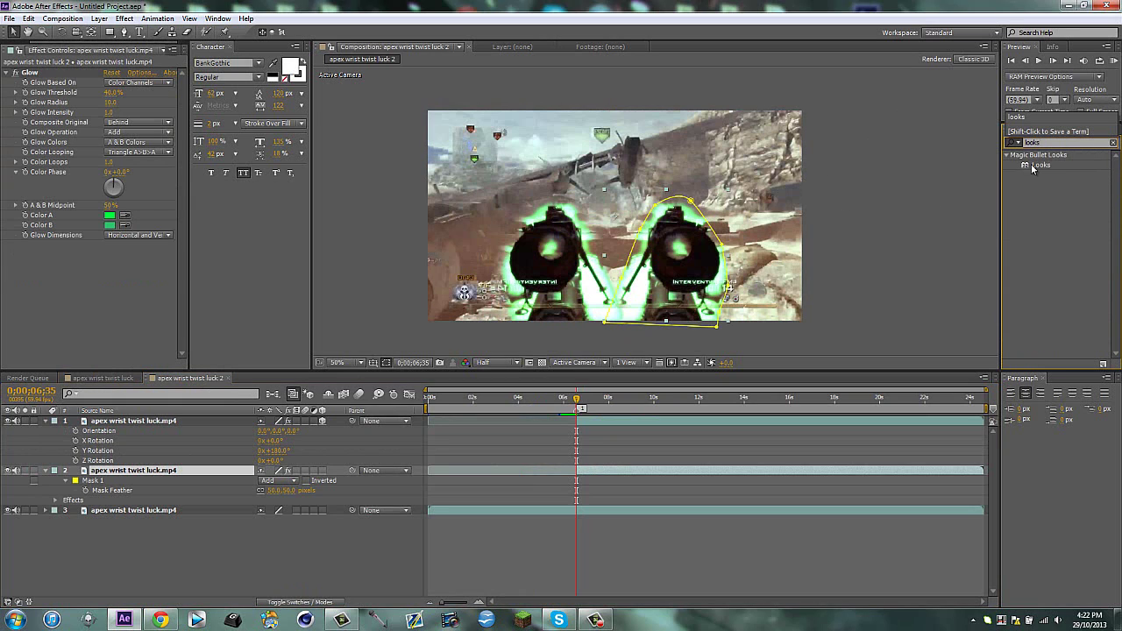
left_click_drag(1031, 166, 72, 269)
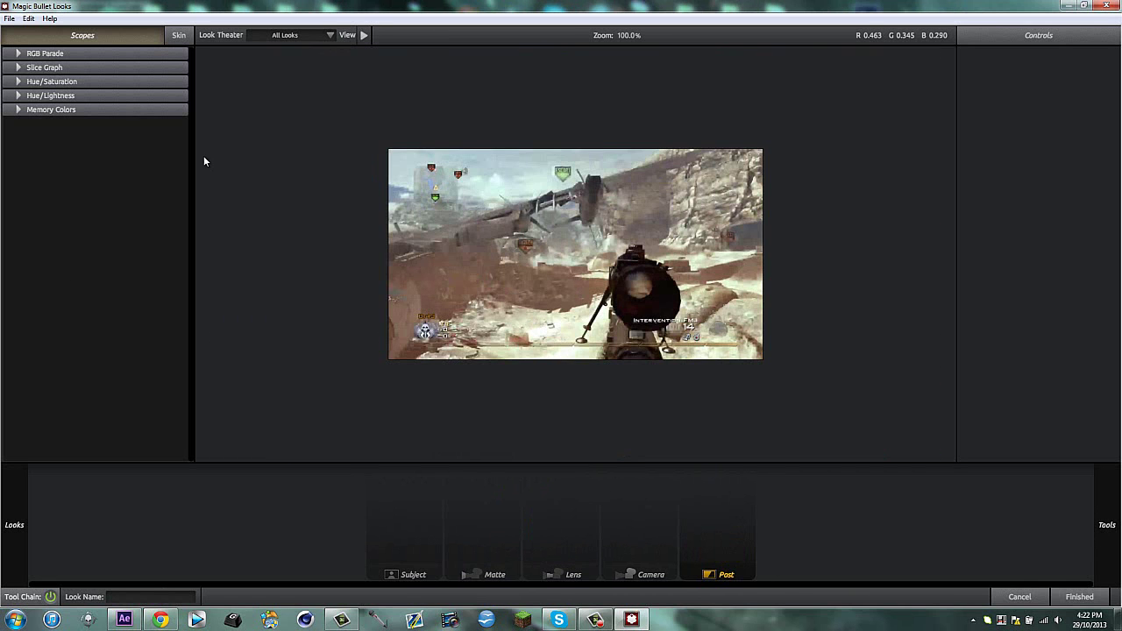
Add a Chromatic Aberration lens tool to the look with Red/Cyan at +2 and Blue/Yellow at -2.
mouse_move(1106, 566)
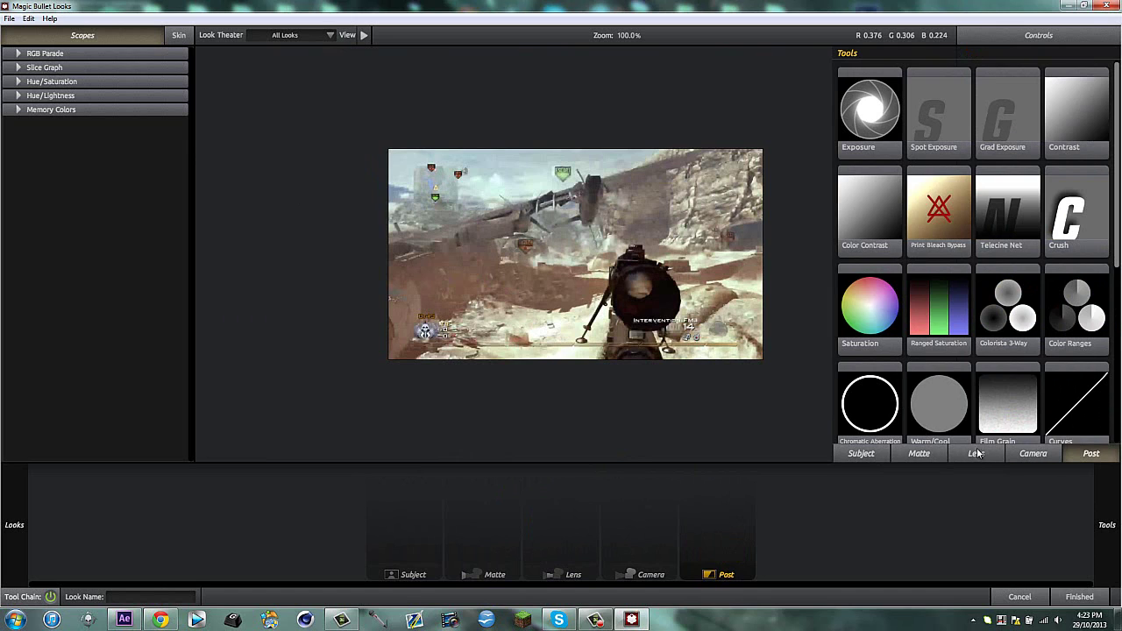
left_click(976, 453)
double_click(1004, 206)
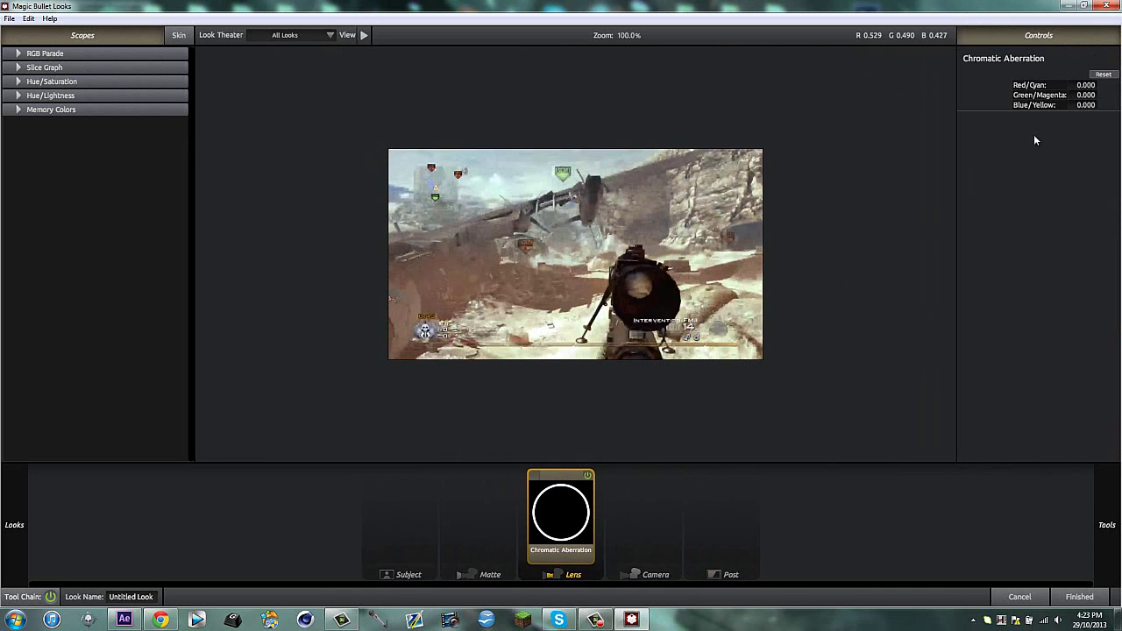
left_click(1087, 85)
type("2")
left_click(1087, 105)
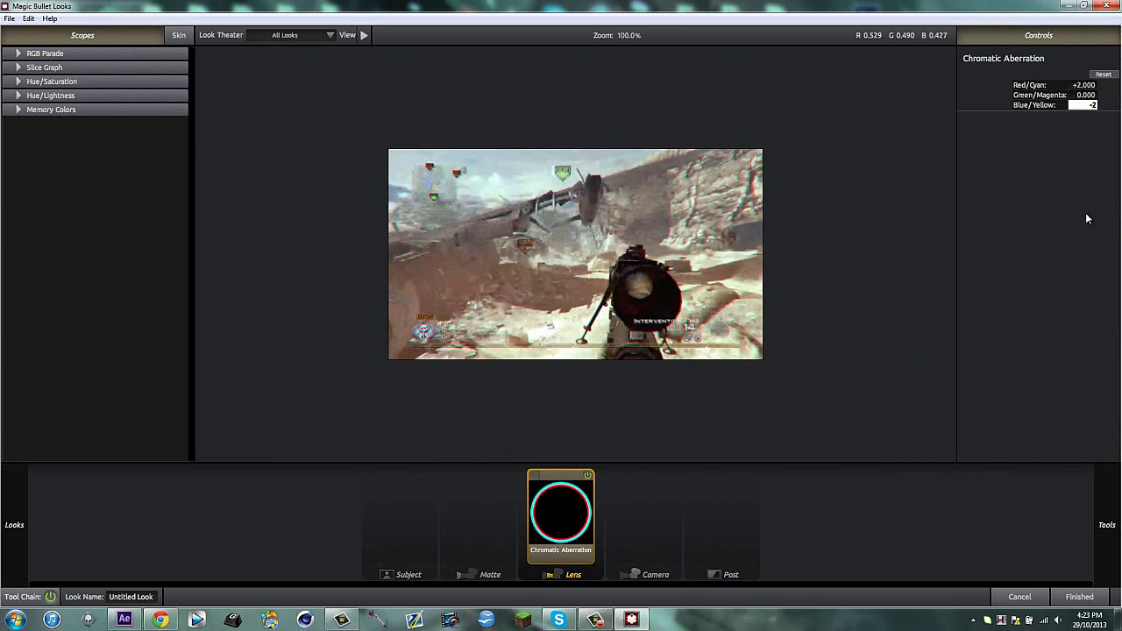
type("+2")
key("Return")
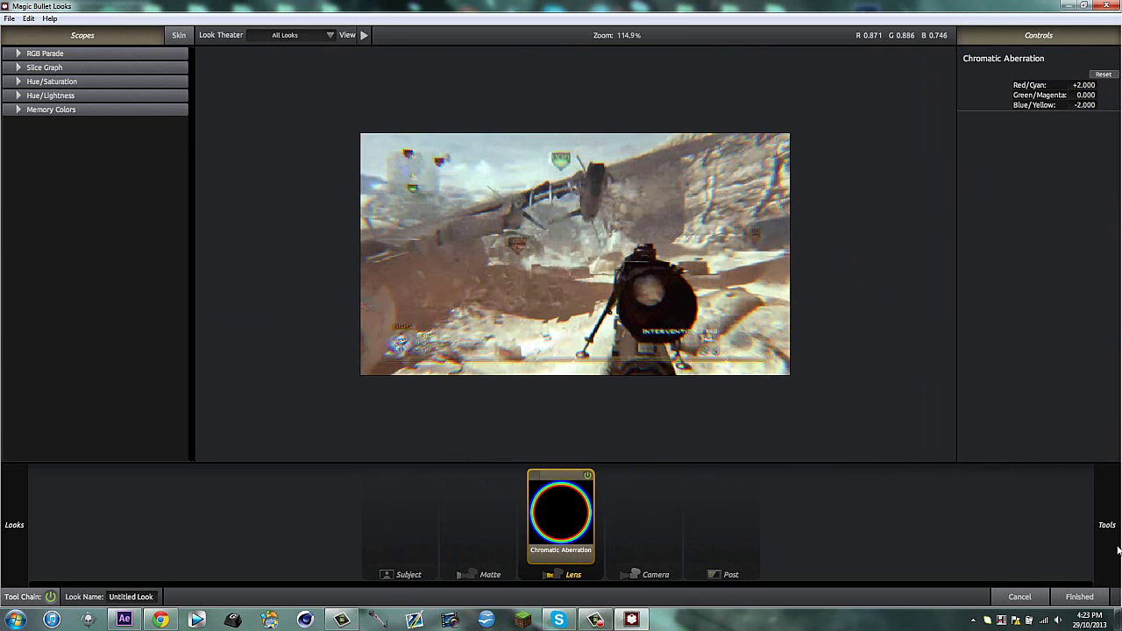
Add an Anamorphic Flare after the Chromatic Aberration, tint it green, and reduce its size to a short streak.
mouse_move(1117, 550)
mouse_move(869, 206)
left_mouse_down()
mouse_move(548, 276)
mouse_move(548, 287)
mouse_move(710, 302)
mouse_move(642, 425)
left_mouse_up()
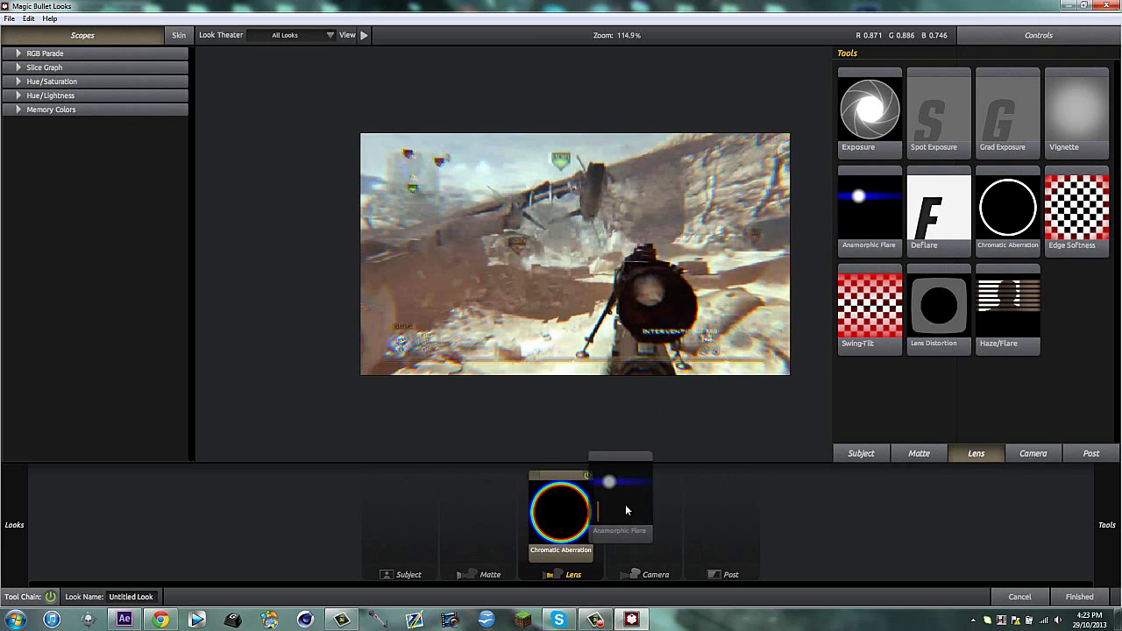
left_click_drag(625, 505, 615, 512)
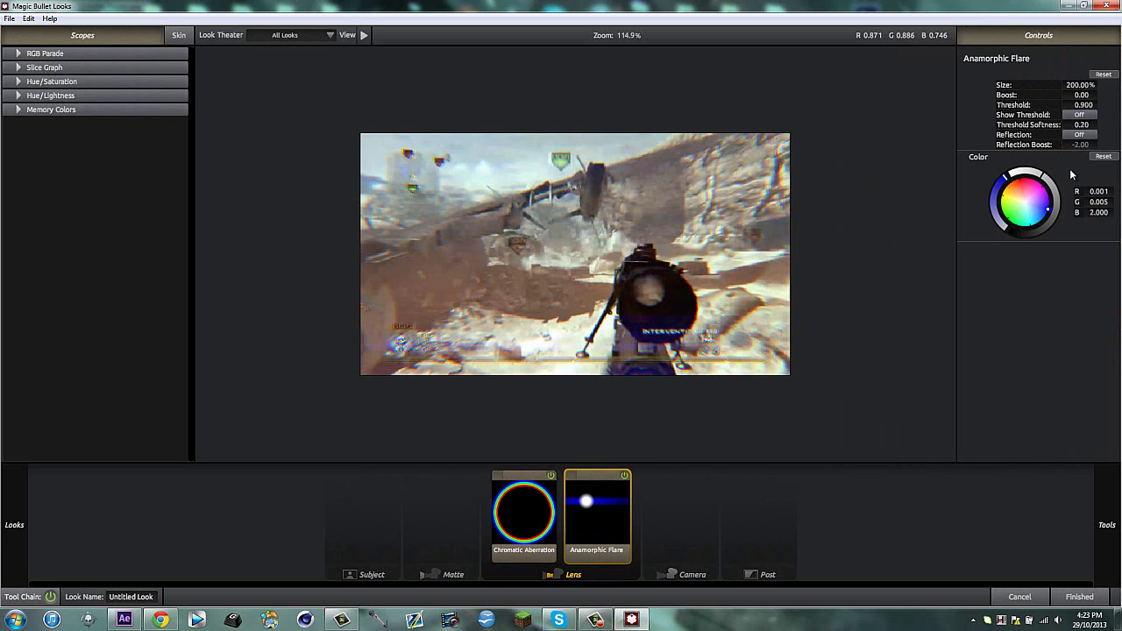
left_click_drag(1033, 211, 1006, 213)
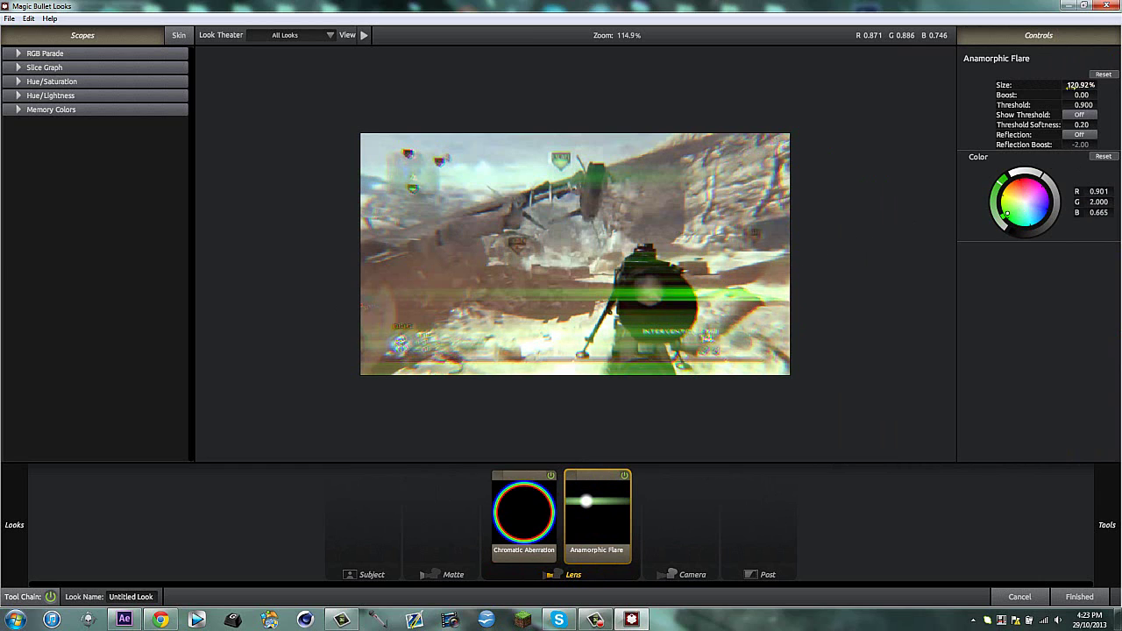
mouse_move(1077, 85)
left_mouse_down()
mouse_move(1014, 87)
mouse_move(1027, 85)
left_mouse_up()
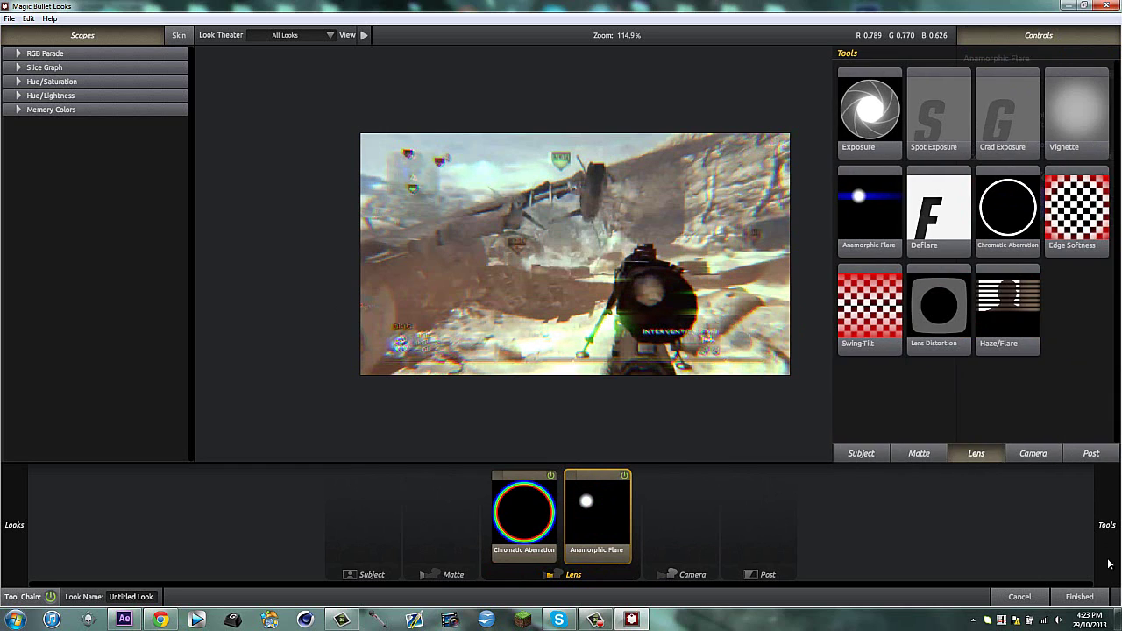
left_click_drag(1075, 86, 1108, 66)
Add a green-tinted Diffusion matte tool with a size of 10.47% and a grade of about 3.02, and apply the finished look.
mouse_move(1107, 525)
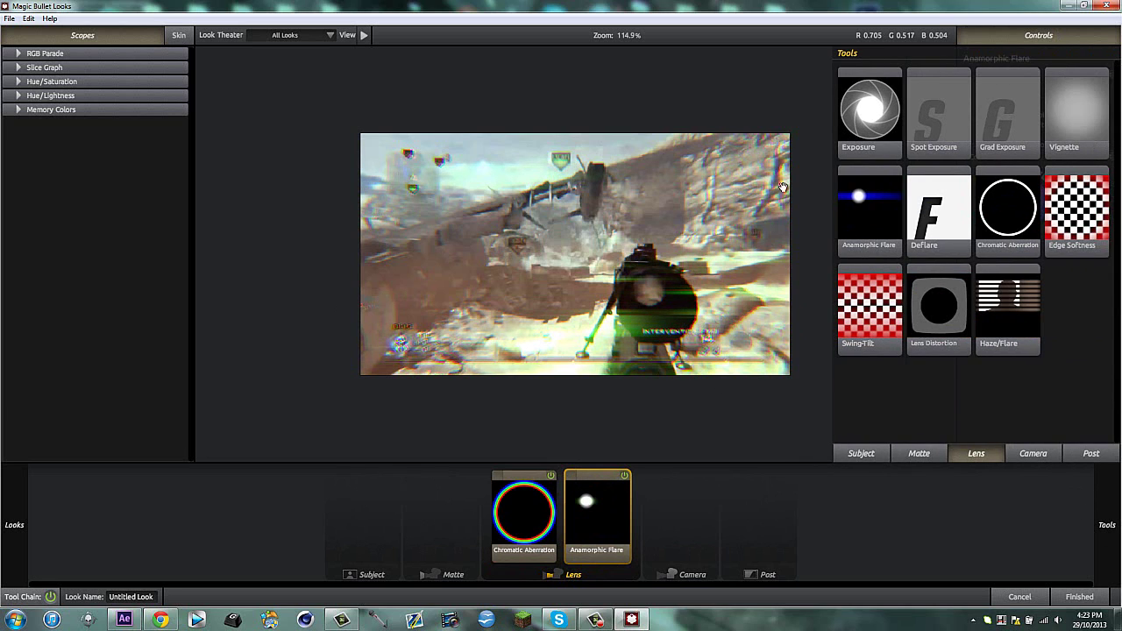
mouse_move(1112, 558)
left_click(1051, 452)
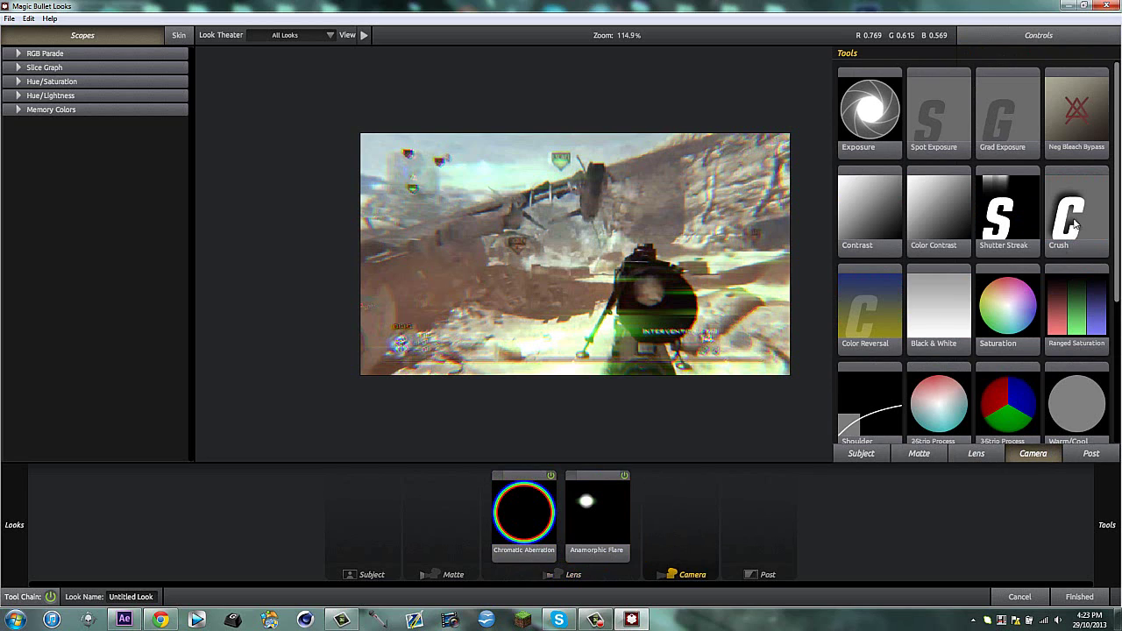
left_click(919, 454)
left_click_drag(1076, 112, 441, 516)
left_click_drag(988, 189, 975, 240)
left_click_drag(1075, 84, 1083, 94)
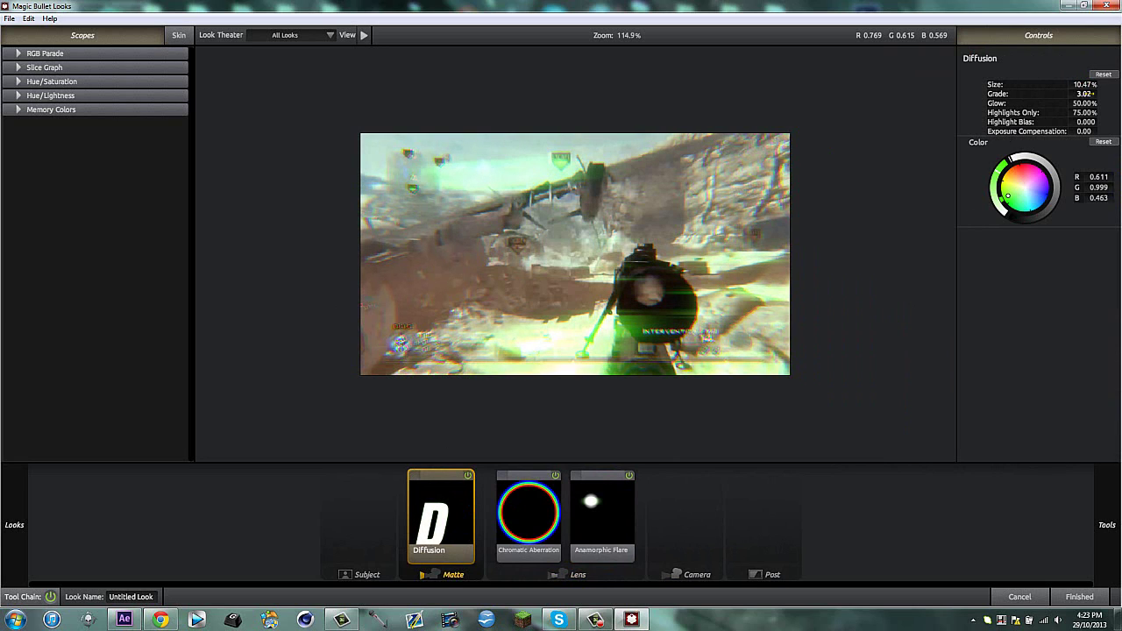
left_click(1079, 596)
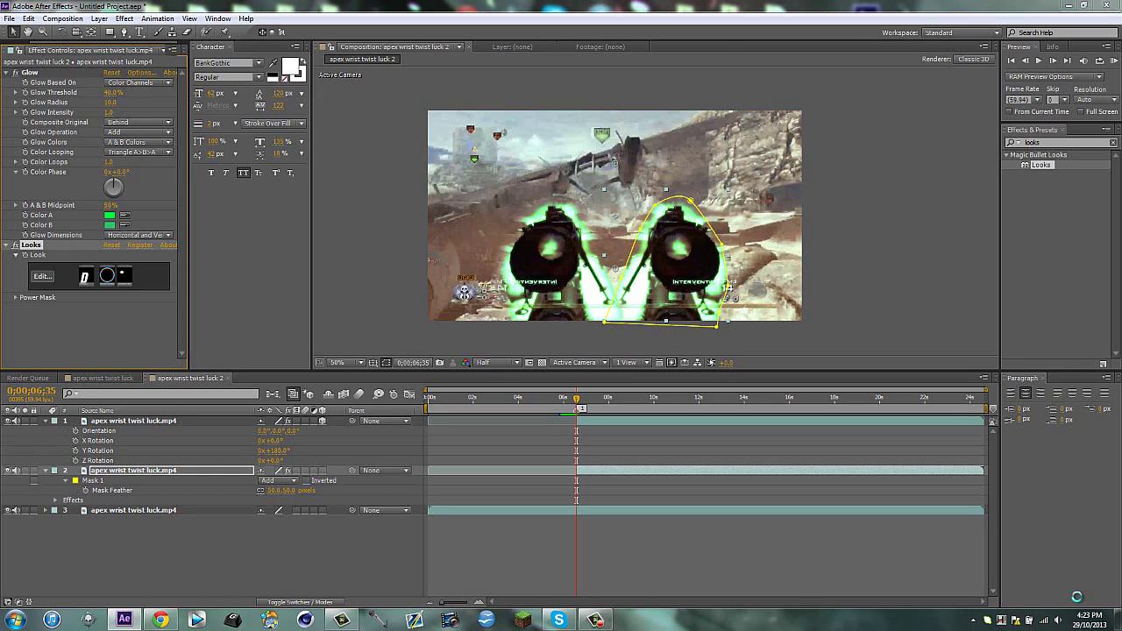
left_click(281, 569)
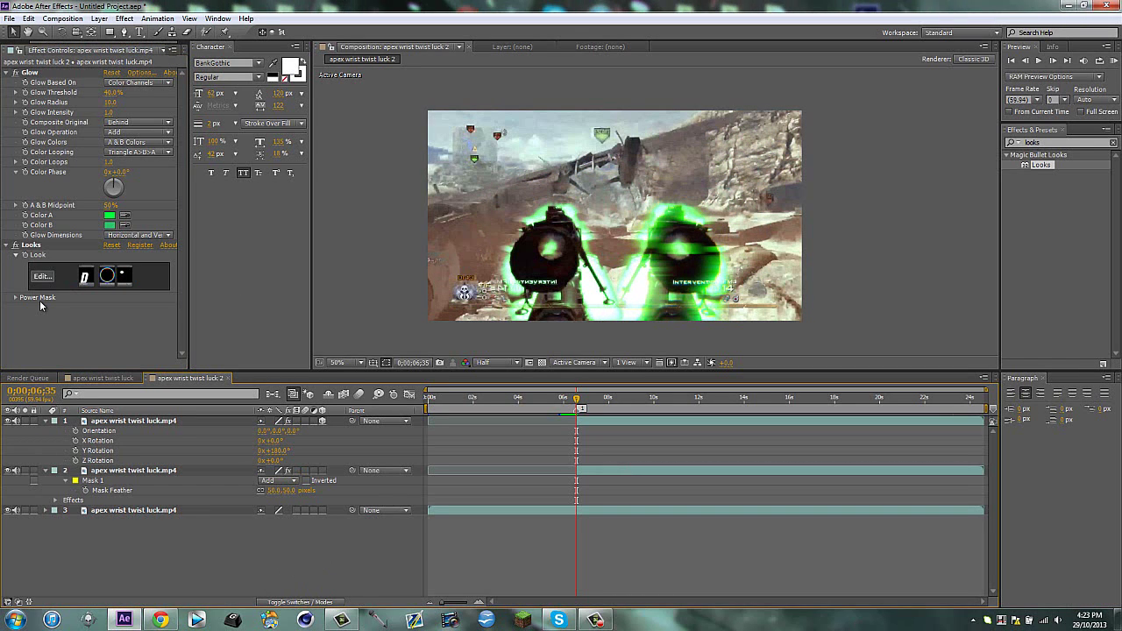
Copy the Looks effect from the original masked clip to the mirrored duplicate on layer 1.
left_click(33, 246)
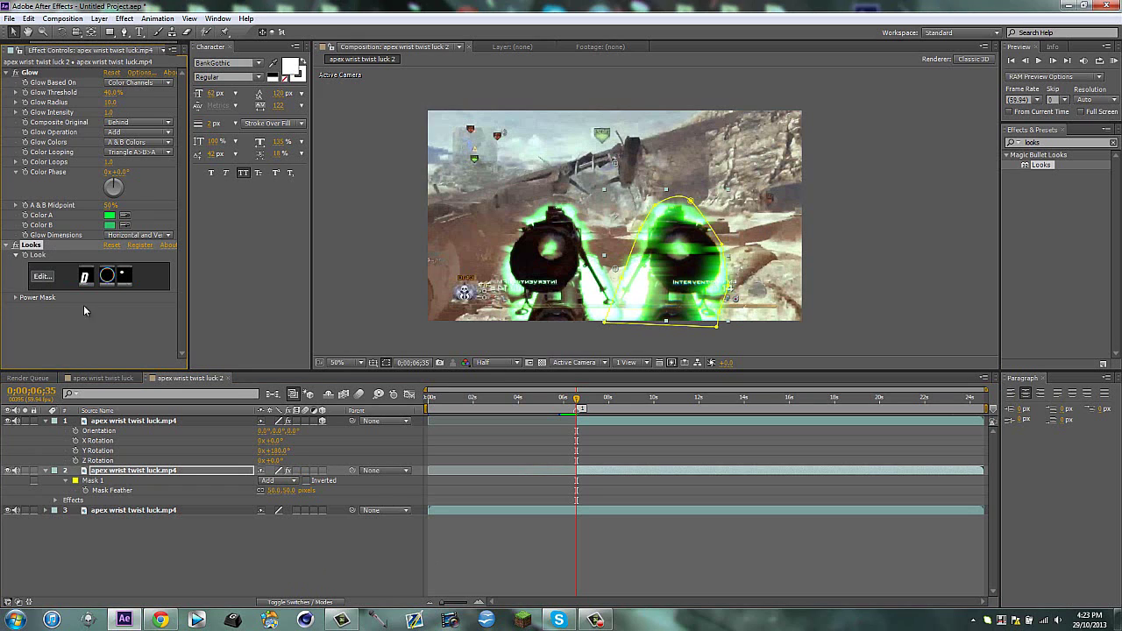
left_click(115, 422)
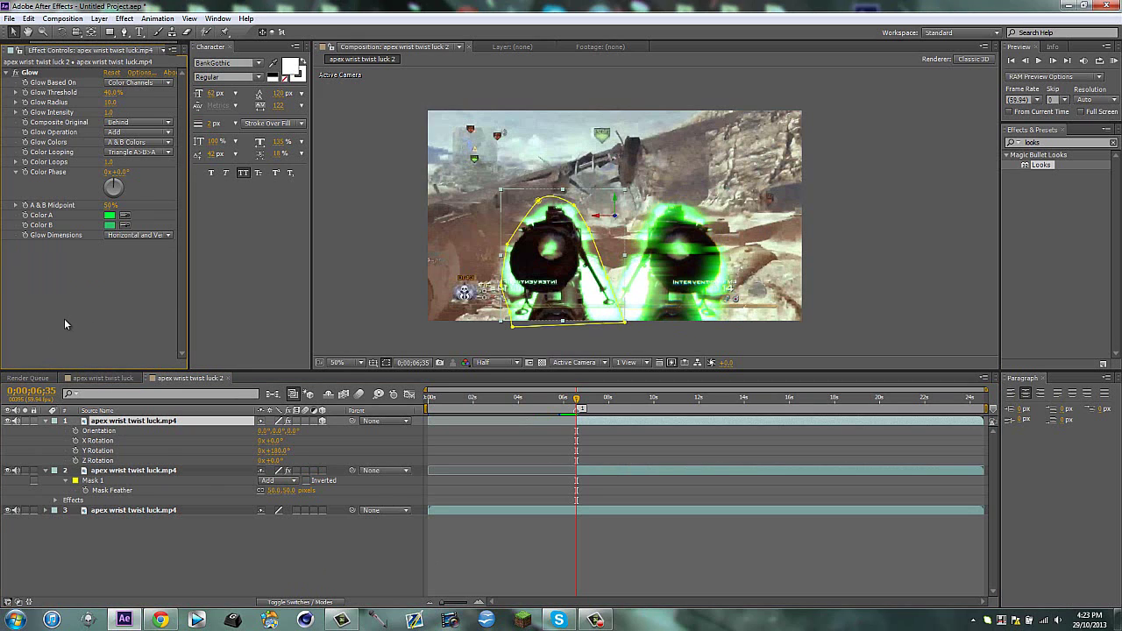
key("ctrl+v")
left_click(175, 556)
Set the opacity of both masked gun layers to 50%.
left_click(120, 423)
key("t")
left_click(161, 443)
key("t")
left_click(265, 450)
left_click(266, 430)
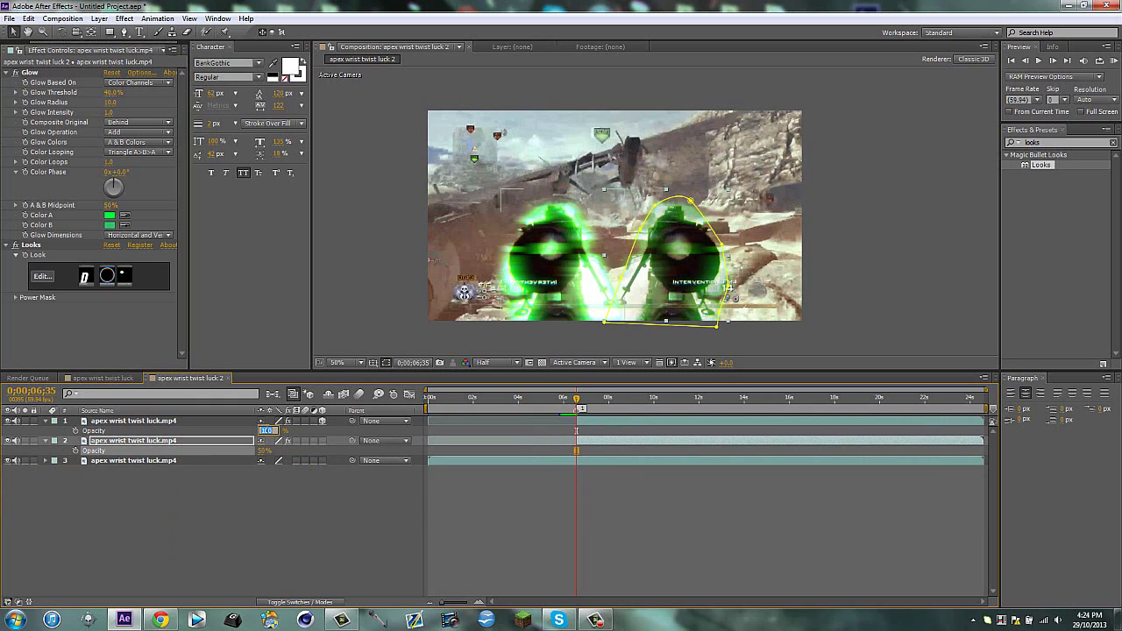
type("50")
left_click(281, 524)
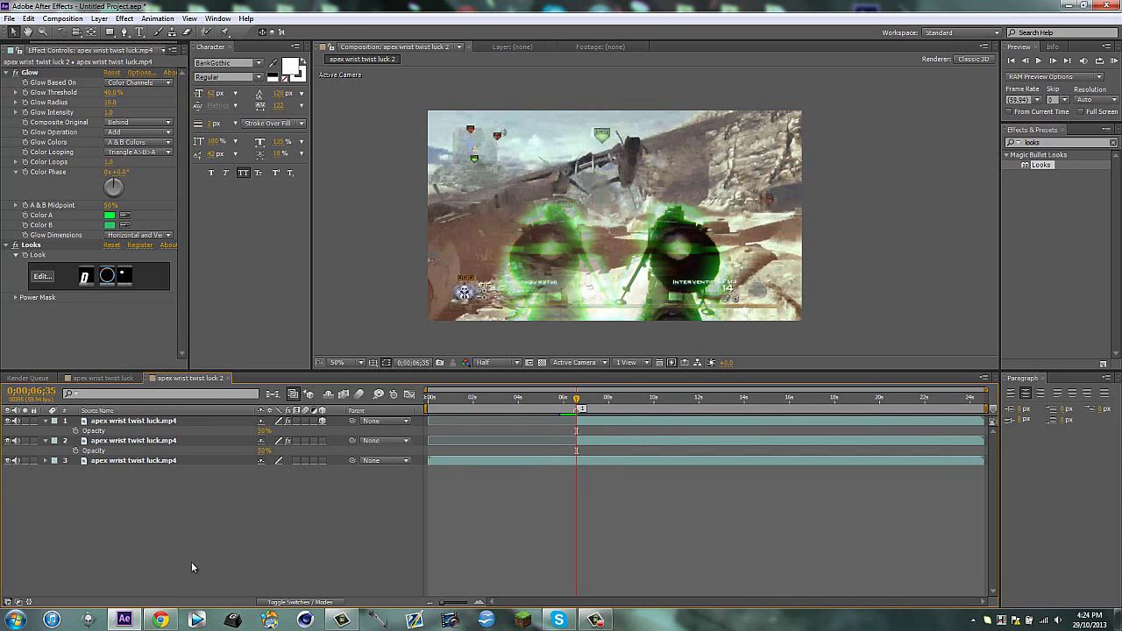
Collapse the layers' opacity properties and add a new adjustment layer above all the clips.
key("t")
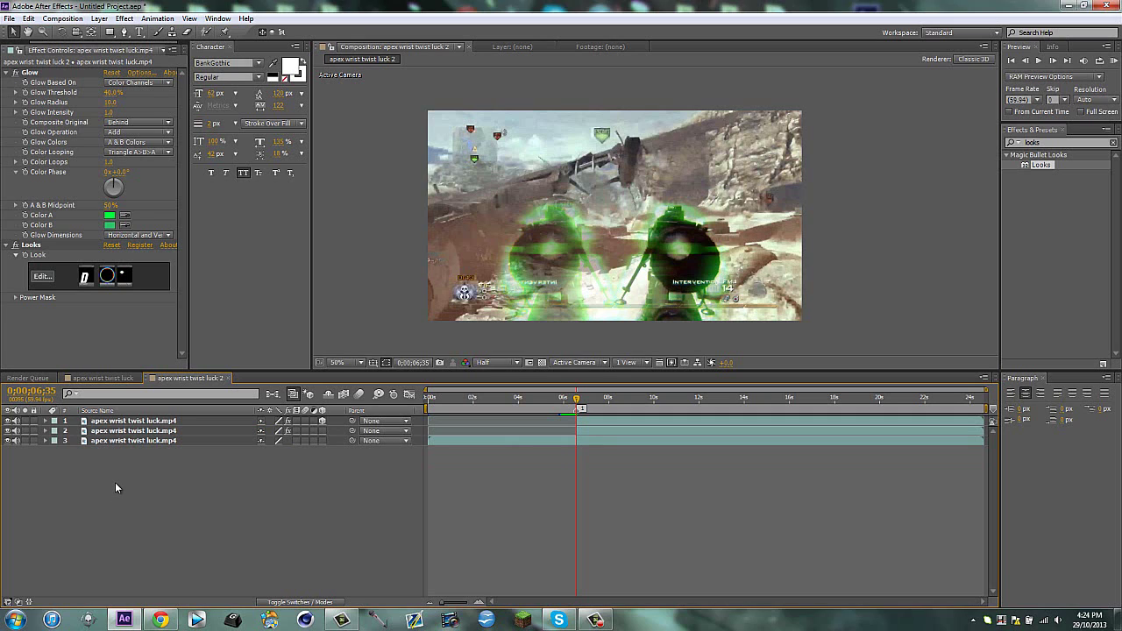
key("ctrl+alt+y")
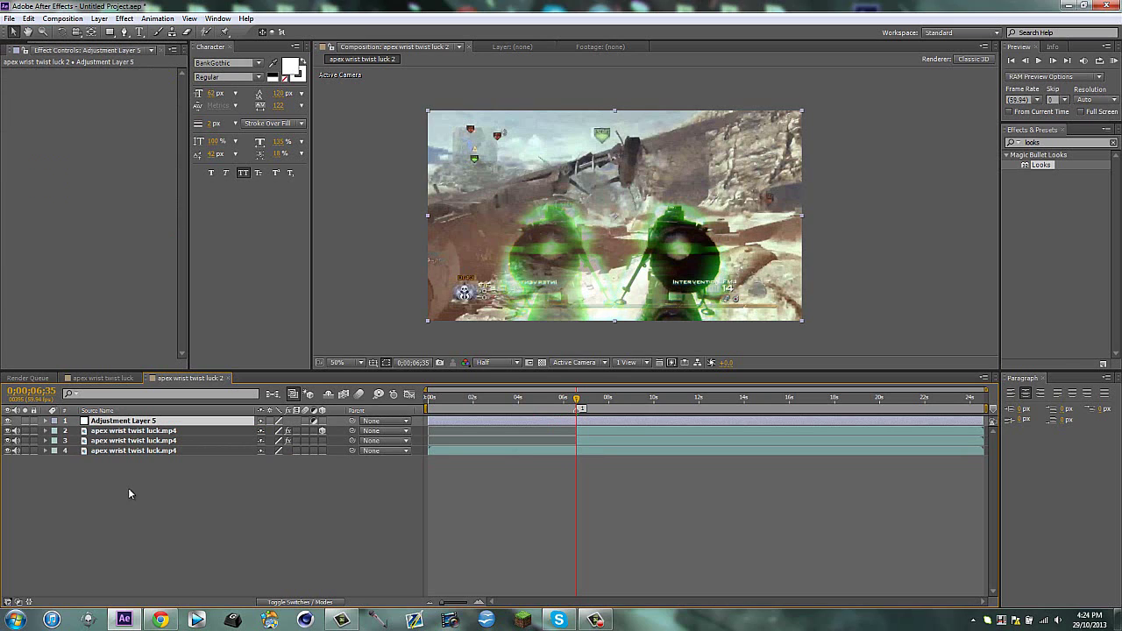
Trim the start of the new adjustment layer to the current time, 0;00;06;35.
left_click(160, 498)
left_click(133, 424)
key("alt+[")
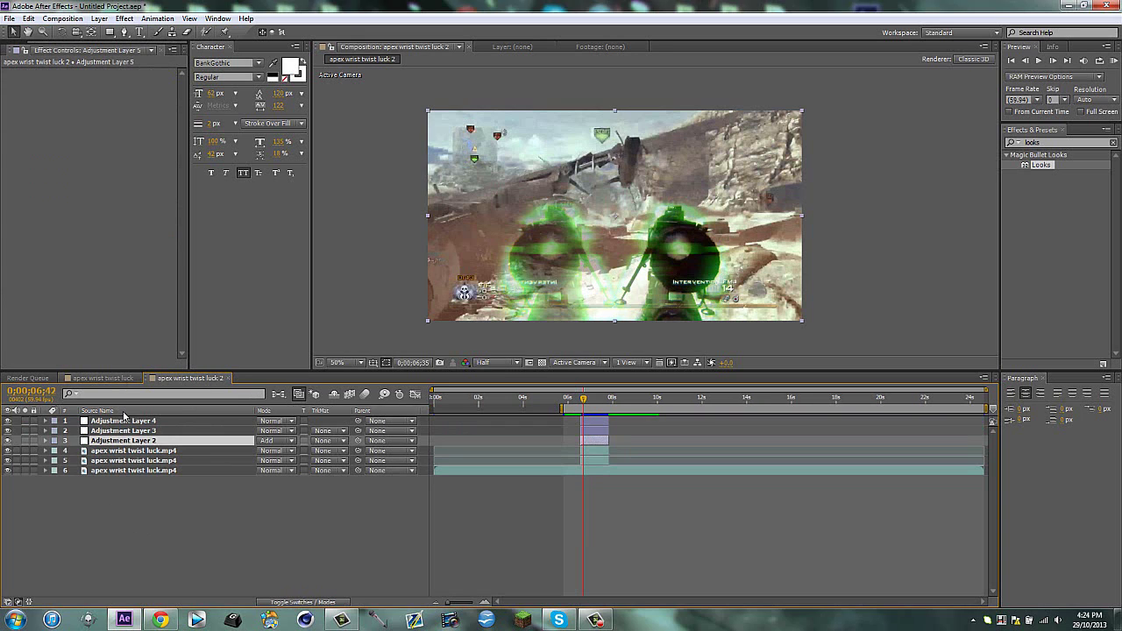
Apply the Find Edges effect to the new adjustment layer and invert it, using the first composition as reference.
left_click(103, 378)
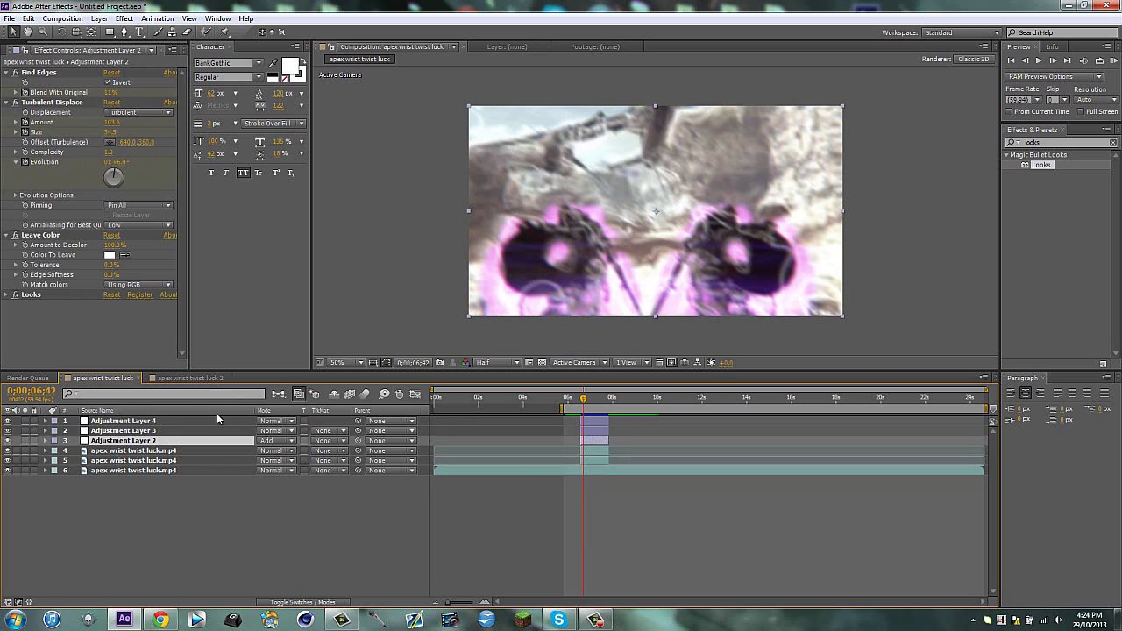
left_click(191, 378)
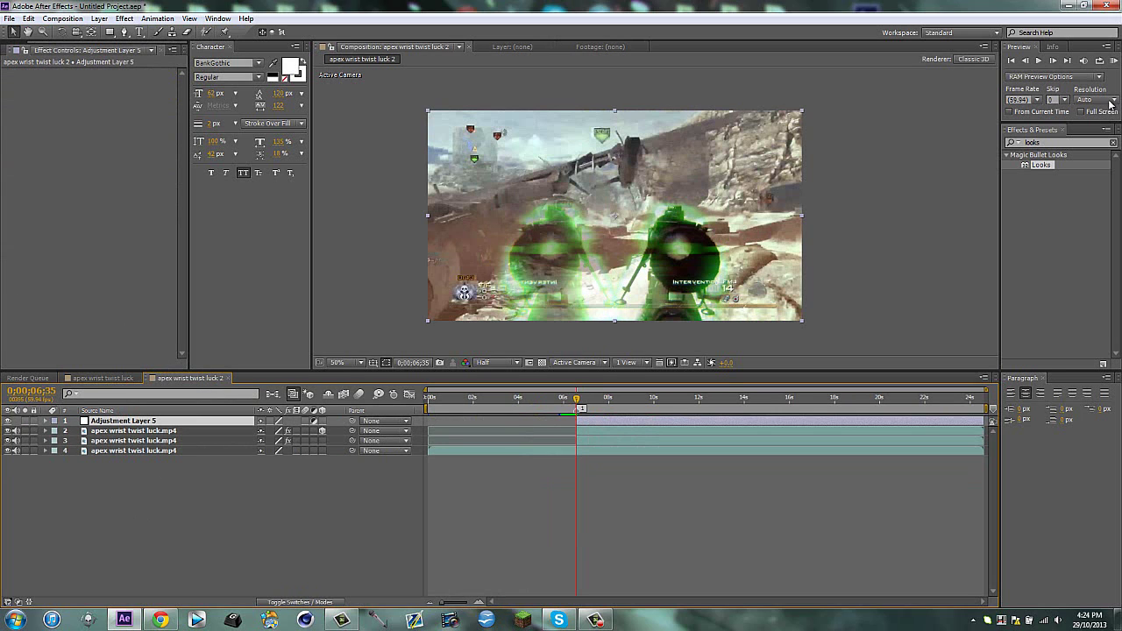
left_click_drag(1052, 141, 864, 135)
type("find edg")
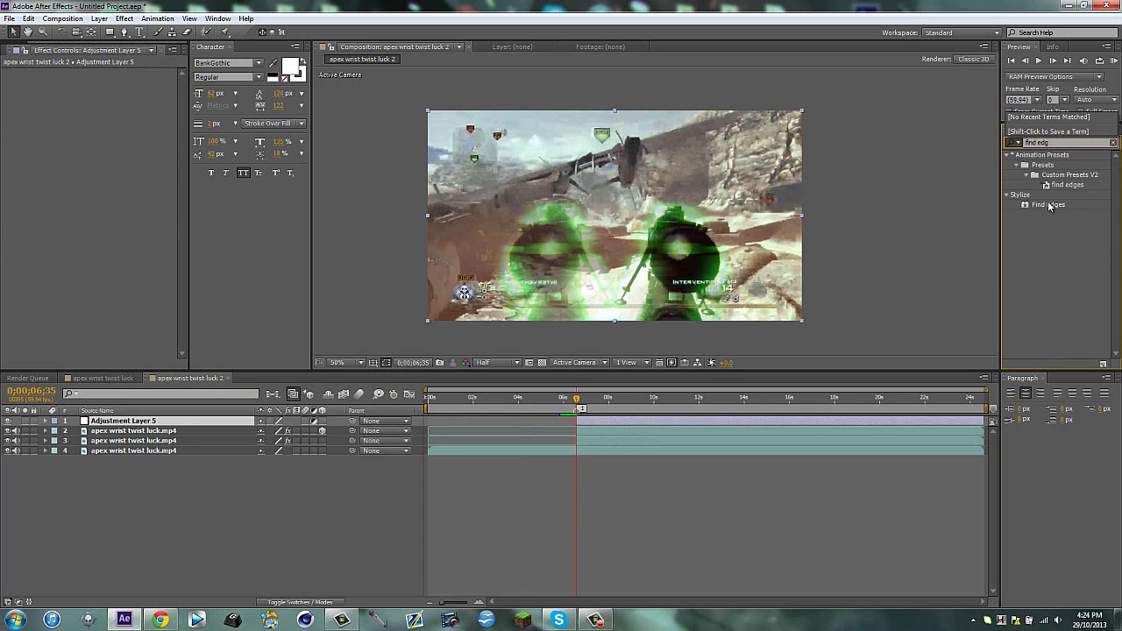
left_click_drag(1047, 209, 657, 280)
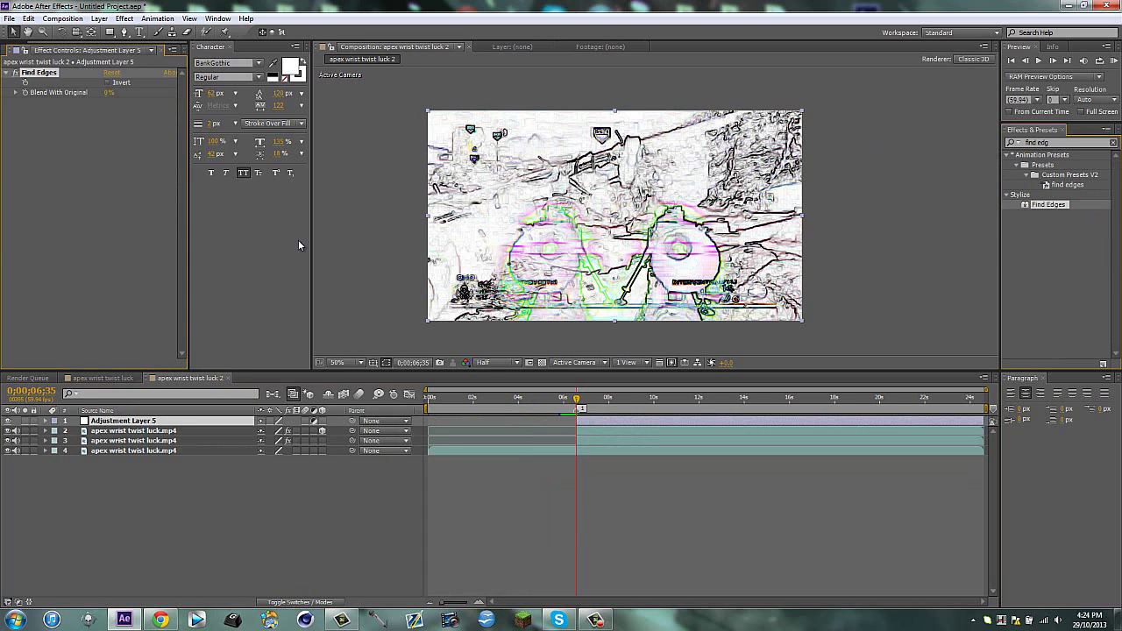
left_click(108, 82)
Search the effects for "turbu" and apply Turbulent Displace to the adjustment layer.
left_click(1051, 142)
type("trub")
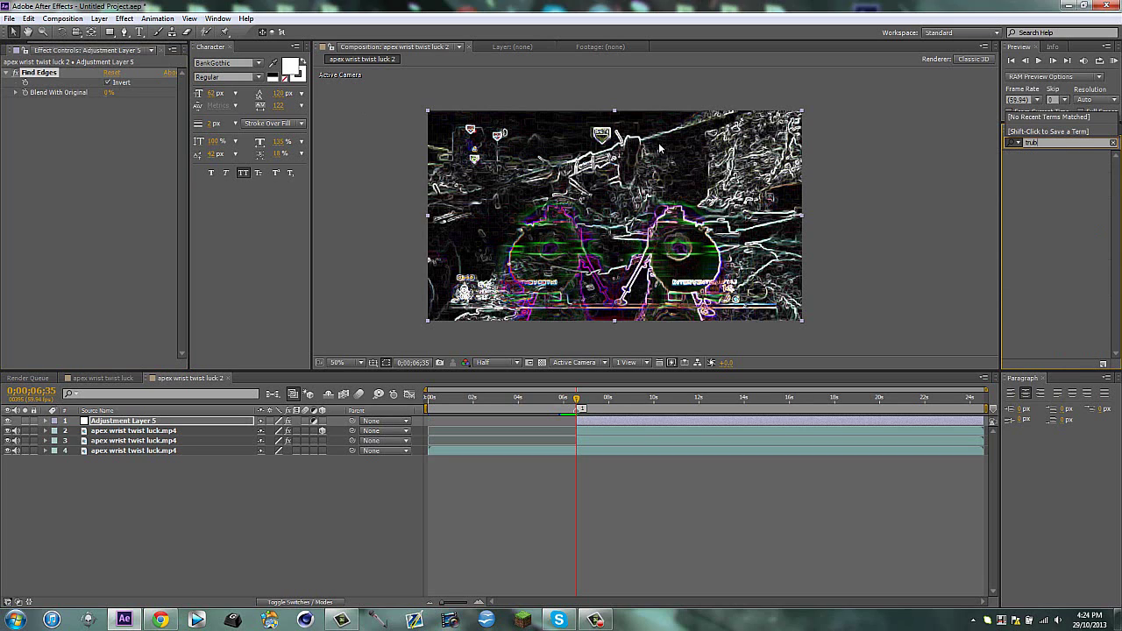
key("BackSpace")
key("BackSpace")
key("BackSpace")
type("u")
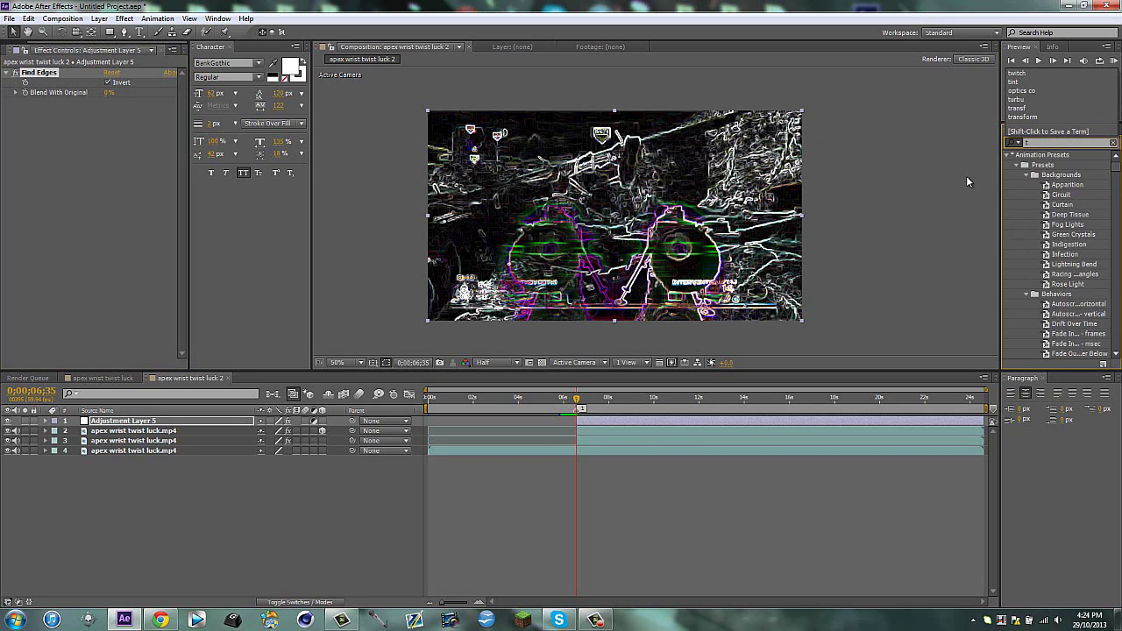
type("rbu")
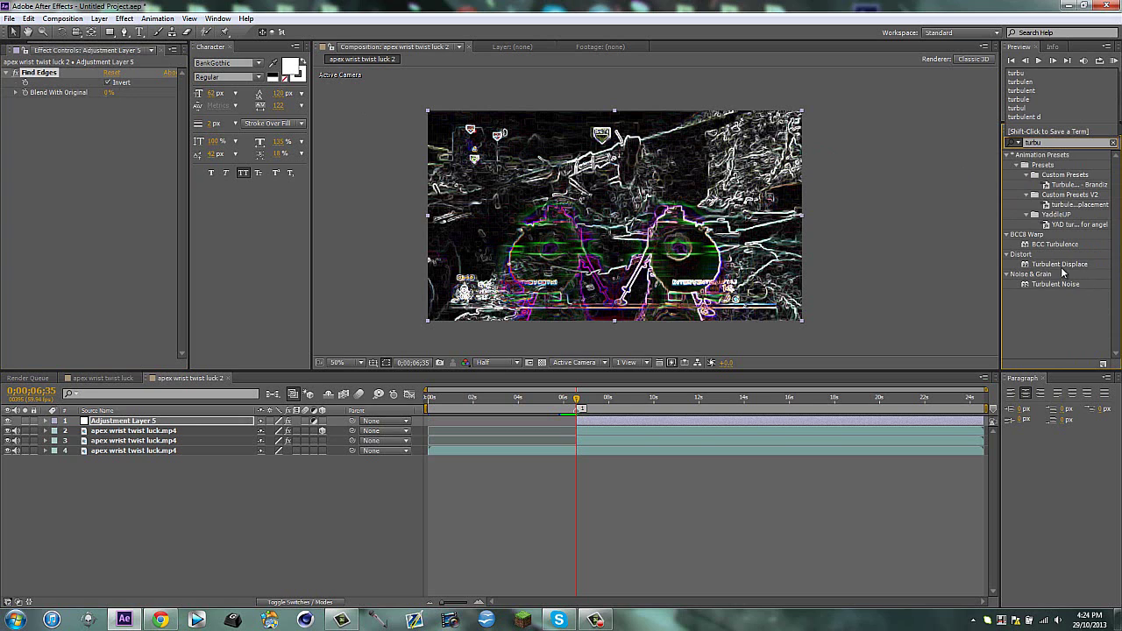
left_click_drag(1033, 274, 561, 175)
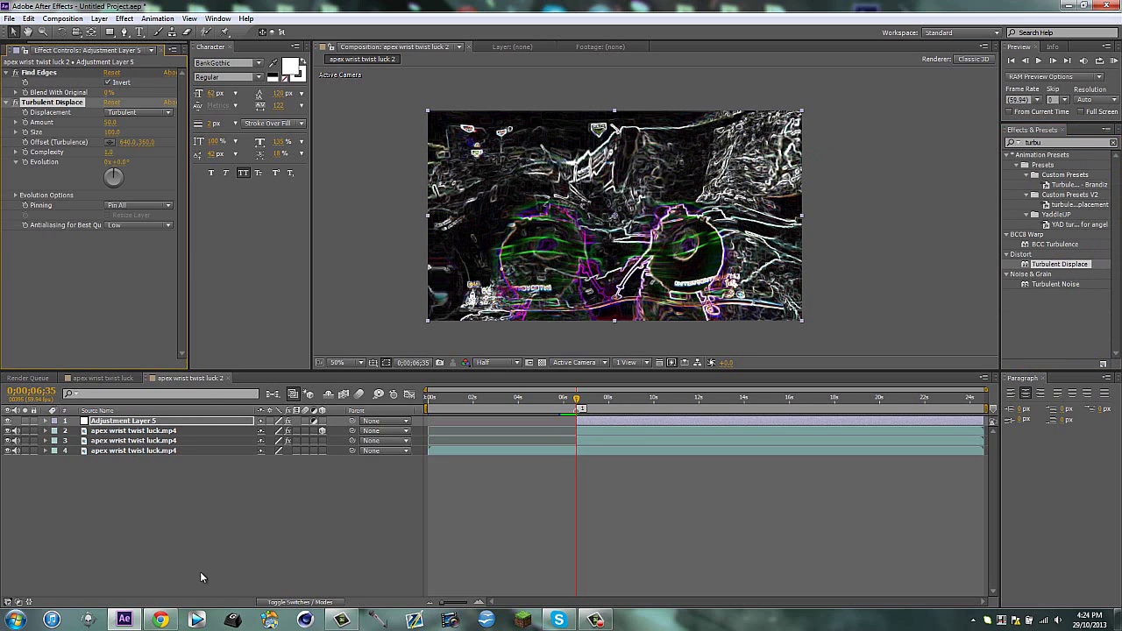
Set the adjustment layer's blending mode to Add and return to the layer switches.
key("F4")
left_click(271, 421)
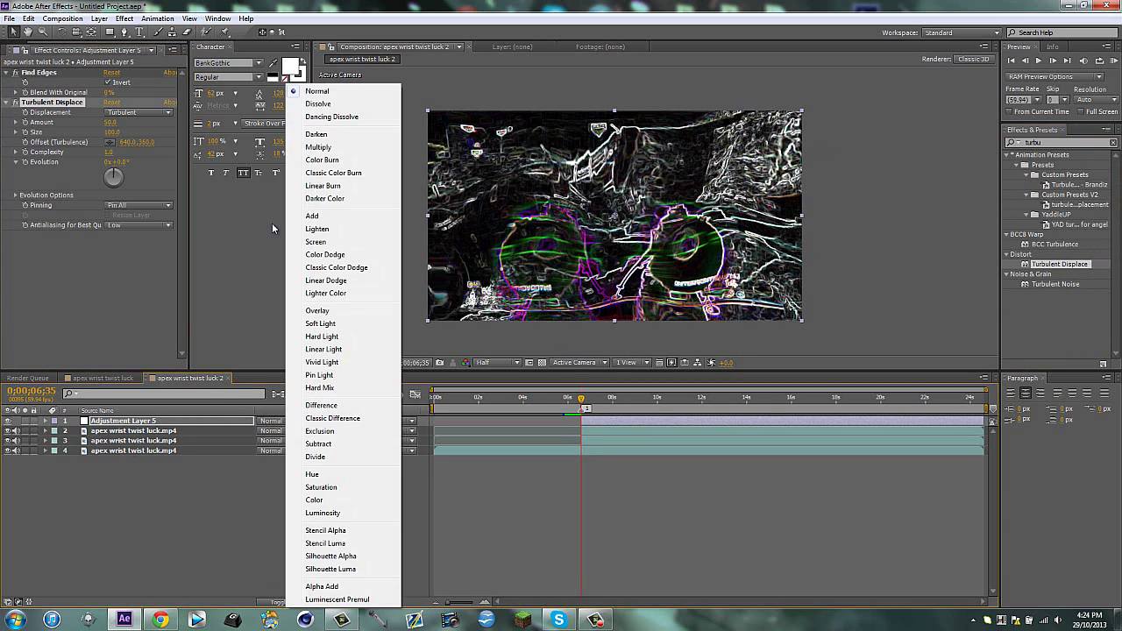
left_click(312, 216)
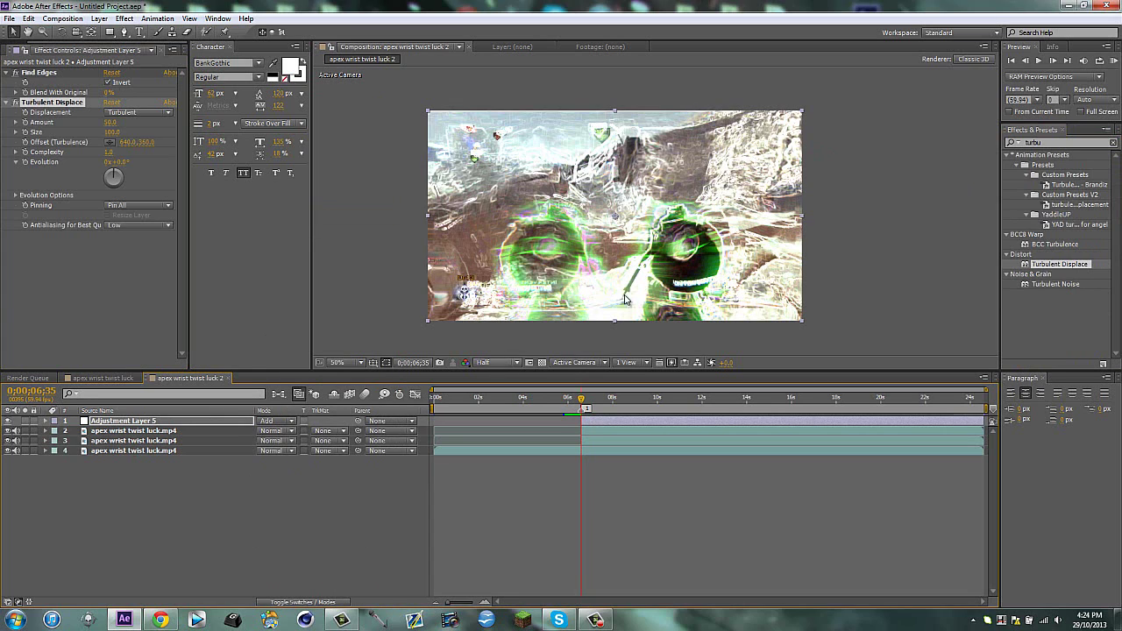
key("F4")
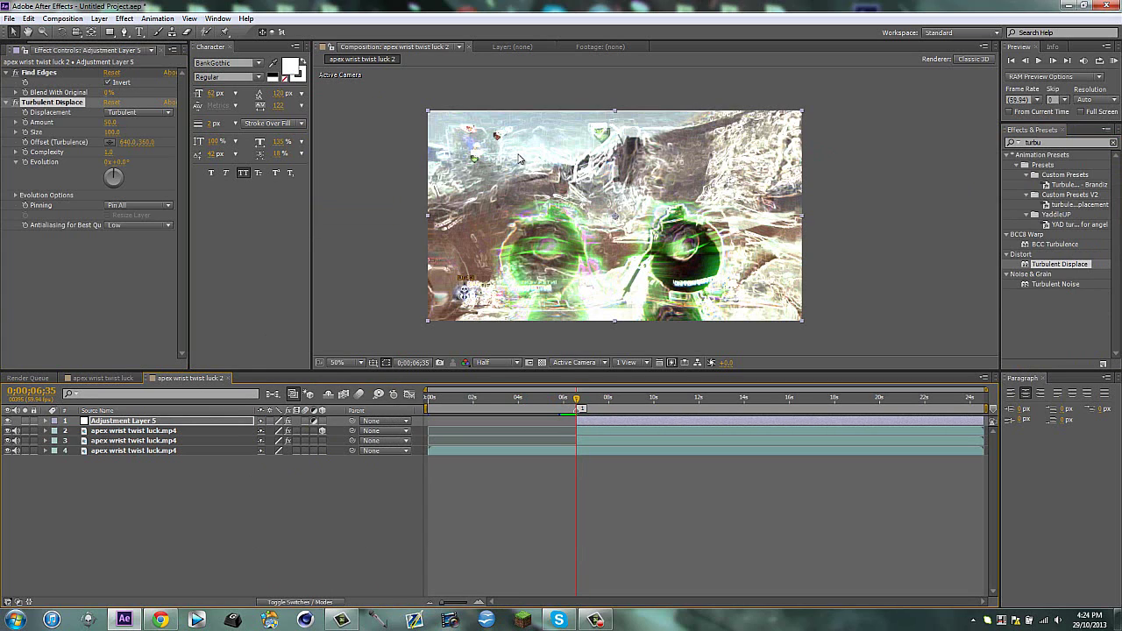
Set the Turbulent Displace Amount to 30 and its Size to 25.
left_click(110, 123)
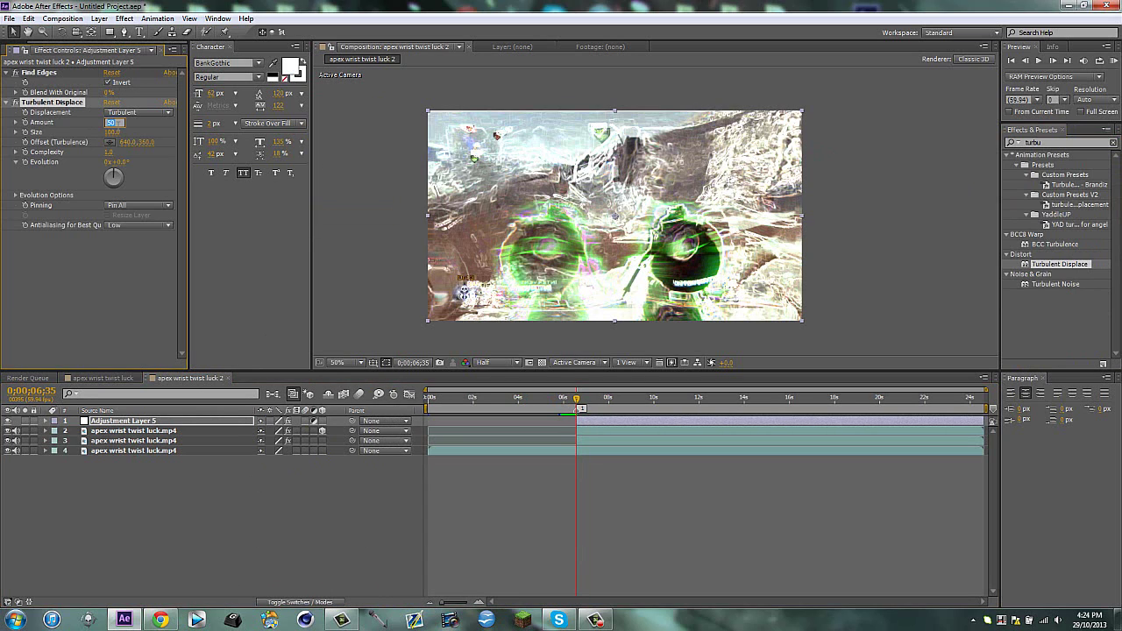
type("30")
left_click(116, 131)
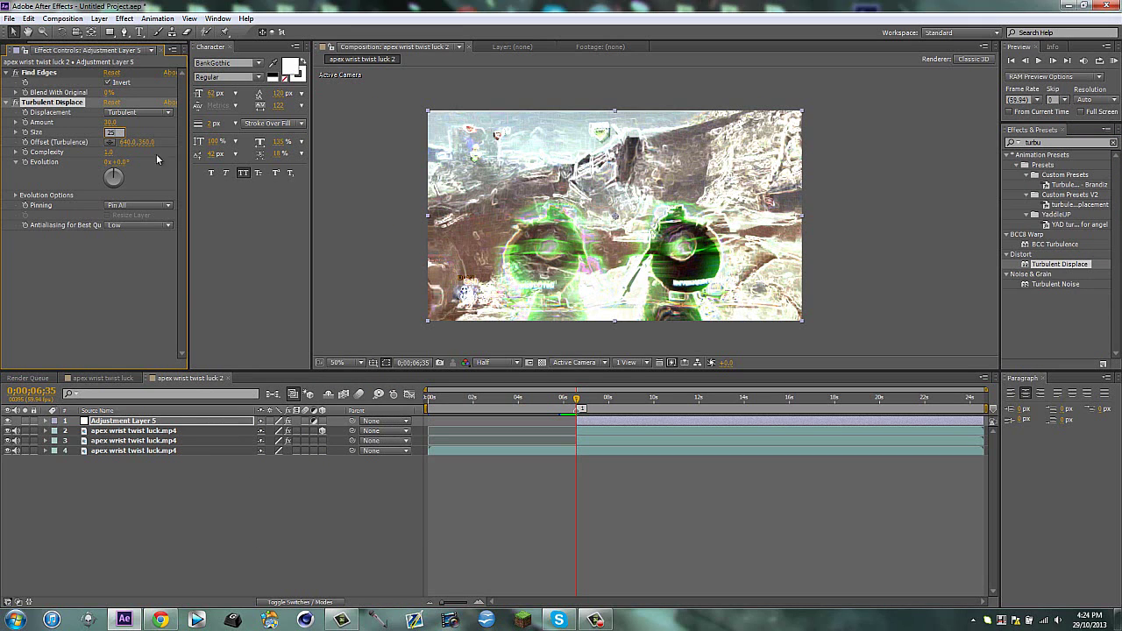
type("25")
Enable keyframing at the current time for Turbulent Displace Amount and Size and for Find Edges' Blend With Original.
left_click(201, 515)
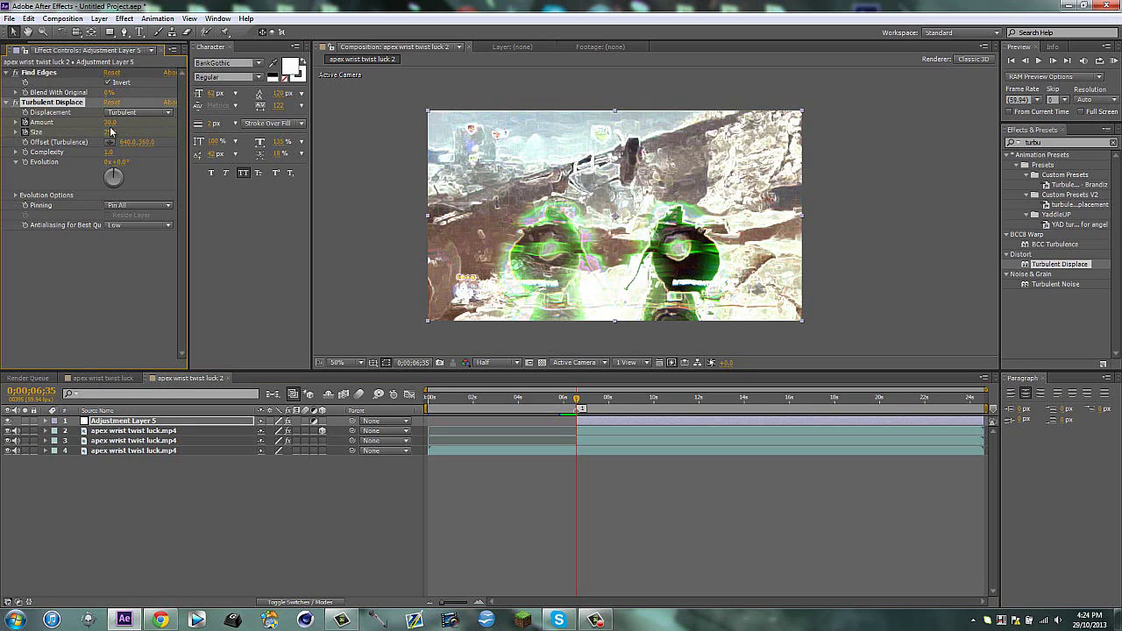
left_click(25, 92)
left_click(296, 520)
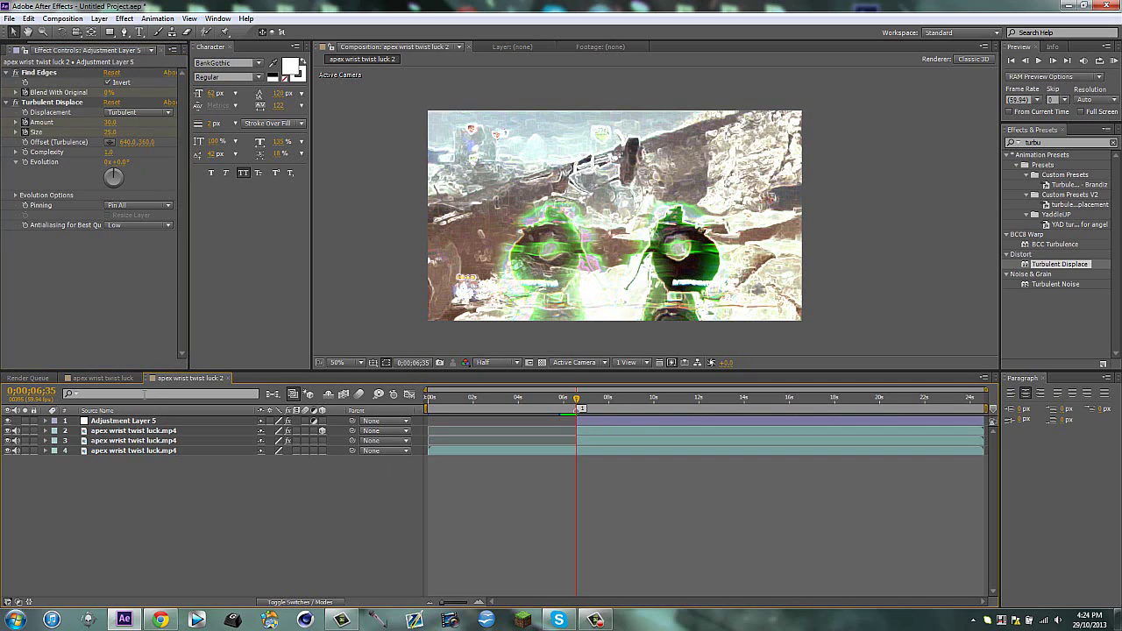
Search the effects for "leave colo" and apply Leave Color to the adjustment layer.
double_click(1071, 144)
type("lea")
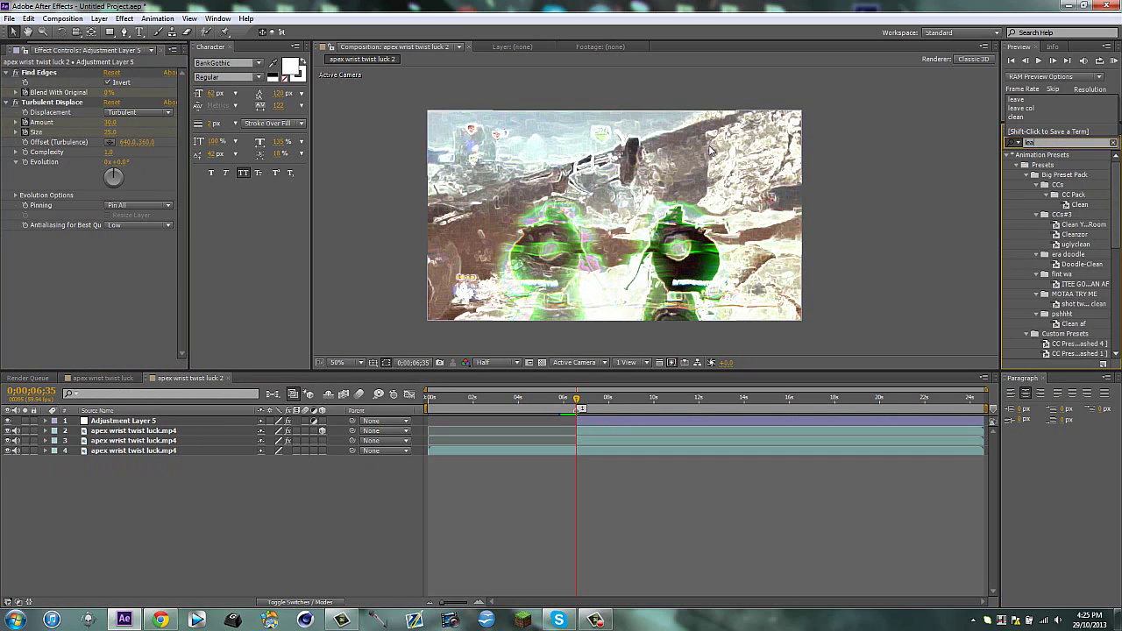
type("ve colo")
left_click_drag(1049, 235, 681, 420)
Set Leave Color to keep white, with Amount to Decolor at 100% and Tolerance at 0%.
left_click(112, 256)
left_click_drag(74, 197, 7, 66)
left_click(283, 144)
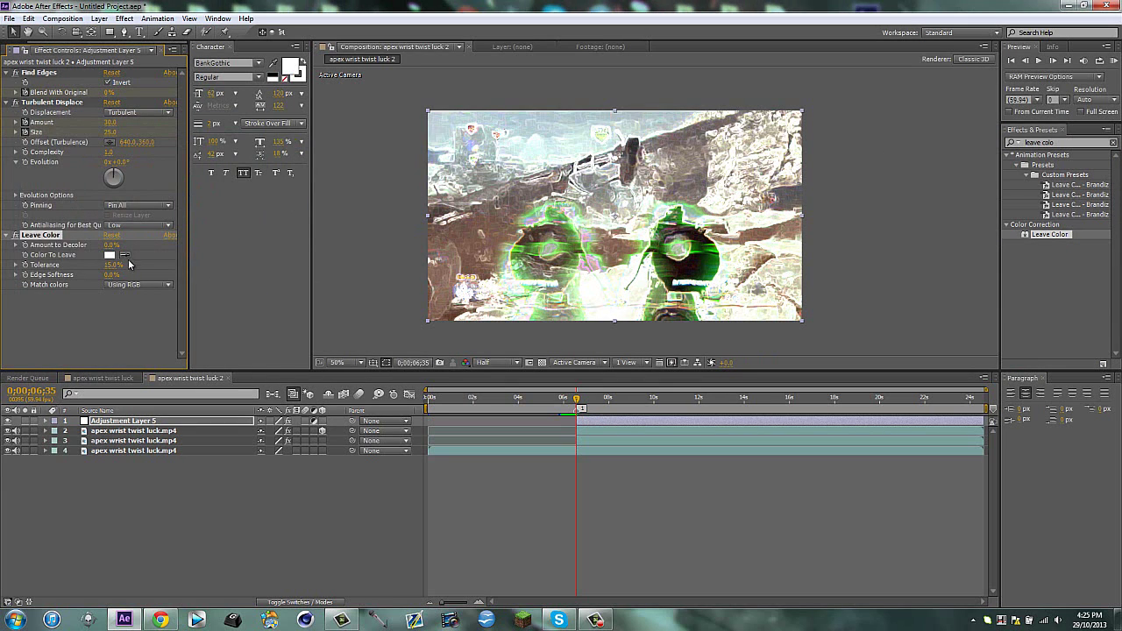
left_click_drag(113, 246, 236, 229)
left_click_drag(112, 265, 28, 273)
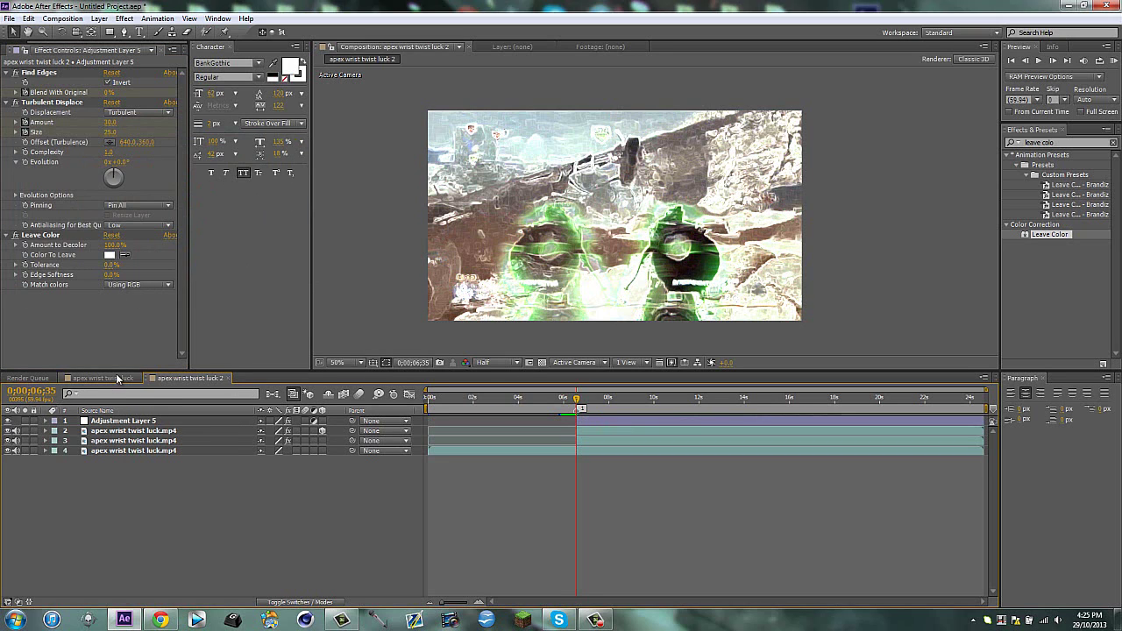
Check the Looks effect on the first composition's Adjustment Layer 2 and apply Looks to Adjustment Layer 5 in the second.
left_click(116, 378)
left_click(175, 378)
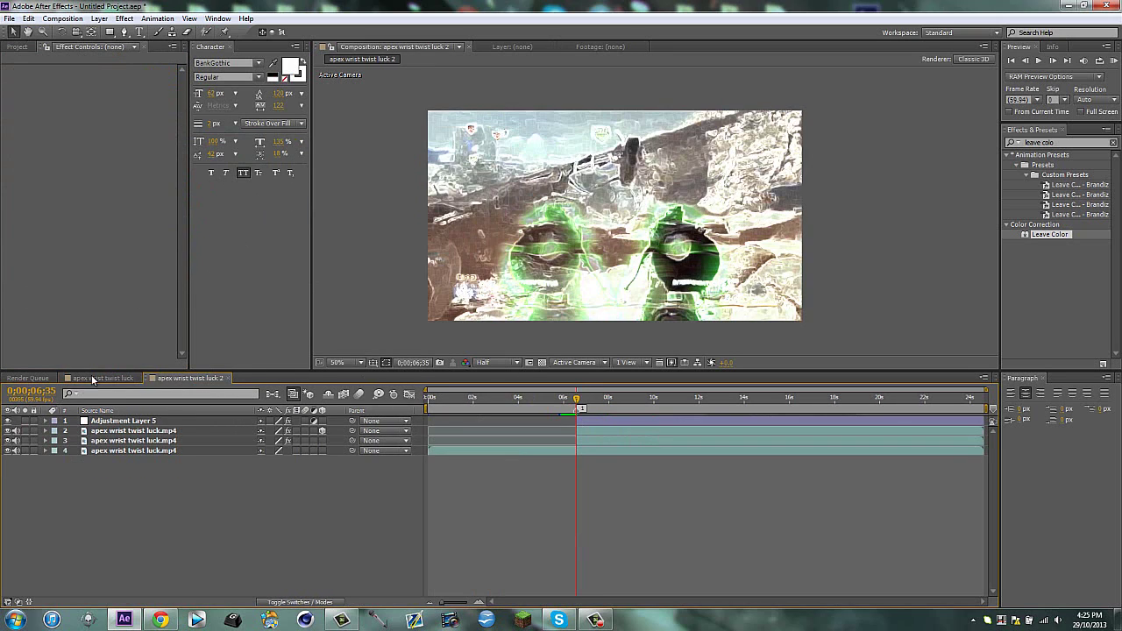
left_click(6, 295)
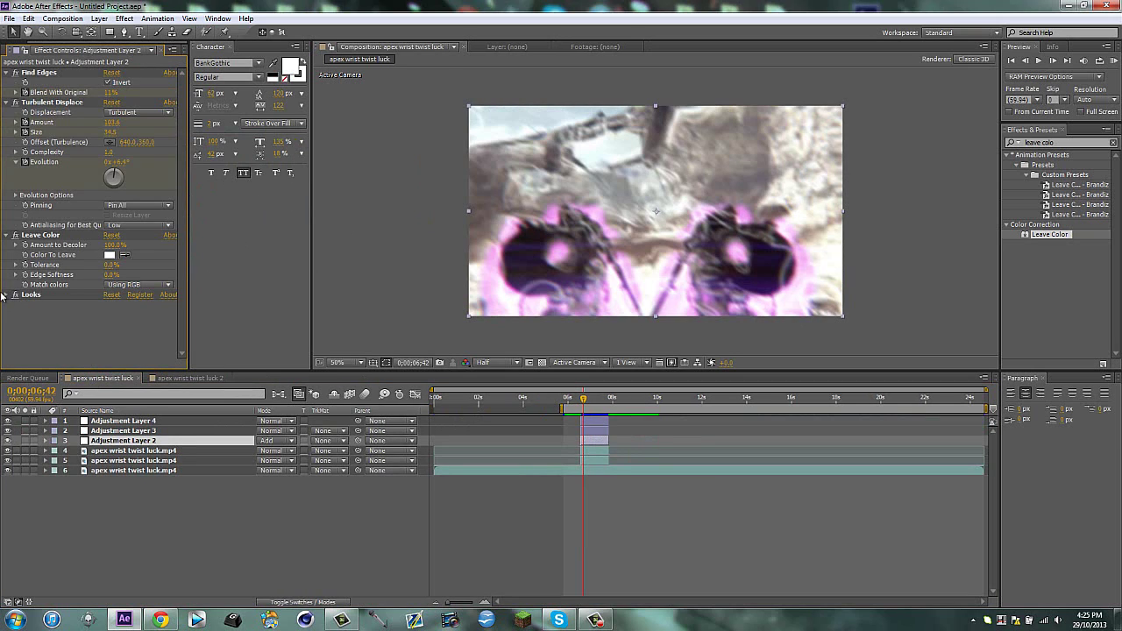
left_click(15, 294)
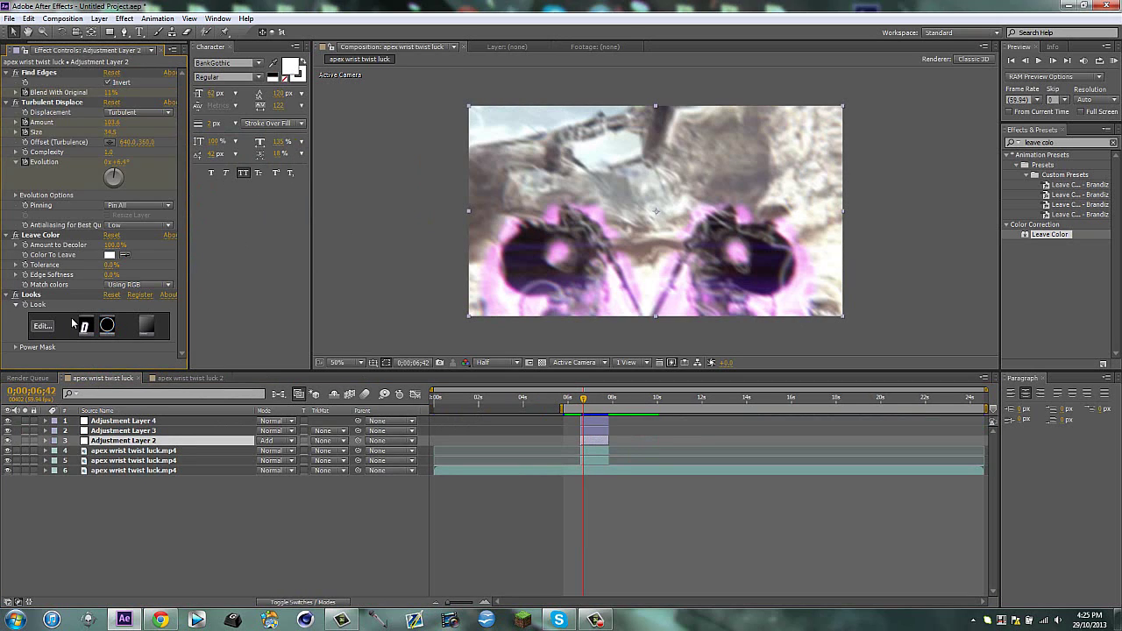
left_click(173, 379)
left_click_drag(1057, 143, 823, 145)
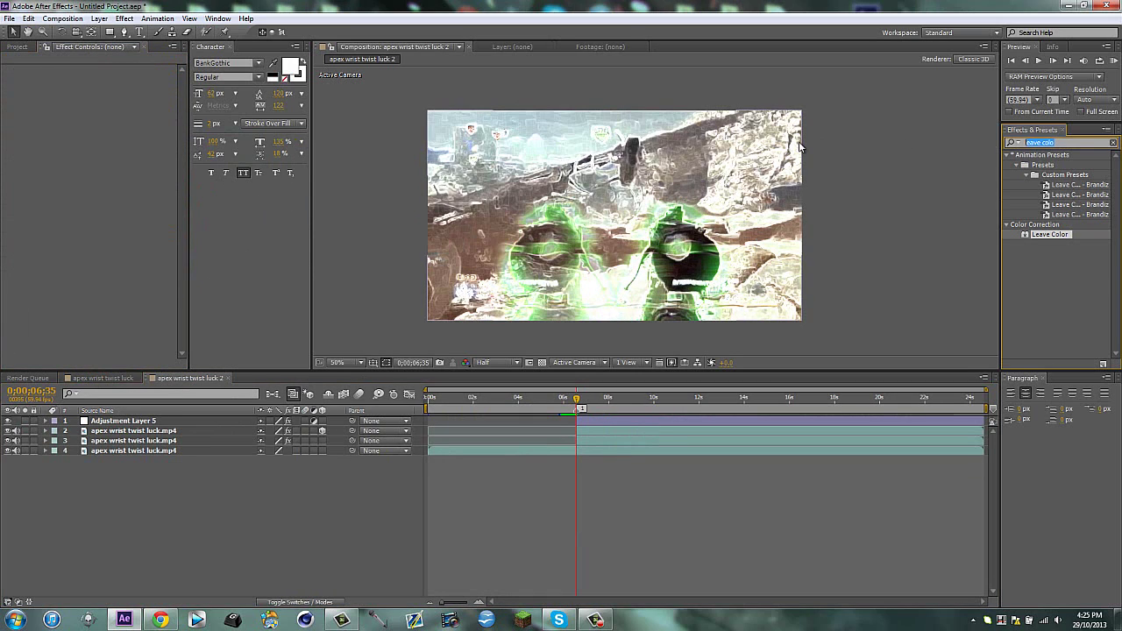
type("look")
left_click_drag(1032, 186, 614, 421)
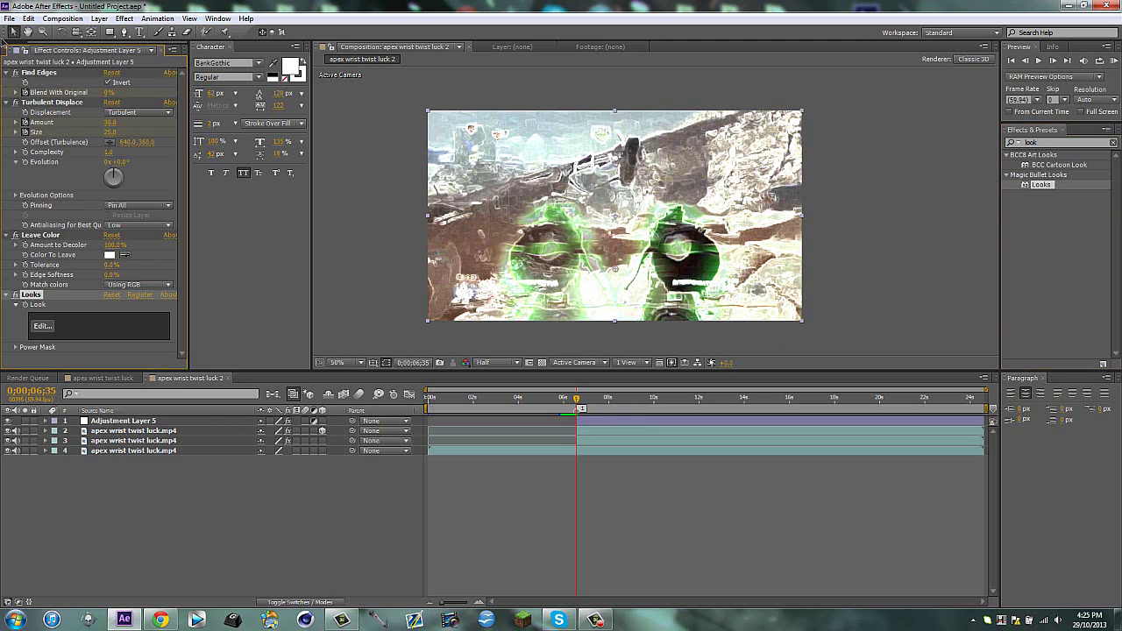
Add a green-tinted Diffusion matte tool to the adjustment layer's look, with Glow at 17% and Size at about 24.93%.
left_click(42, 326)
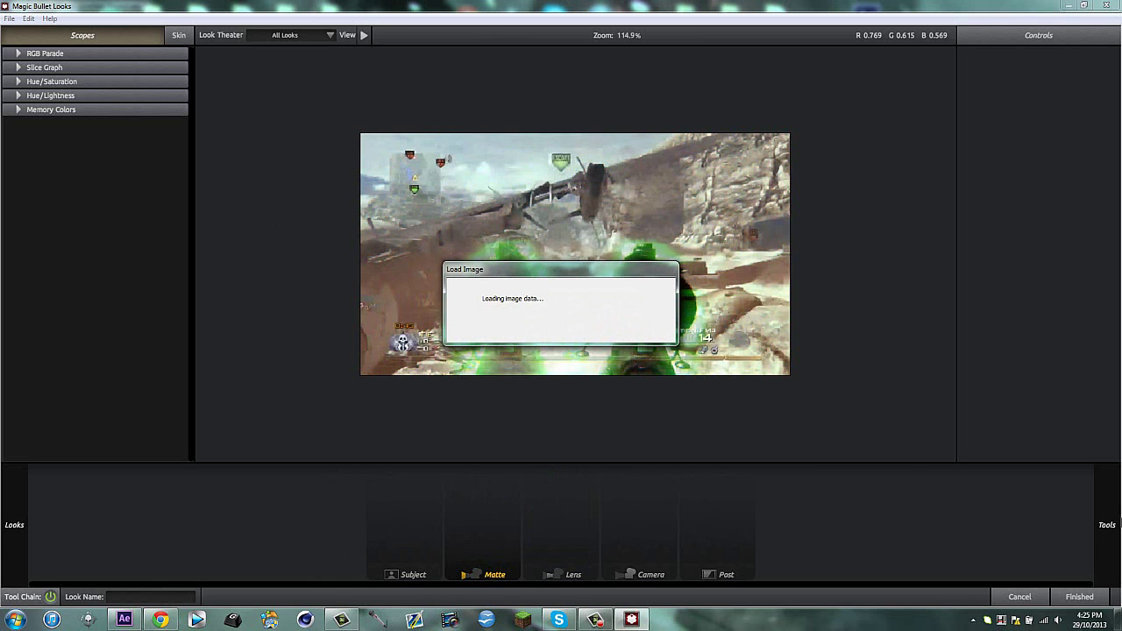
mouse_move(1103, 536)
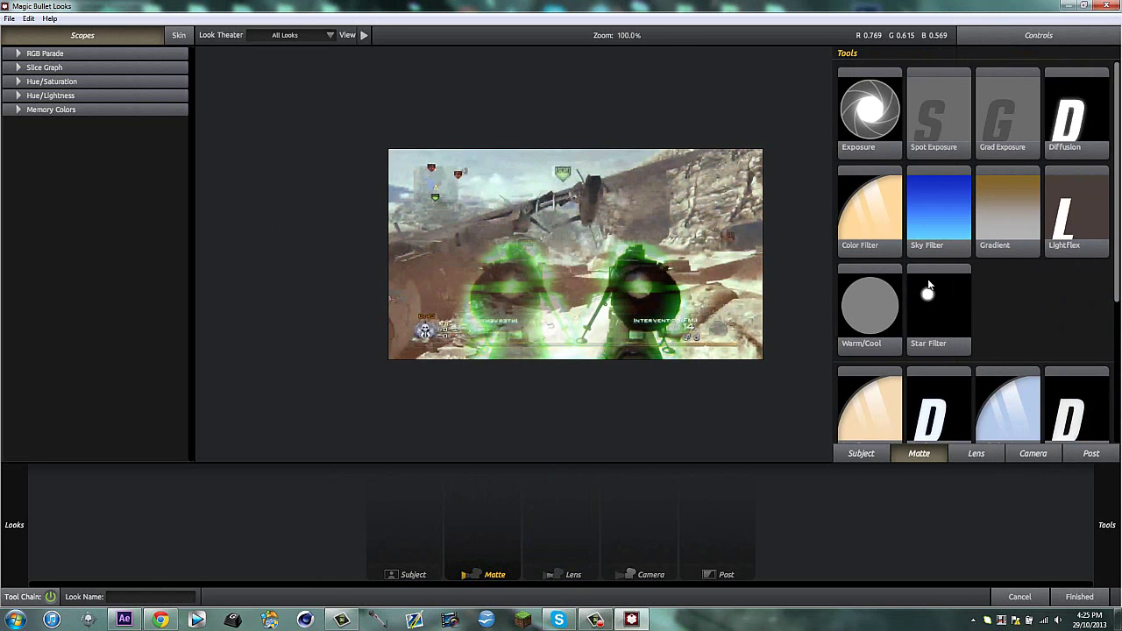
left_click_drag(1091, 116, 483, 517)
left_click_drag(1022, 215, 1009, 197)
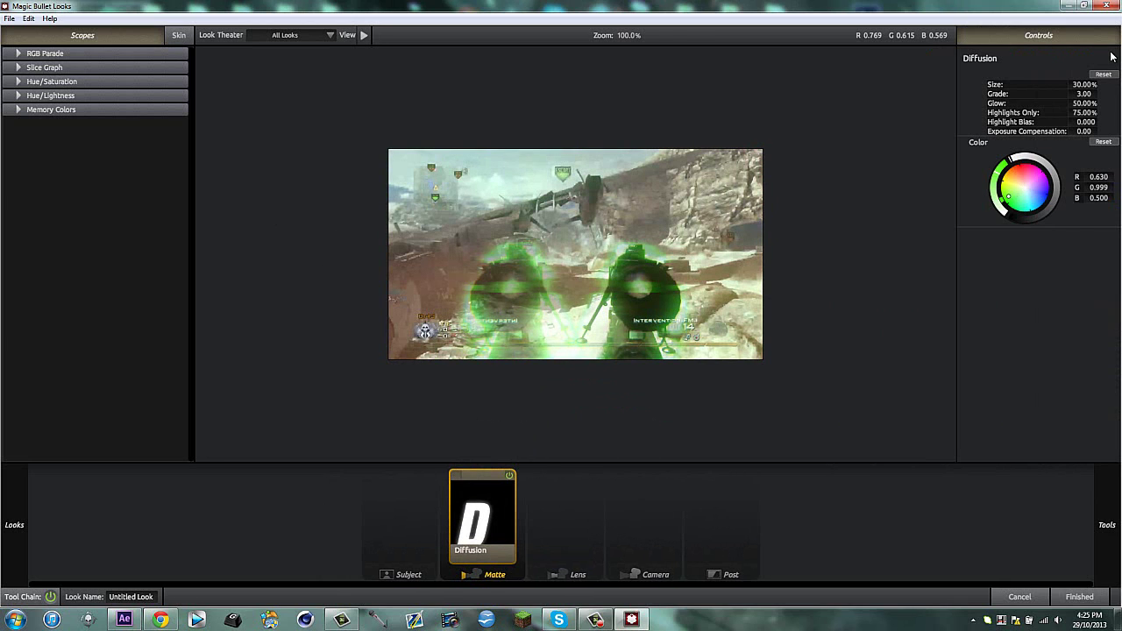
mouse_move(1076, 85)
left_mouse_down()
mouse_move(1064, 83)
mouse_move(1073, 77)
left_mouse_up()
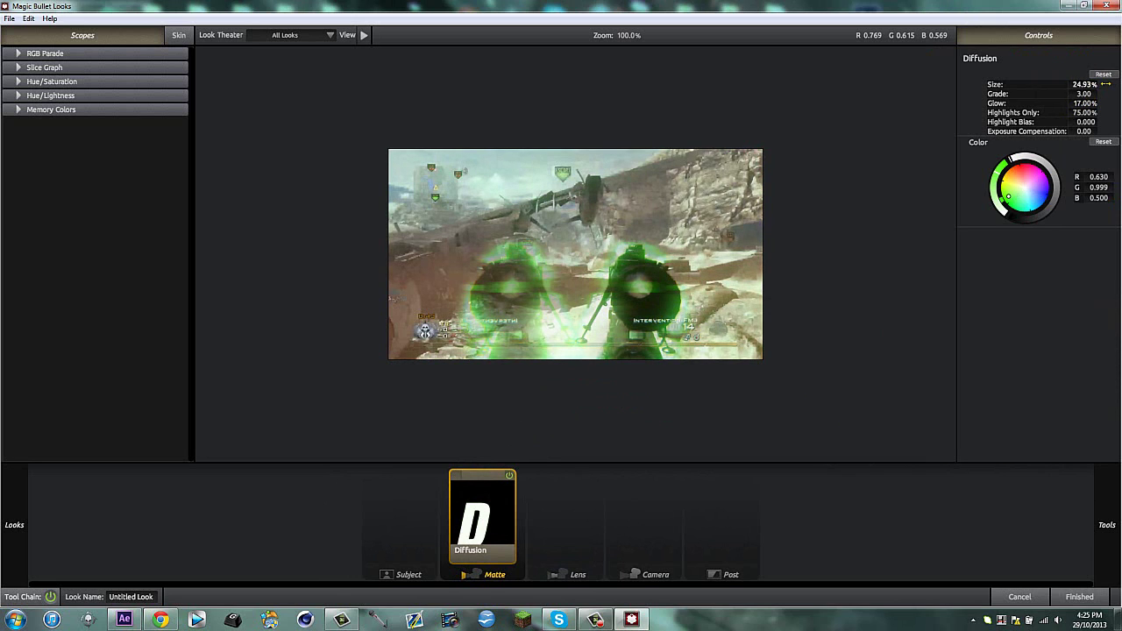
Add a Chromatic Aberration lens tool to the look and set Red/Cyan and Blue/Yellow to 1.
mouse_move(1109, 568)
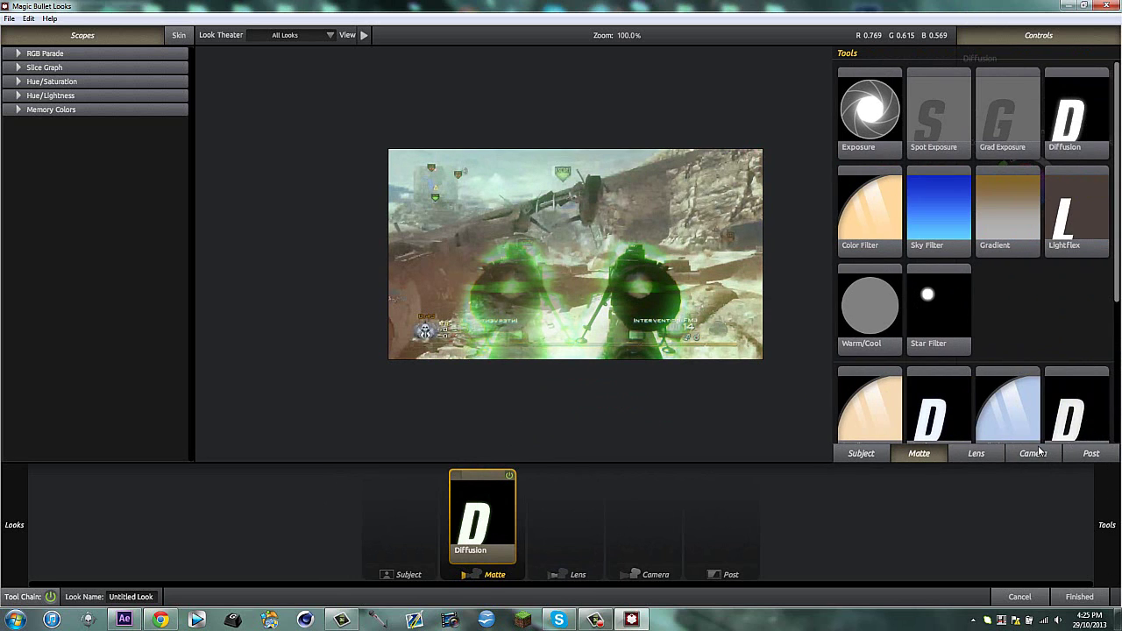
left_click(1033, 454)
left_click(979, 455)
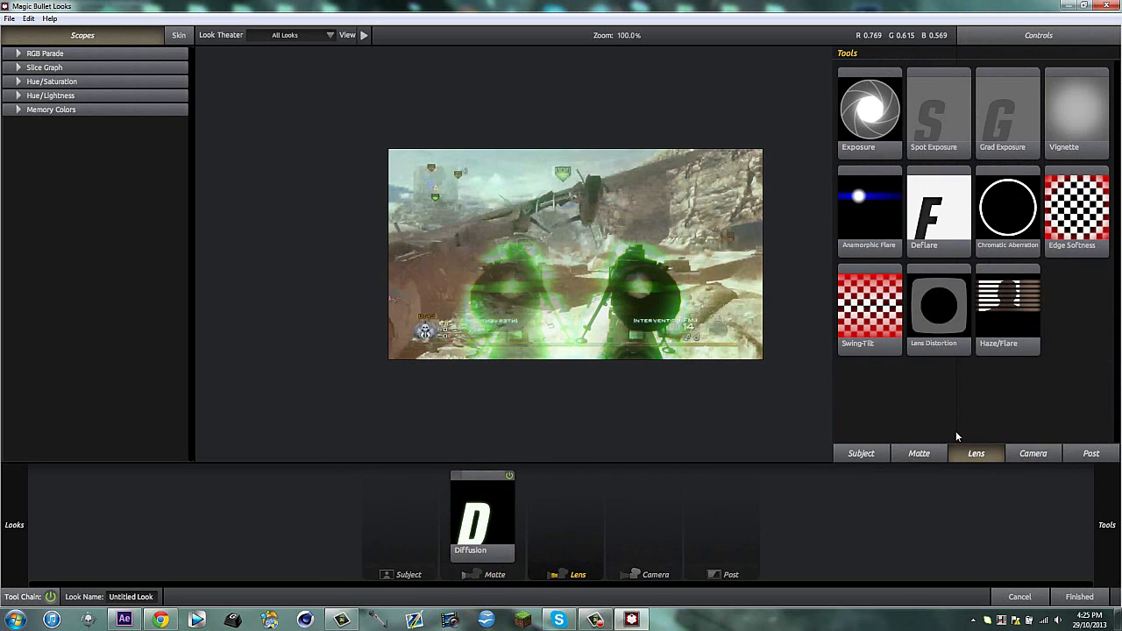
left_click_drag(1011, 223, 566, 513)
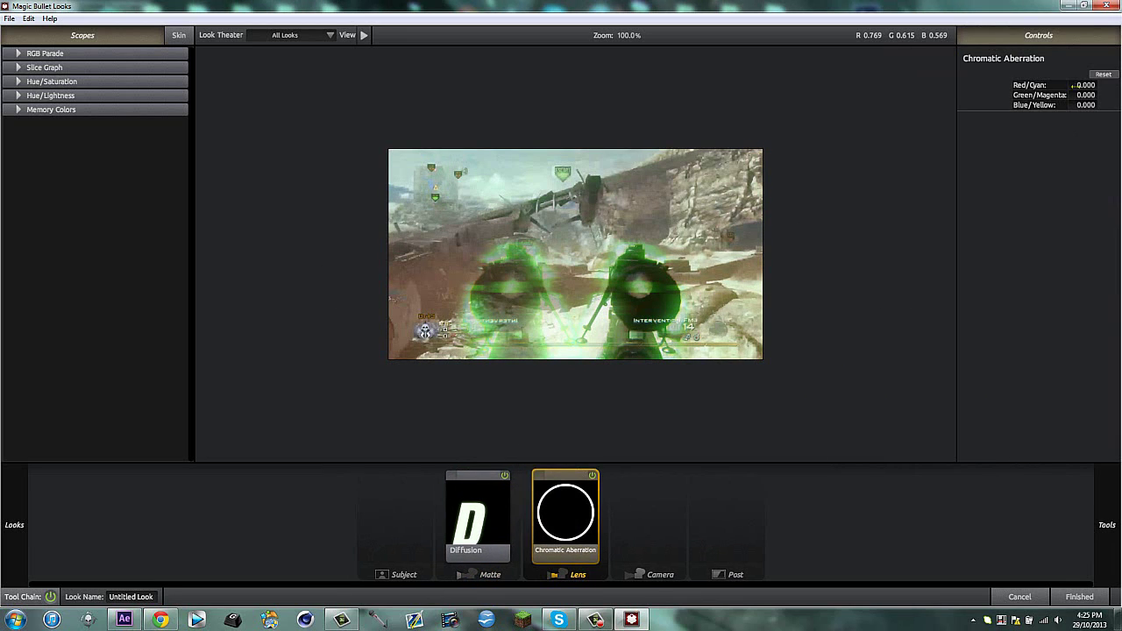
left_click(1083, 85)
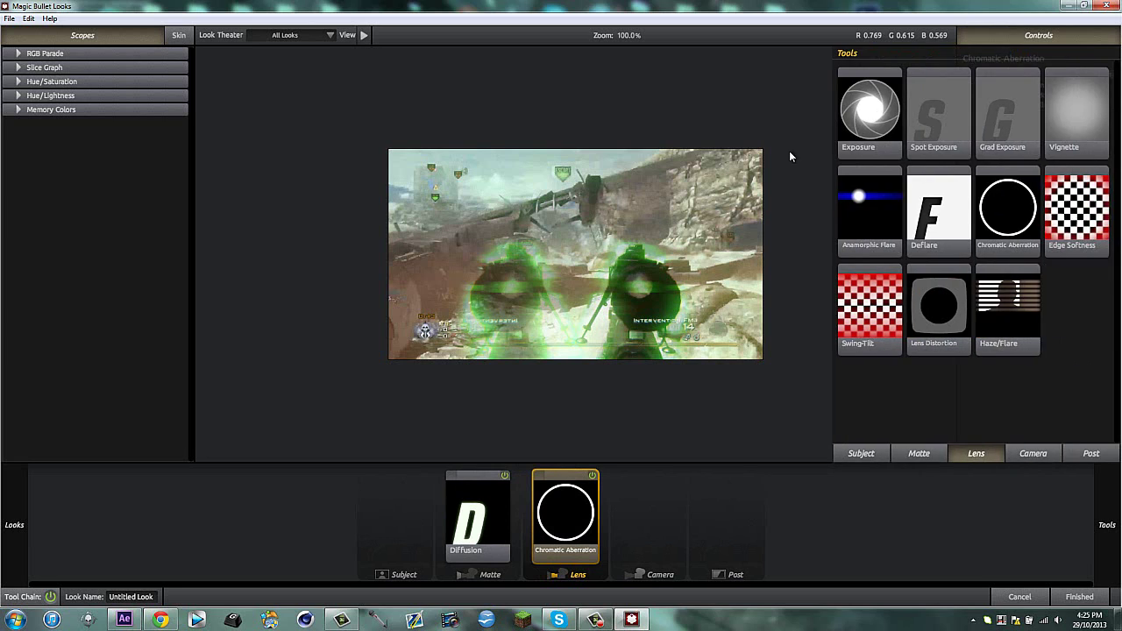
left_click_drag(1074, 83, 1120, 82)
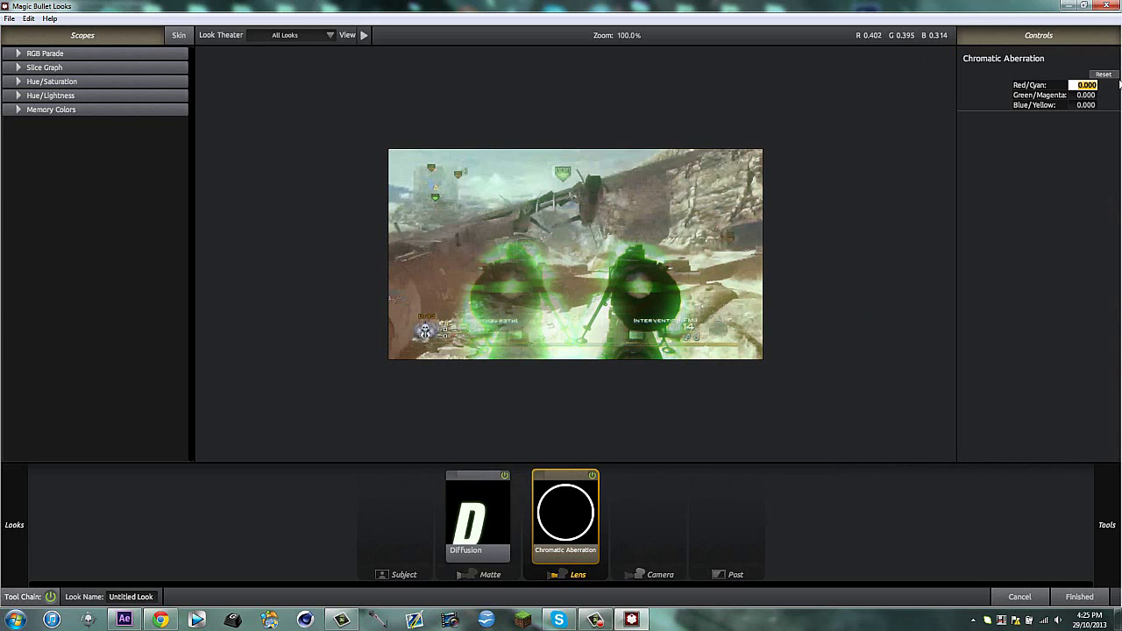
type("1")
left_click(1086, 104)
type("1")
key("Return")
Add a Vignette lens tool to the look, set its Radius to 1.456 and finish the look.
mouse_move(1109, 491)
left_click(1034, 454)
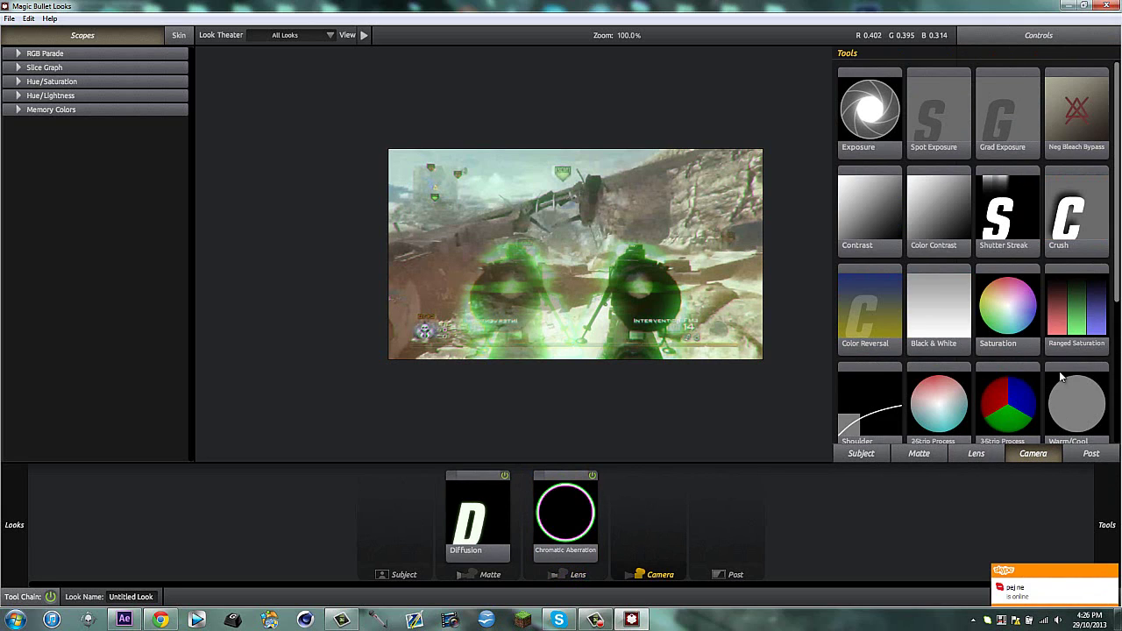
left_click(1110, 455)
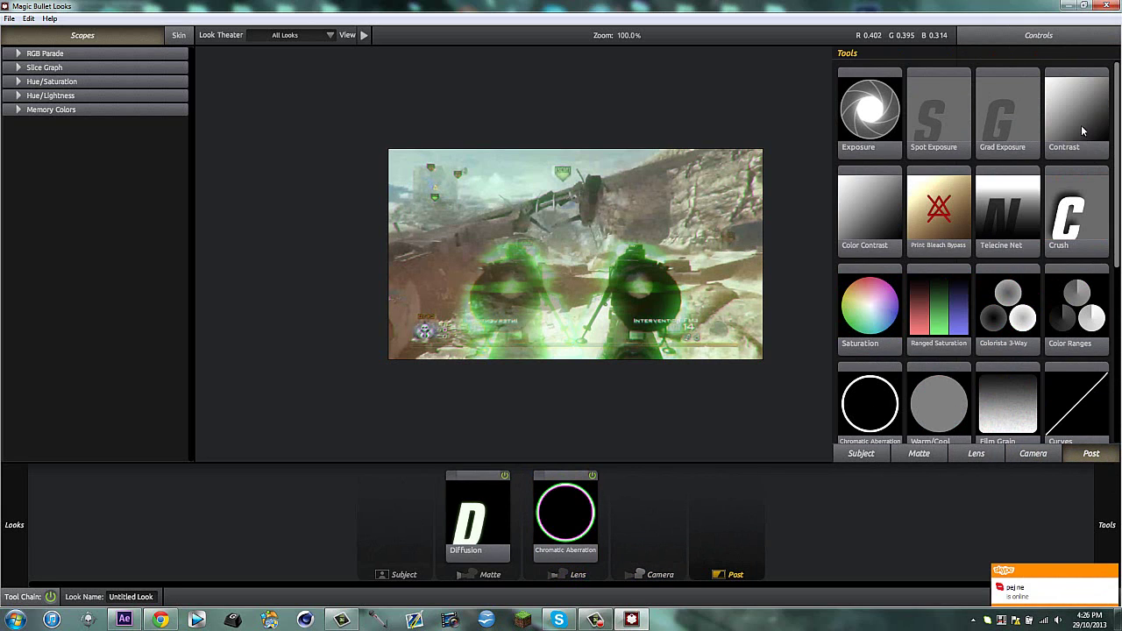
scroll(1017, 283, "down", 1)
scroll(968, 370, "up", 1)
left_click(1023, 454)
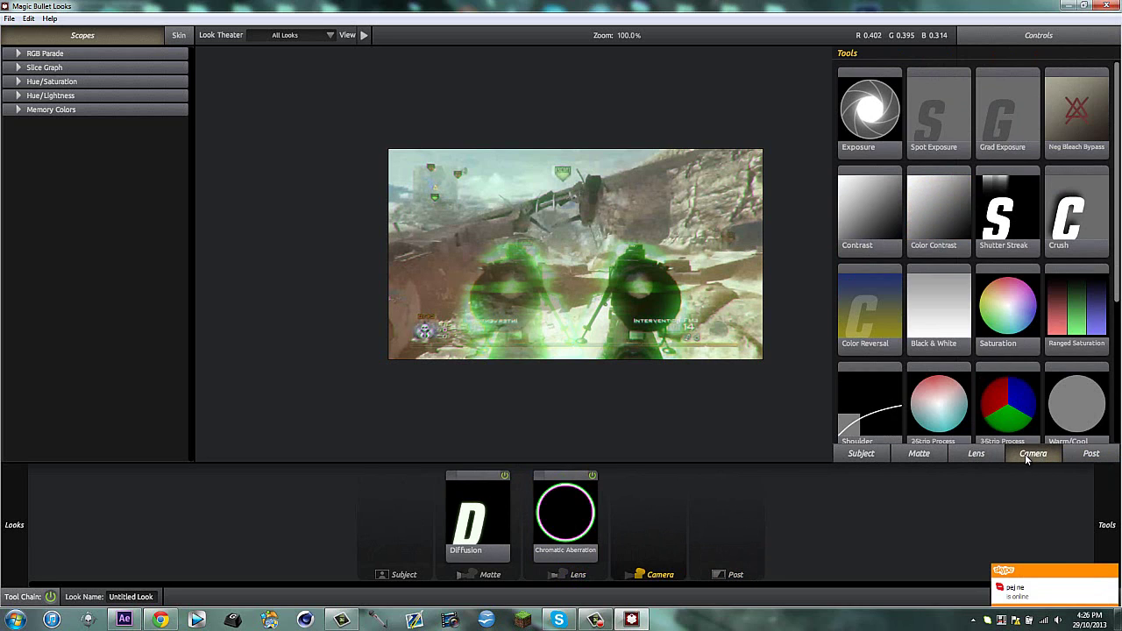
left_click(994, 453)
left_click_drag(1059, 145, 649, 487)
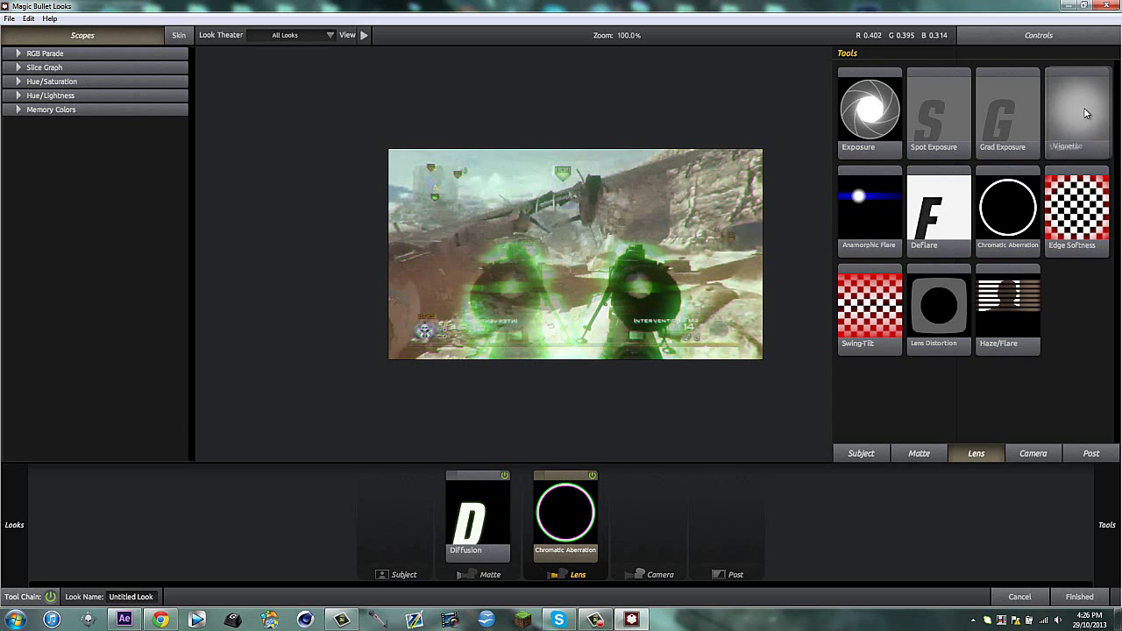
left_click_drag(1086, 112, 605, 513)
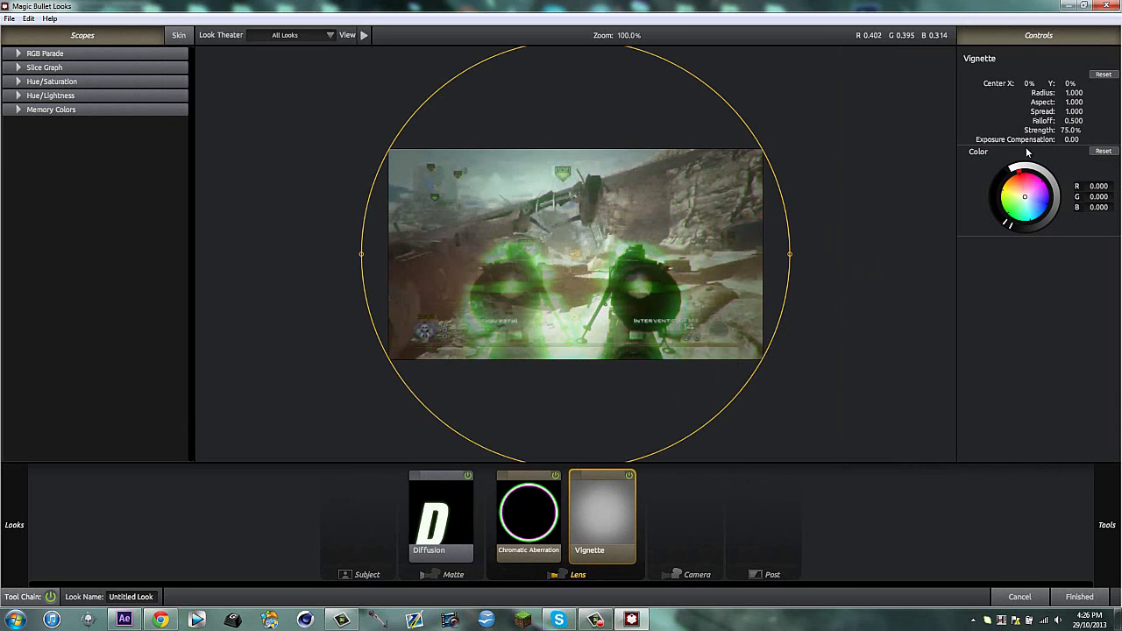
left_click_drag(1073, 92, 1096, 92)
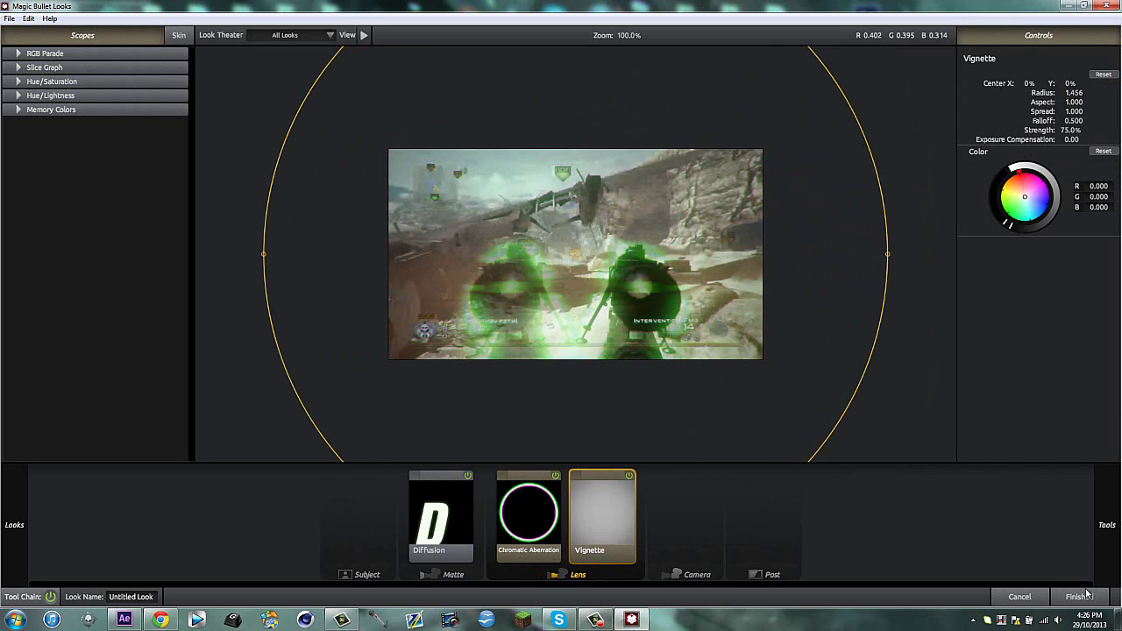
left_click(1084, 596)
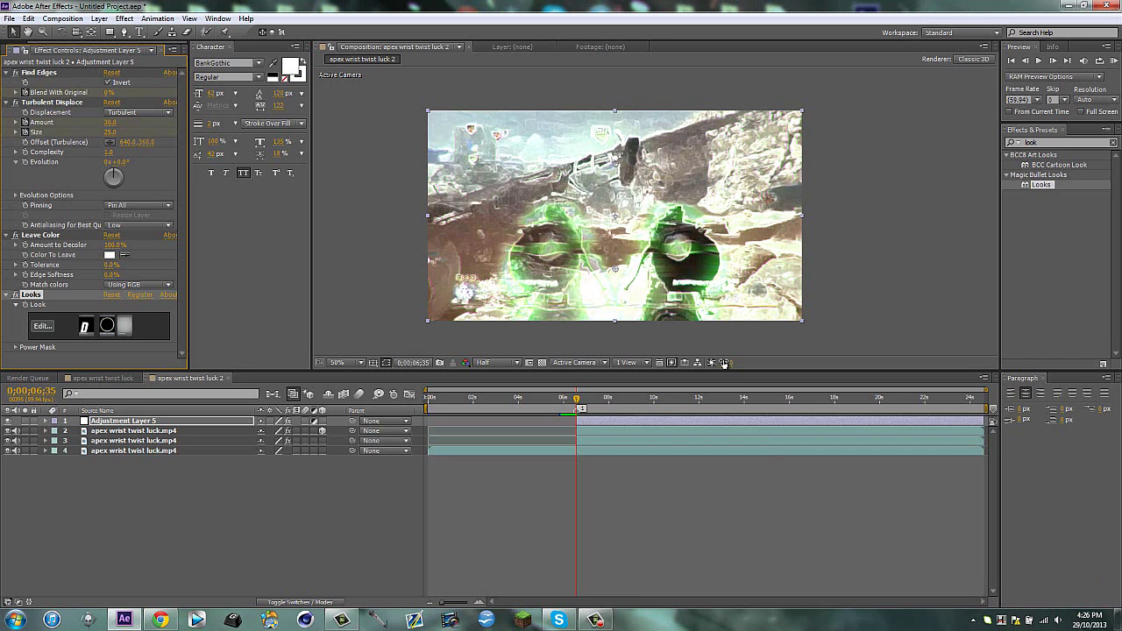
Create a new adjustment layer starting at 0;00;06;35 and apply CC Lens to it with Size 200.
left_click(232, 548)
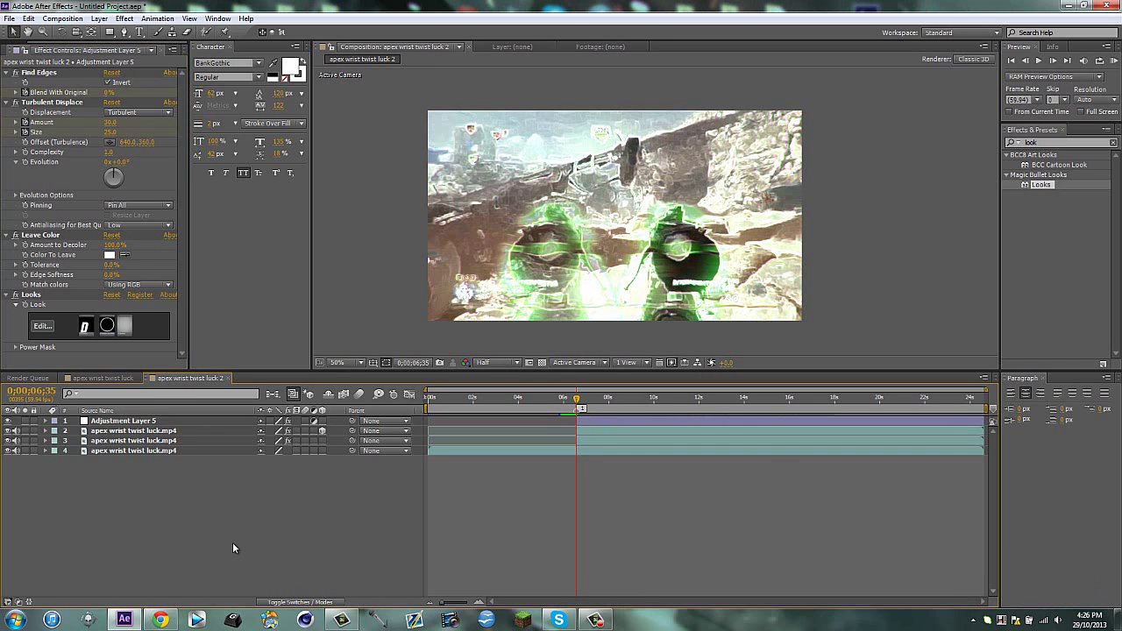
key("ctrl+alt+y")
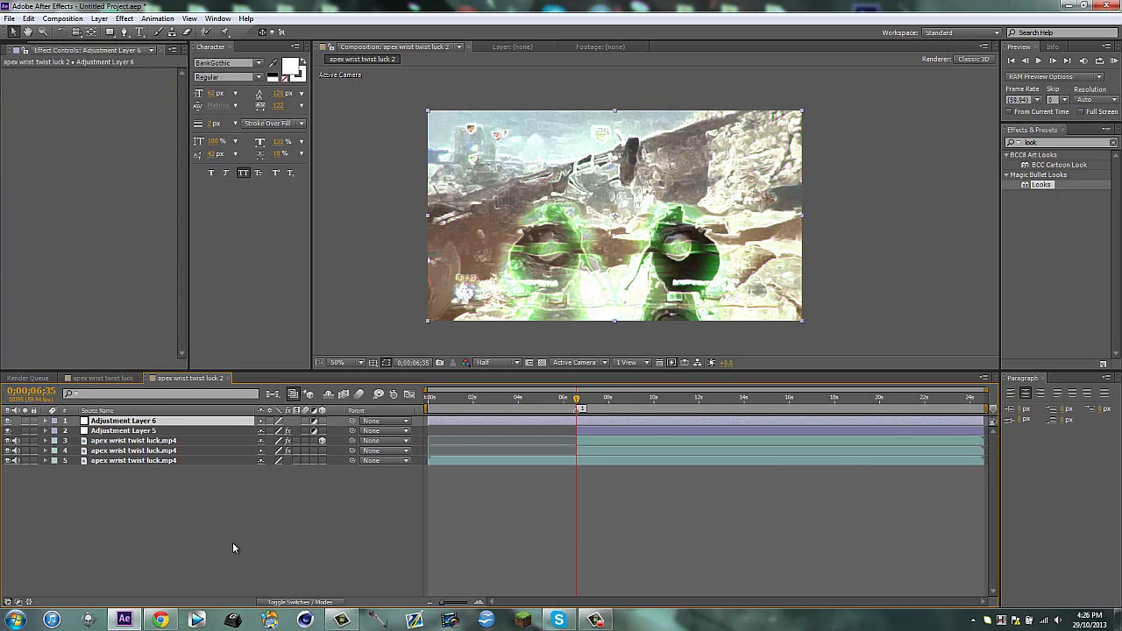
left_click_drag(1040, 143, 906, 148)
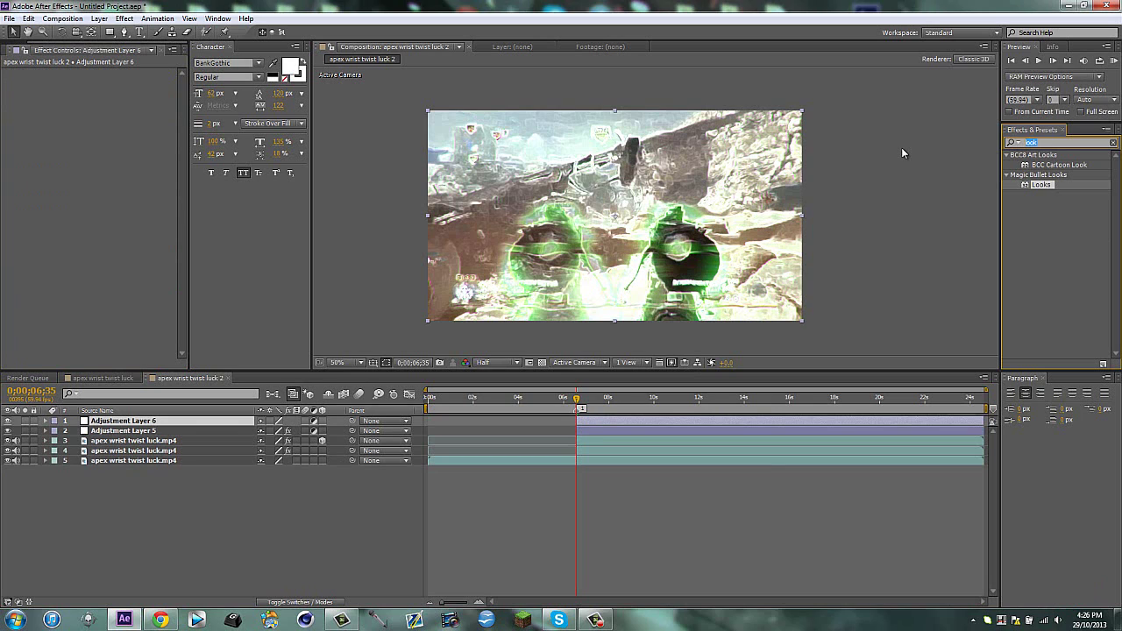
type("cc le")
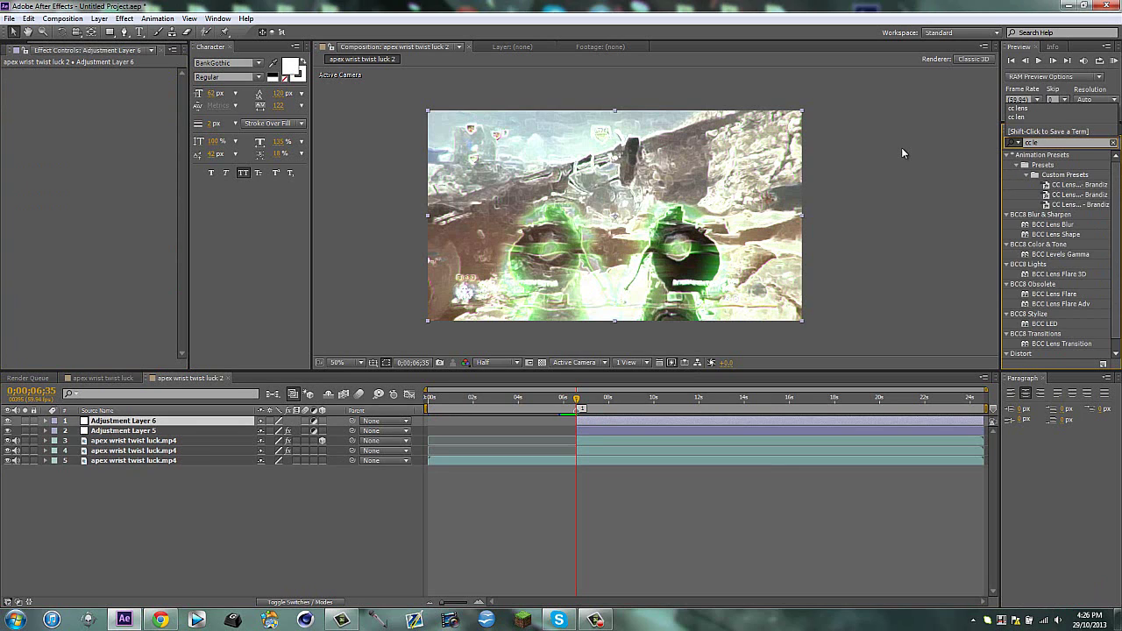
key("BackSpace")
key("BackSpace")
type("ens")
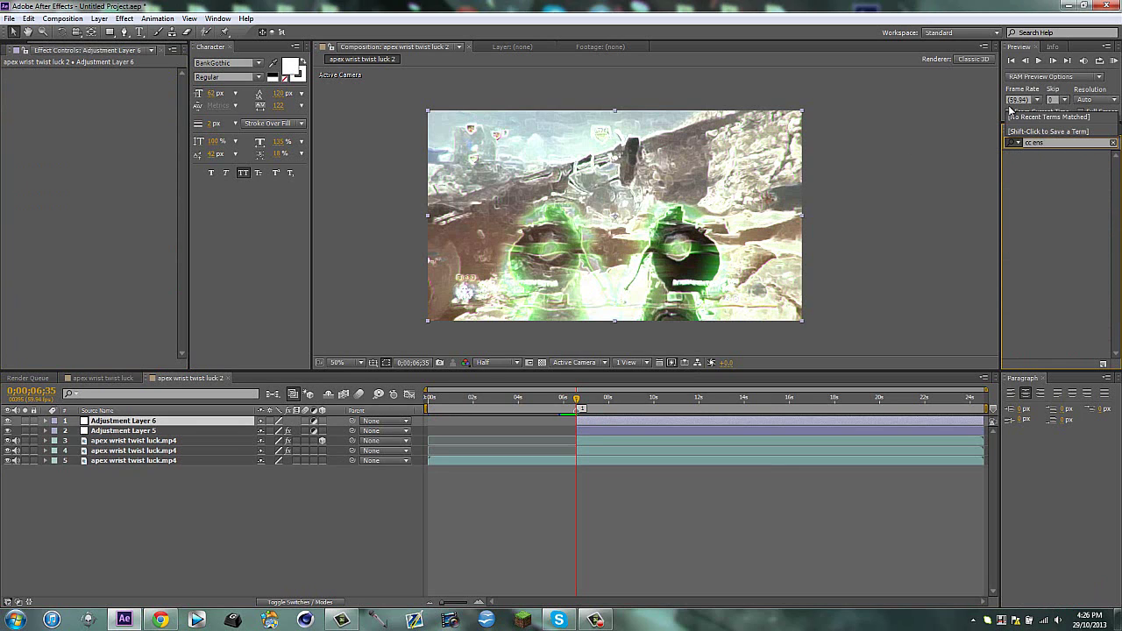
key("BackSpace")
key("BackSpace")
key("BackSpace")
type("lens")
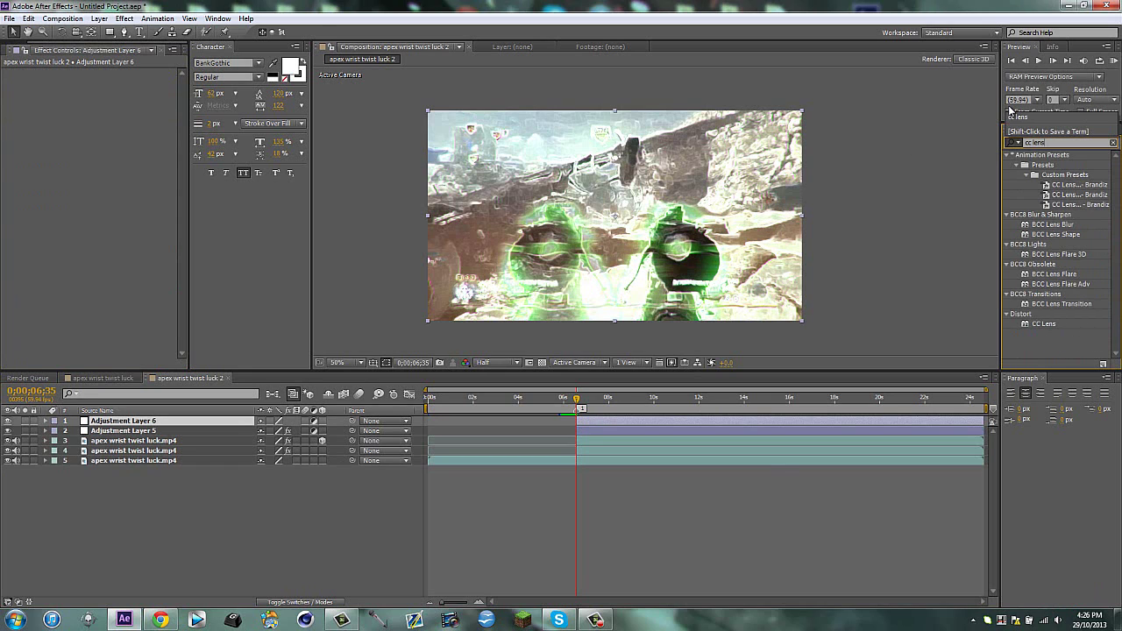
double_click(1044, 324)
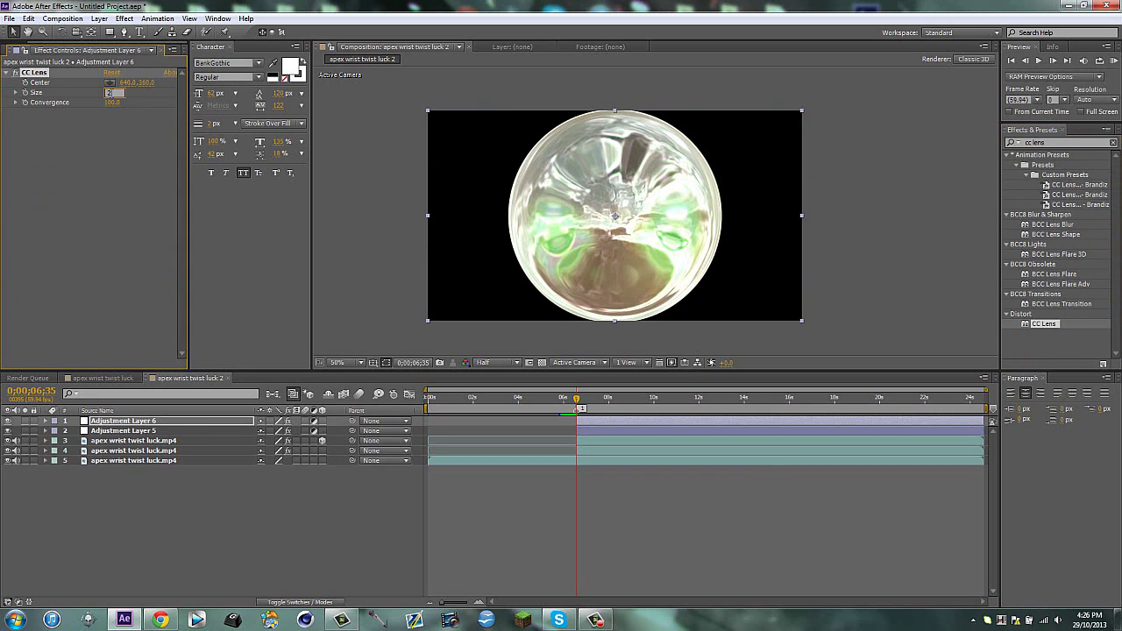
type("0")
key("Return")
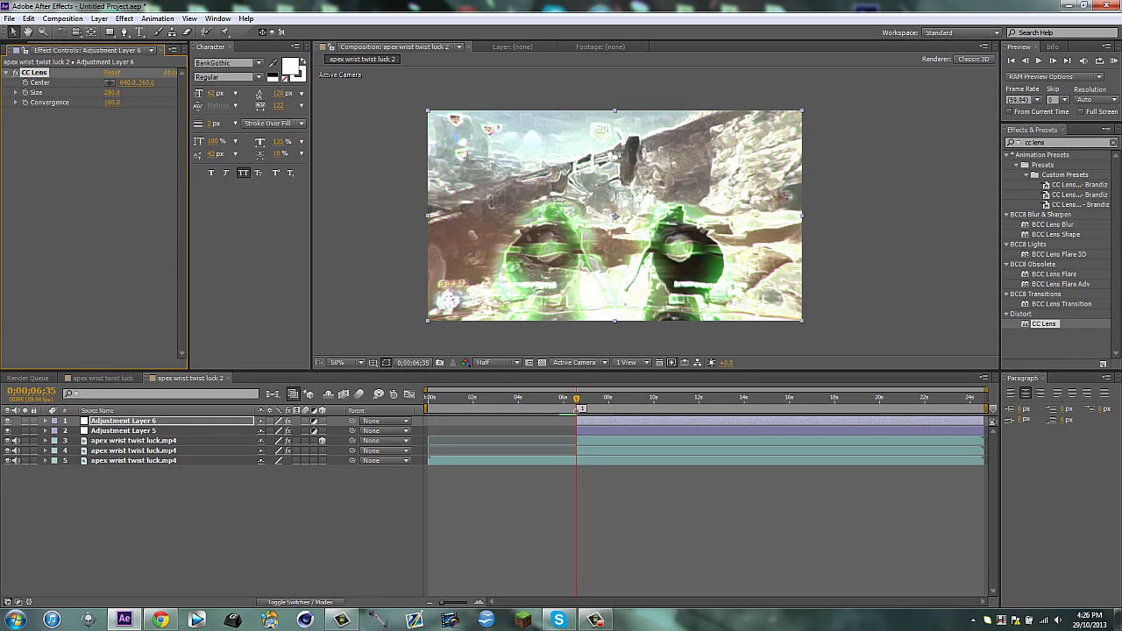
Apply Optics Compensation to Adjustment Layer 6 with a Field Of View of 65 and Reverse Lens Distortion on.
left_click(1060, 144)
type("op")
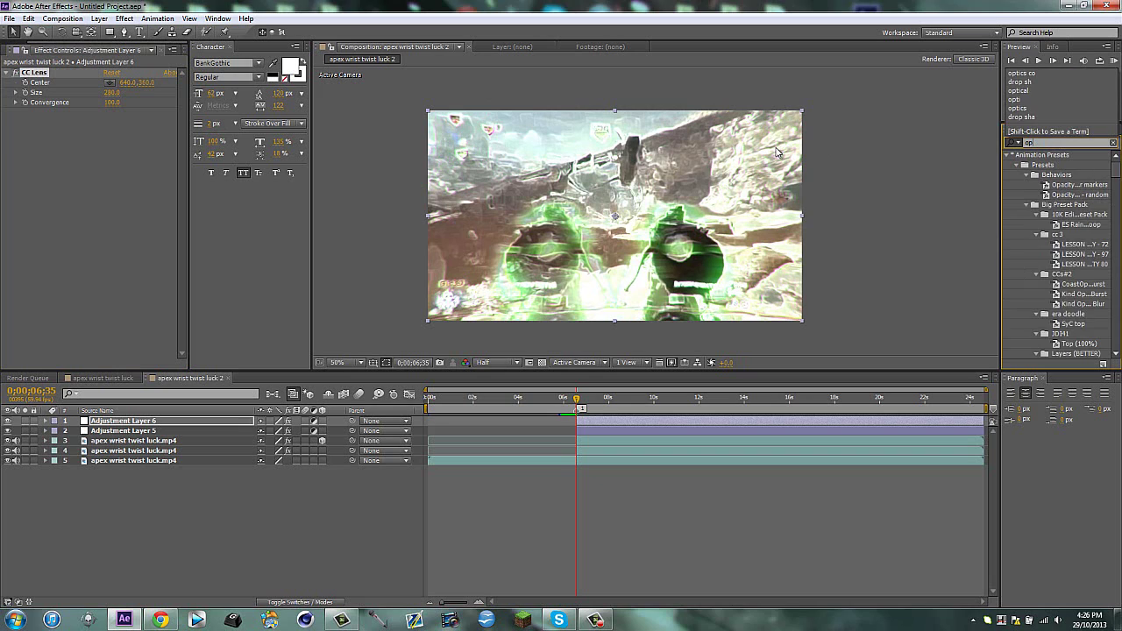
type("tics cop")
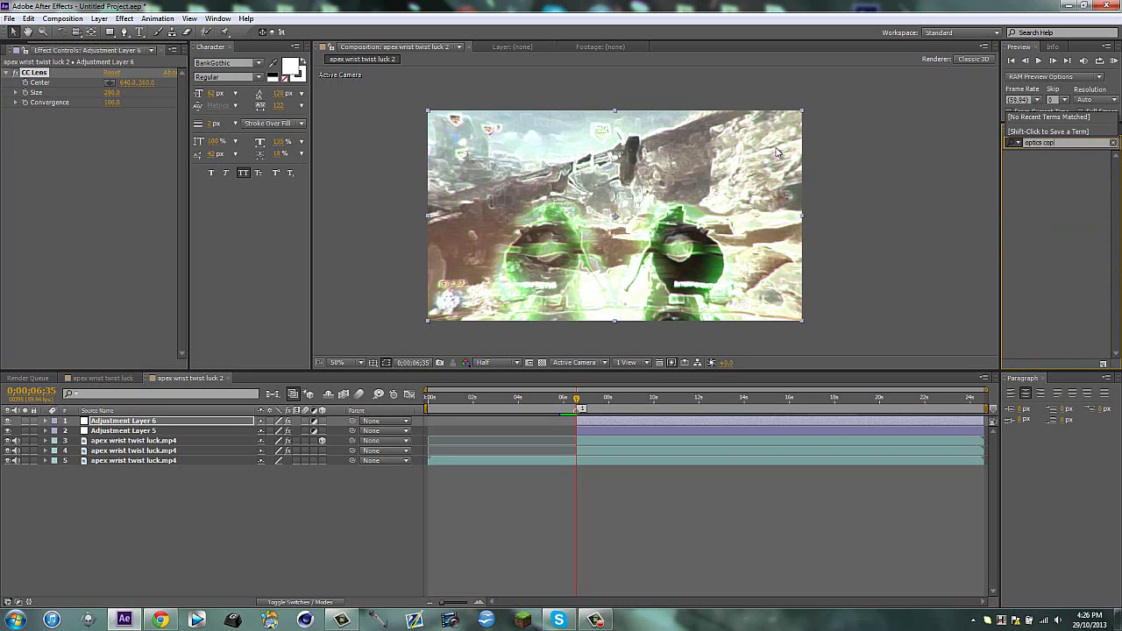
key("BackSpace")
type("m")
left_click_drag(1081, 237, 104, 123)
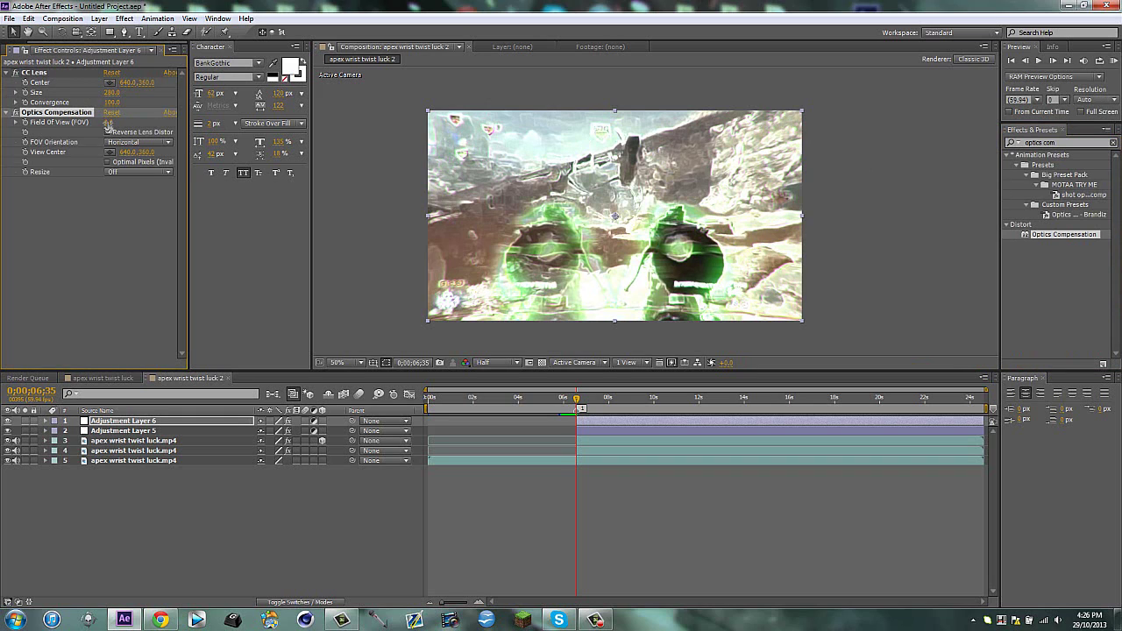
left_click(107, 132)
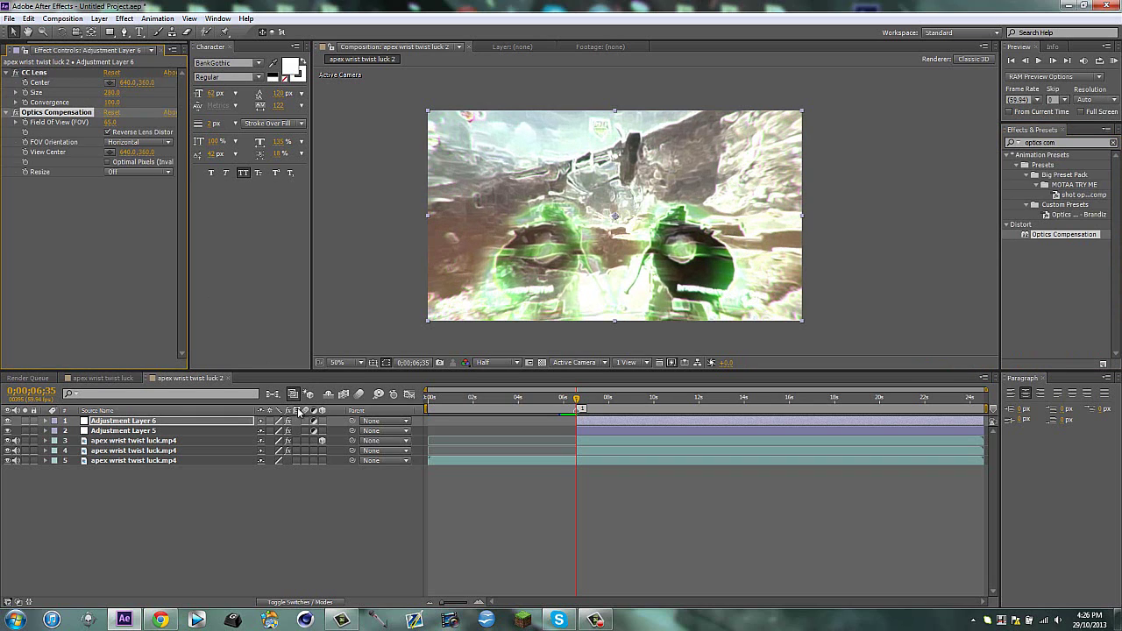
Create another adjustment layer starting at 0;00;06;35 and apply the Twitch small preset to it.
left_click(279, 498)
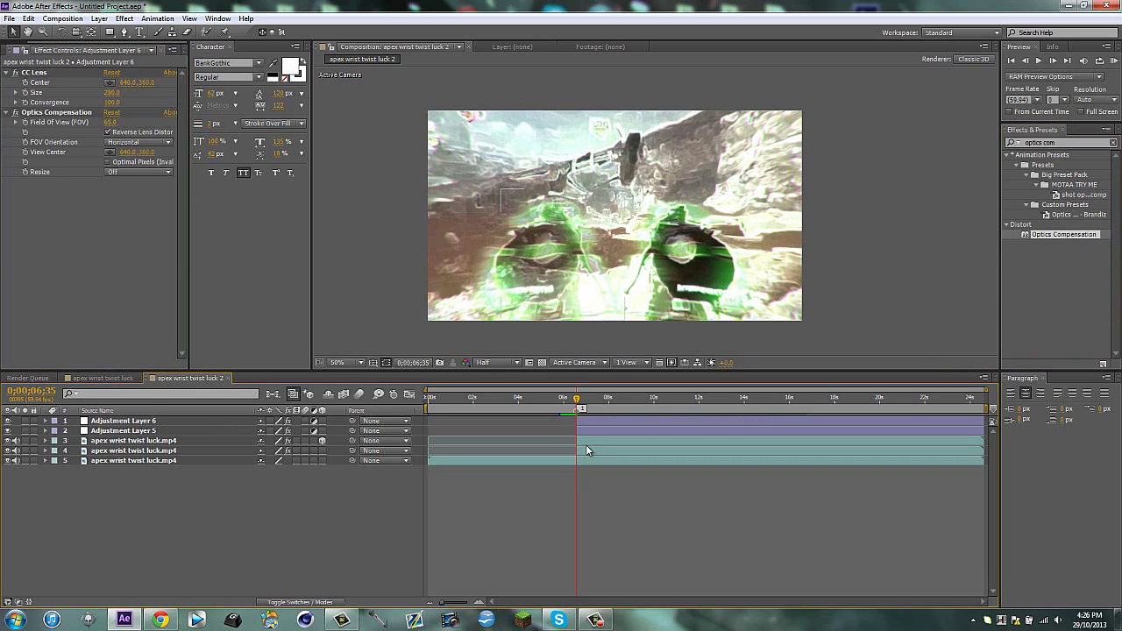
key("ctrl+alt+y")
key("alt+[")
left_click(1069, 142)
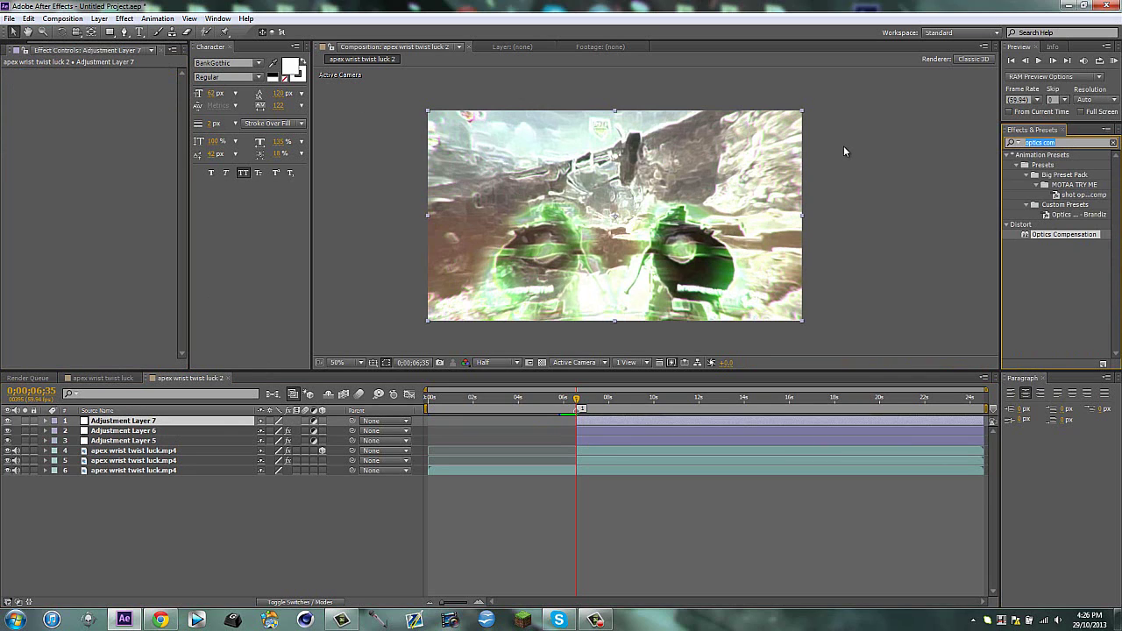
type("twitch")
scroll(1085, 342, "down", 3)
scroll(1085, 311, "down", 5)
left_click(1088, 304)
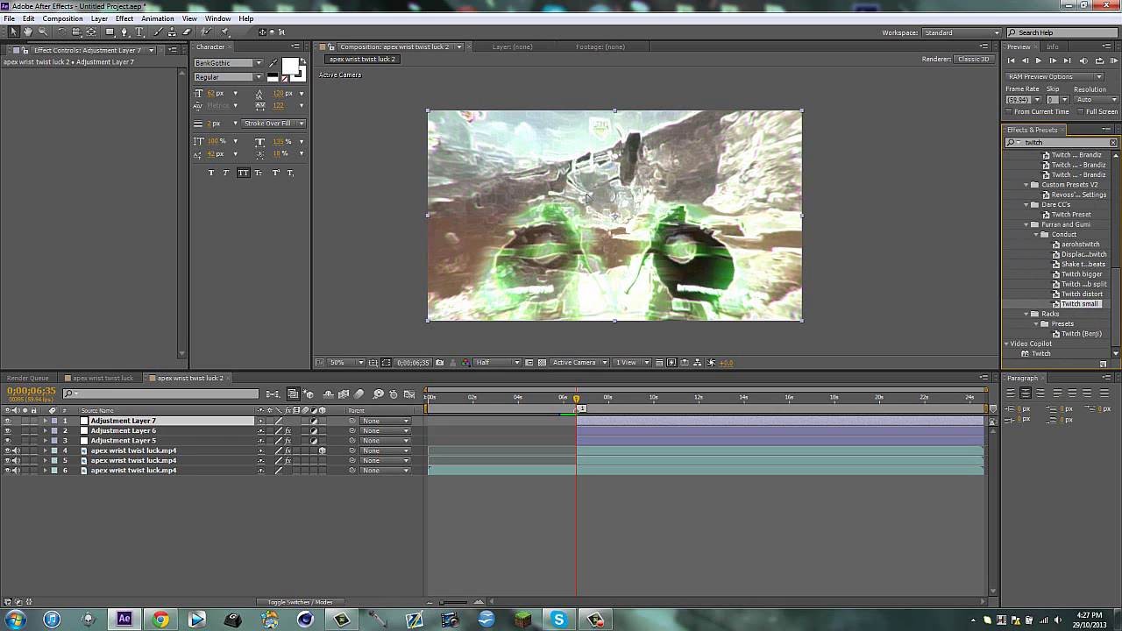
double_click(1074, 305)
Apply the Transform effect to Adjustment Layer 7 and keyframe its Scale at 115.
left_click(1114, 143)
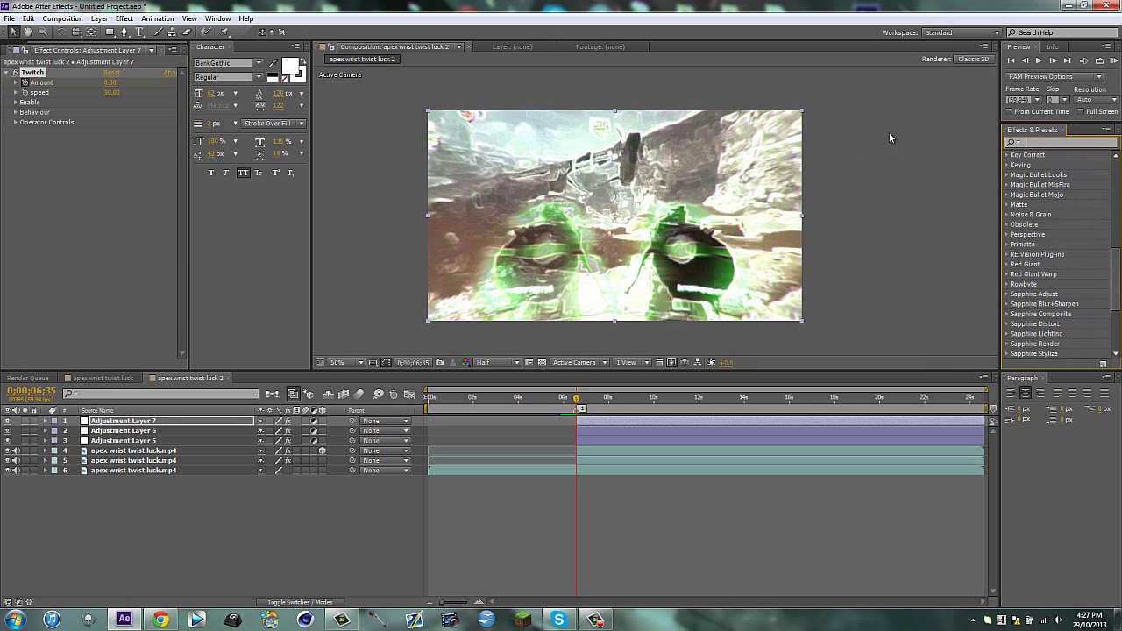
type("trans")
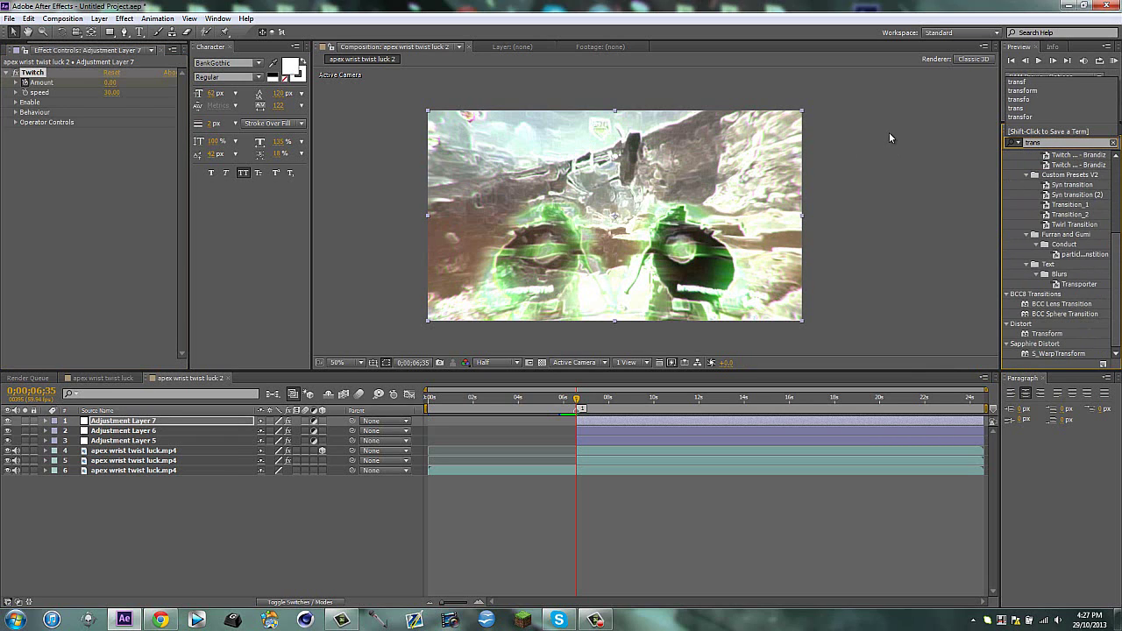
type("form")
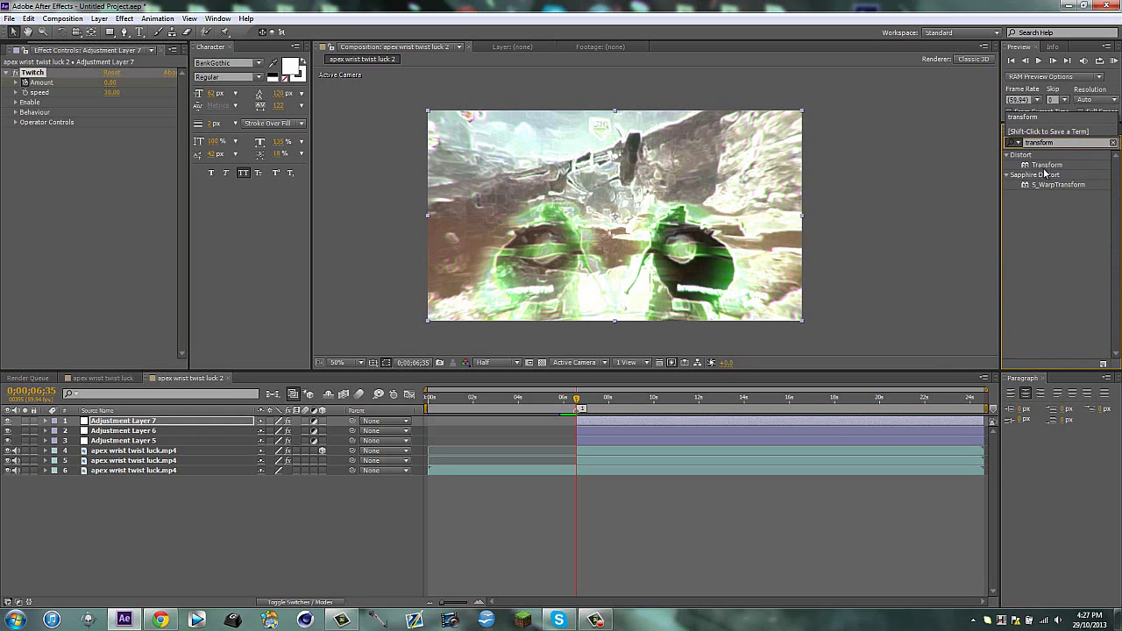
left_click_drag(1044, 165, 102, 143)
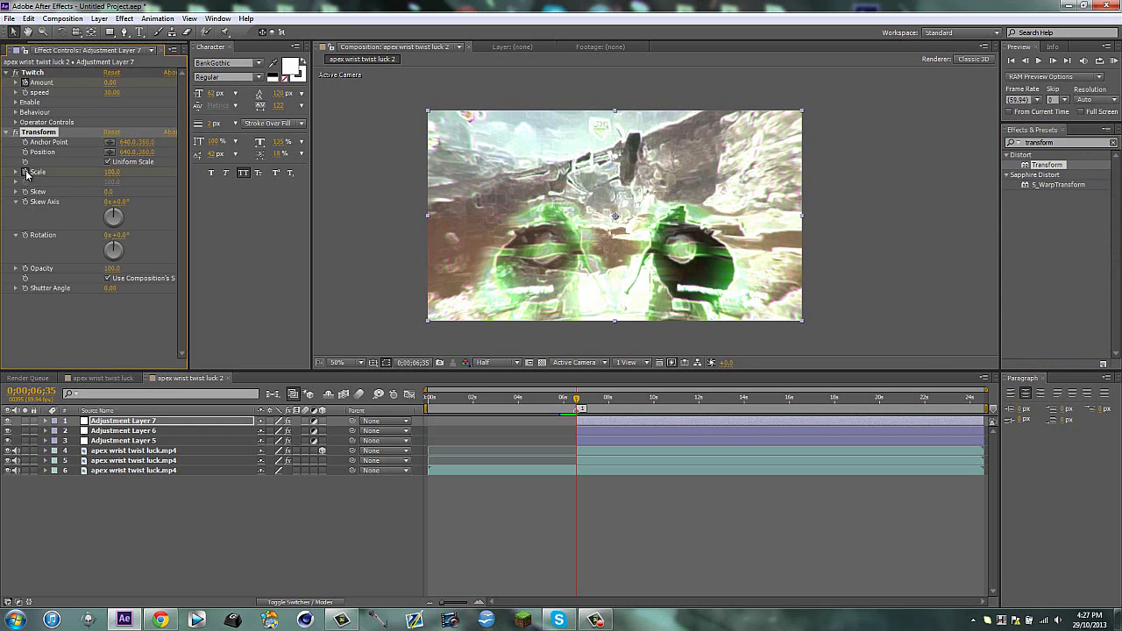
left_click(113, 172)
key("Return")
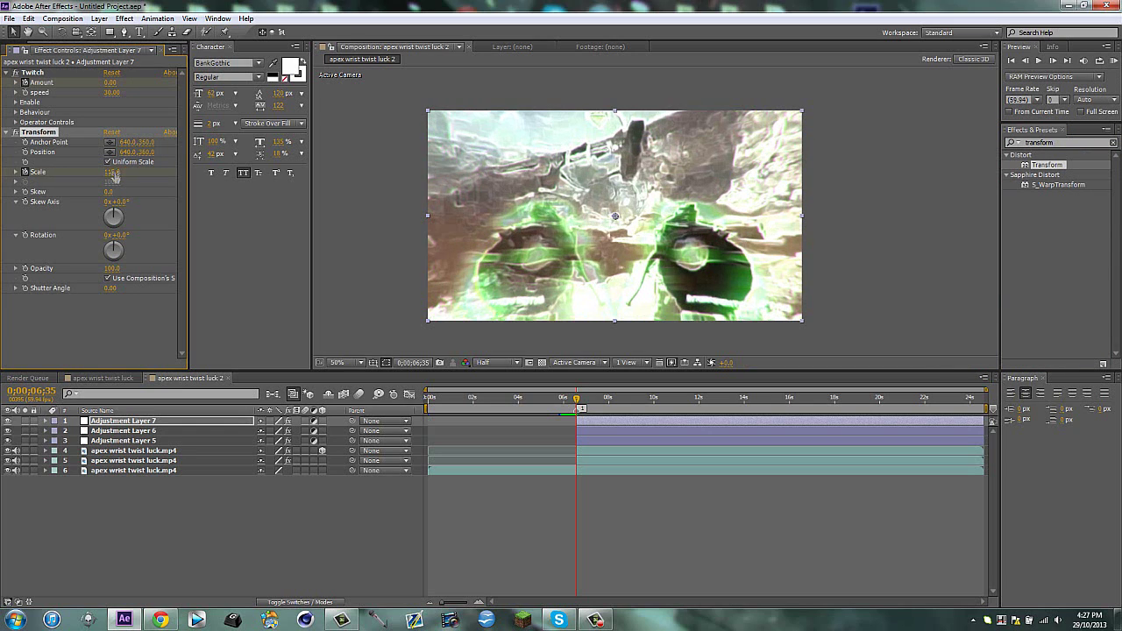
Enable keyframing for CC Lens Size and Optics Compensation Field Of View on Adjustment Layer 6 at 0;00;06;35.
key("u")
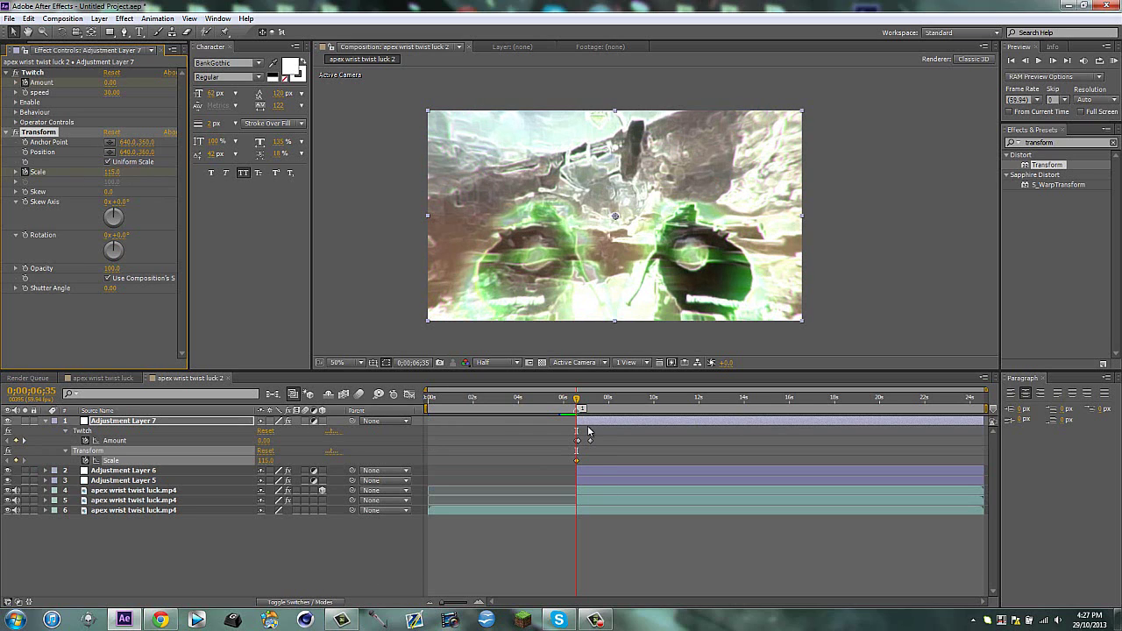
left_click(596, 470)
left_click(25, 92)
left_click(25, 122)
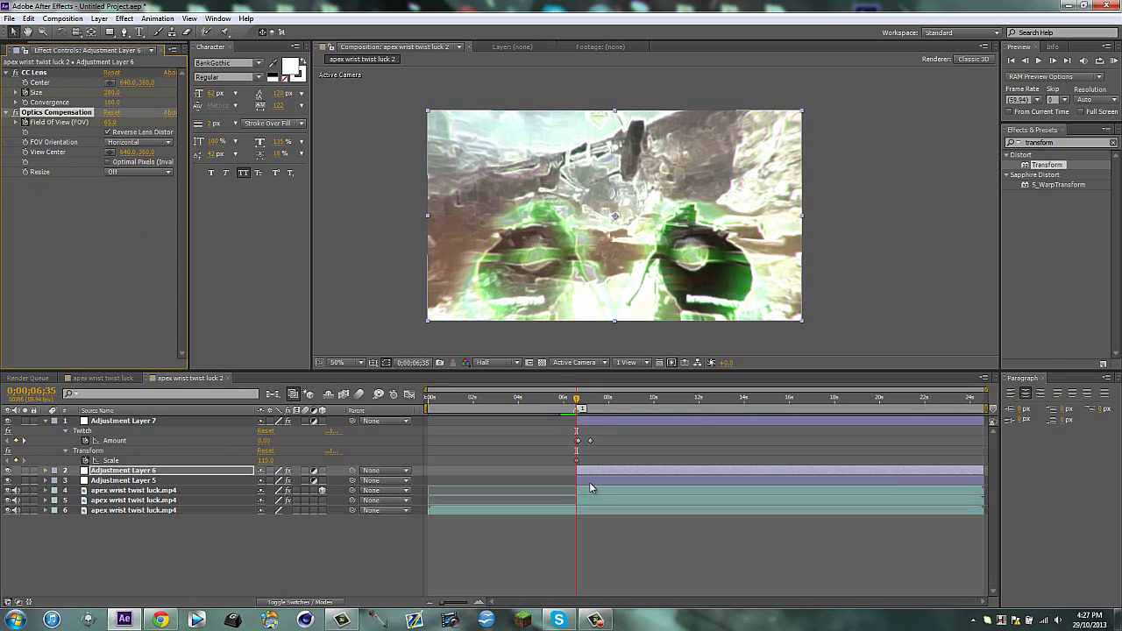
Reveal the keyframed properties of all layers in the timeline.
left_click(583, 481)
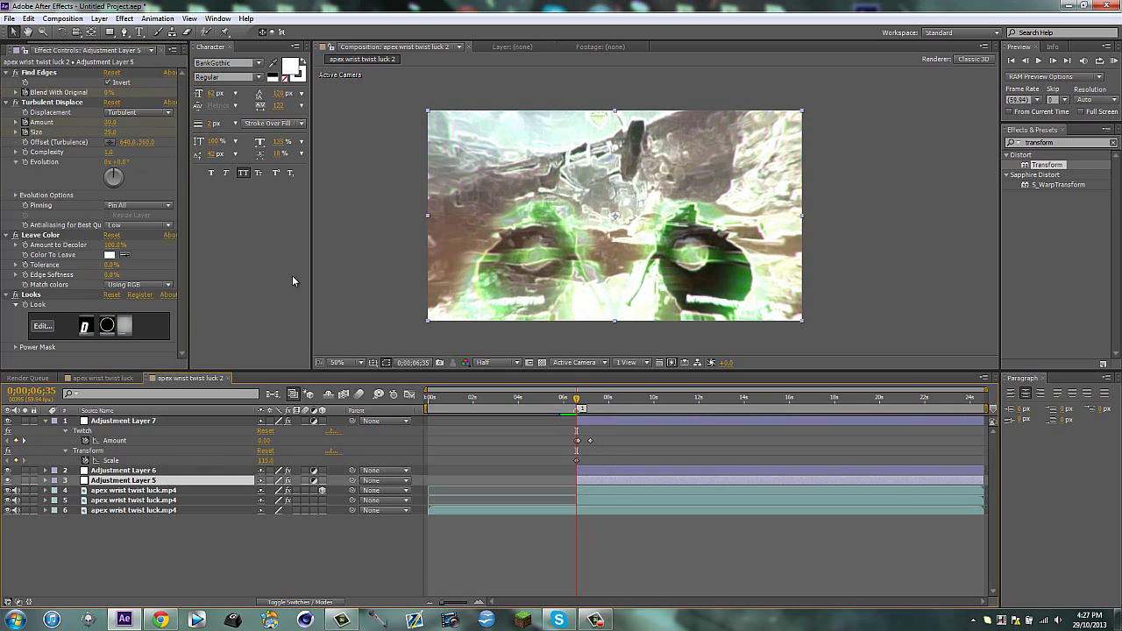
left_click(279, 547)
key("u")
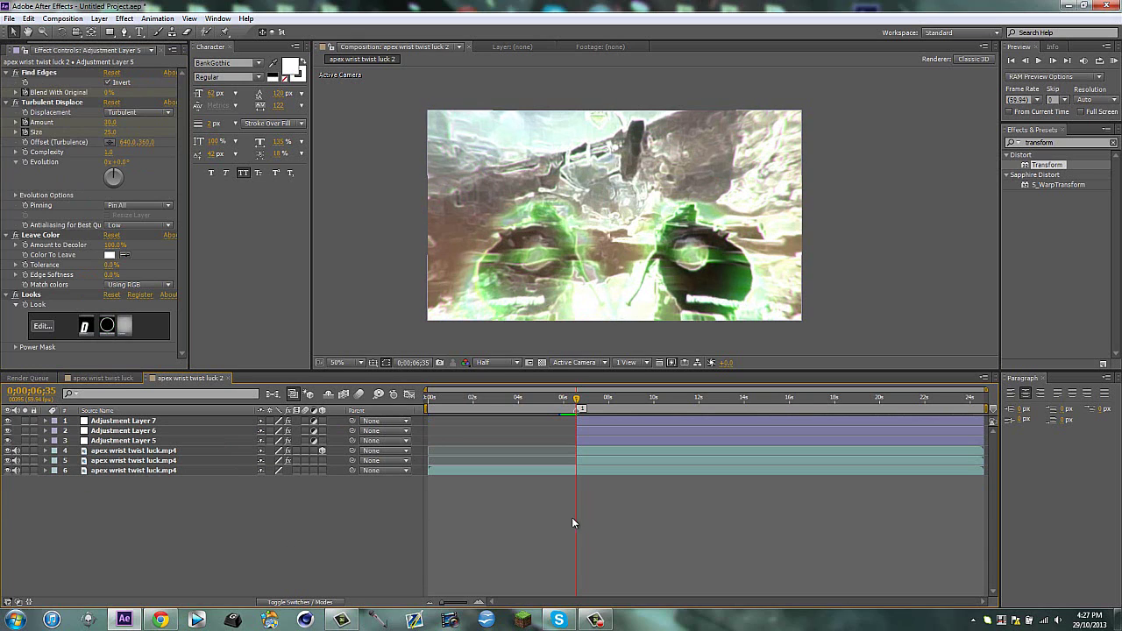
key("u")
scroll(582, 418, "down", 1)
scroll(597, 421, "up", 1)
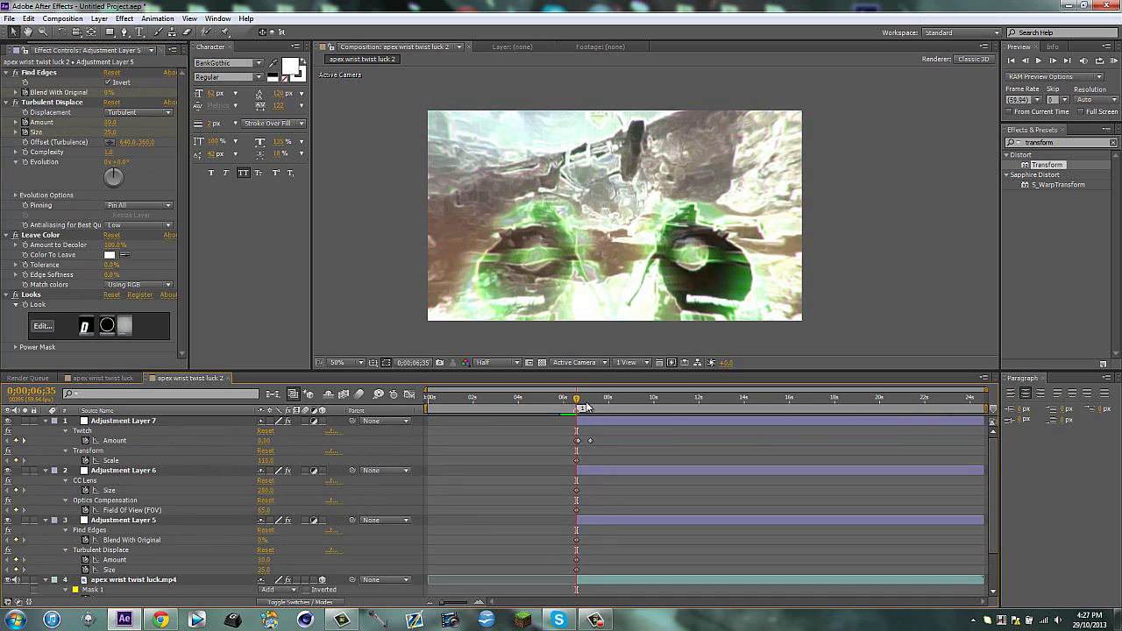
Keyframe the Transform Scale of Adjustment Layer 7 at 100 at 0;00;07;12.
left_click(589, 406)
left_click(591, 405)
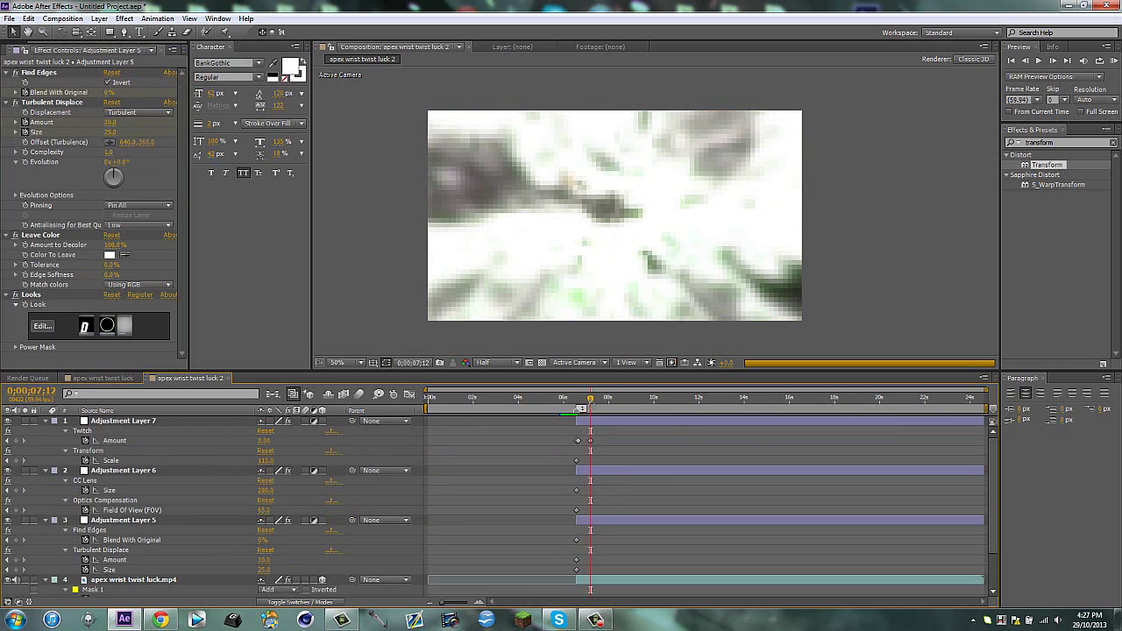
left_click(265, 460)
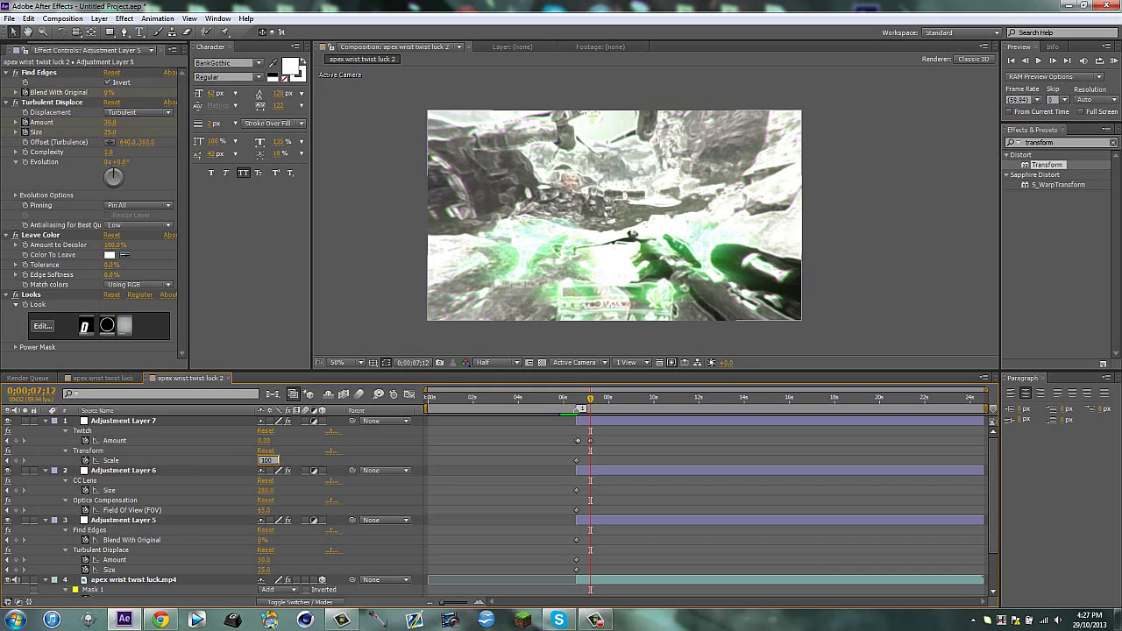
Keyframe Adjustment Layer 6's CC Lens Size at 500 and Optics Compensation Field Of View at 0 at 0;00;07;12.
left_click(266, 490)
type("500")
left_click(265, 510)
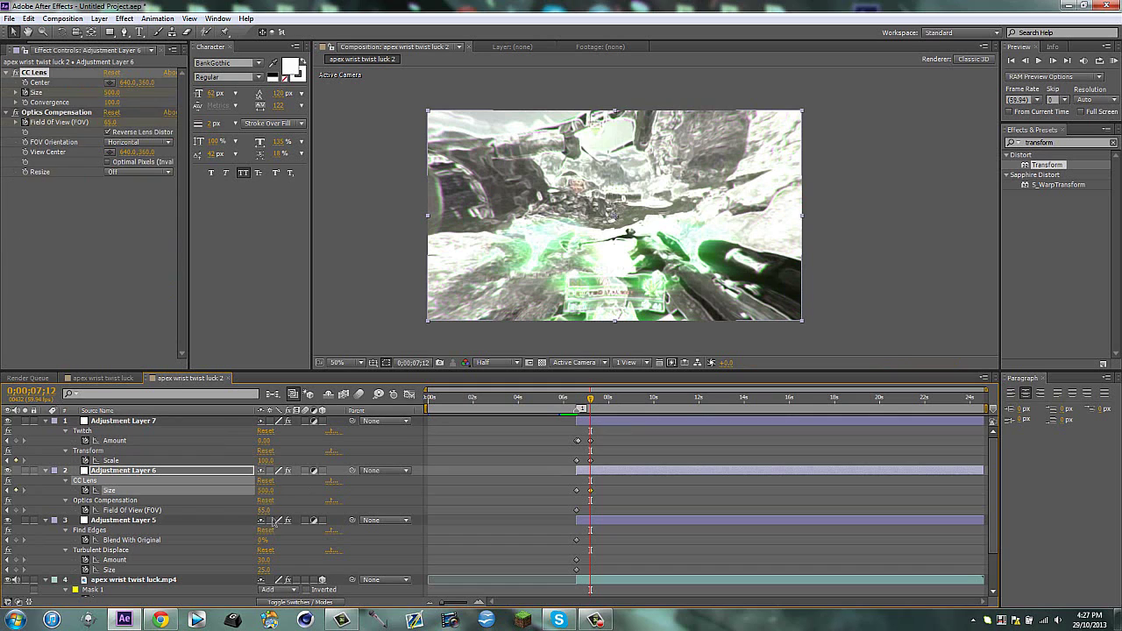
type("0")
key("Return")
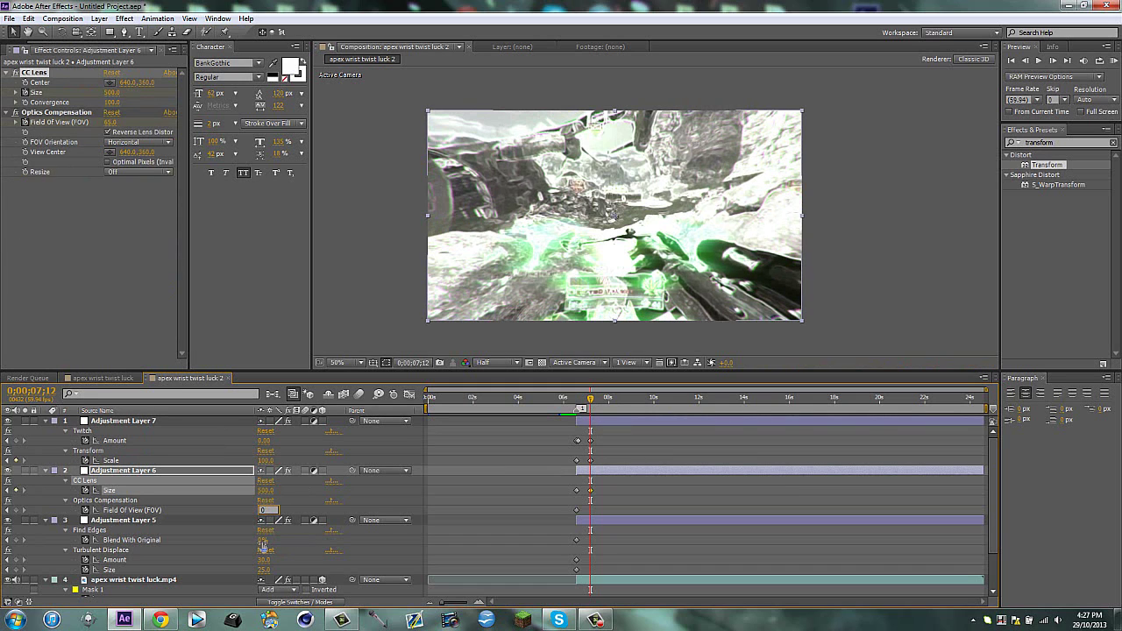
On Adjustment Layer 5 at 0;00;07;12, keyframe Find Edges Blend With Original at 100% and Turbulent Displace Amount at 0 and Size at 50.
left_click_drag(263, 540, 363, 537)
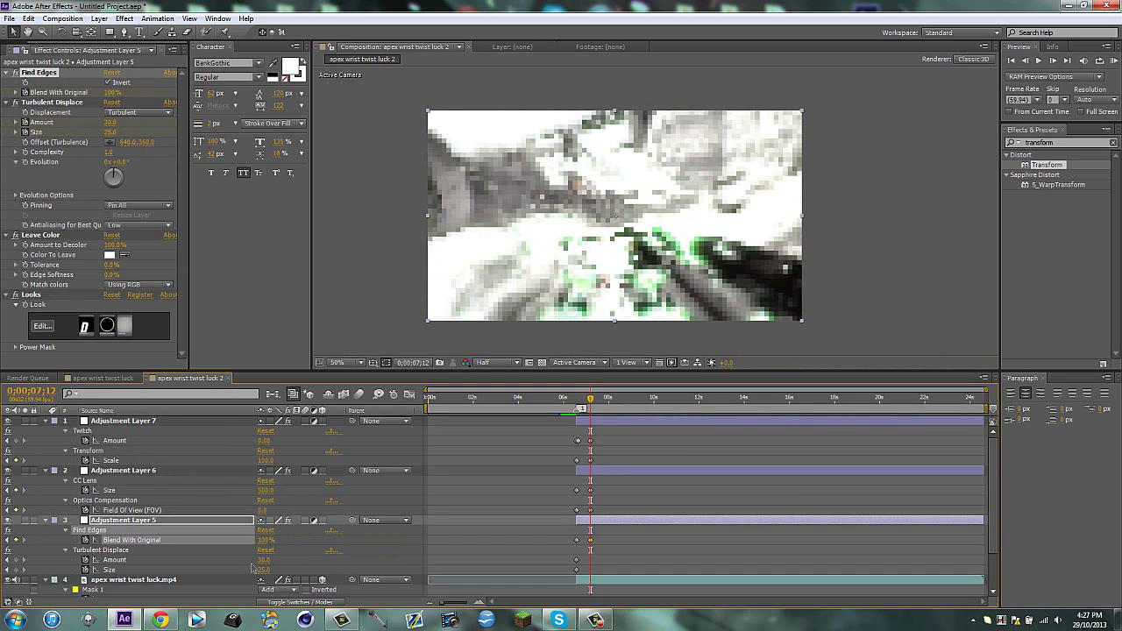
left_click(266, 561)
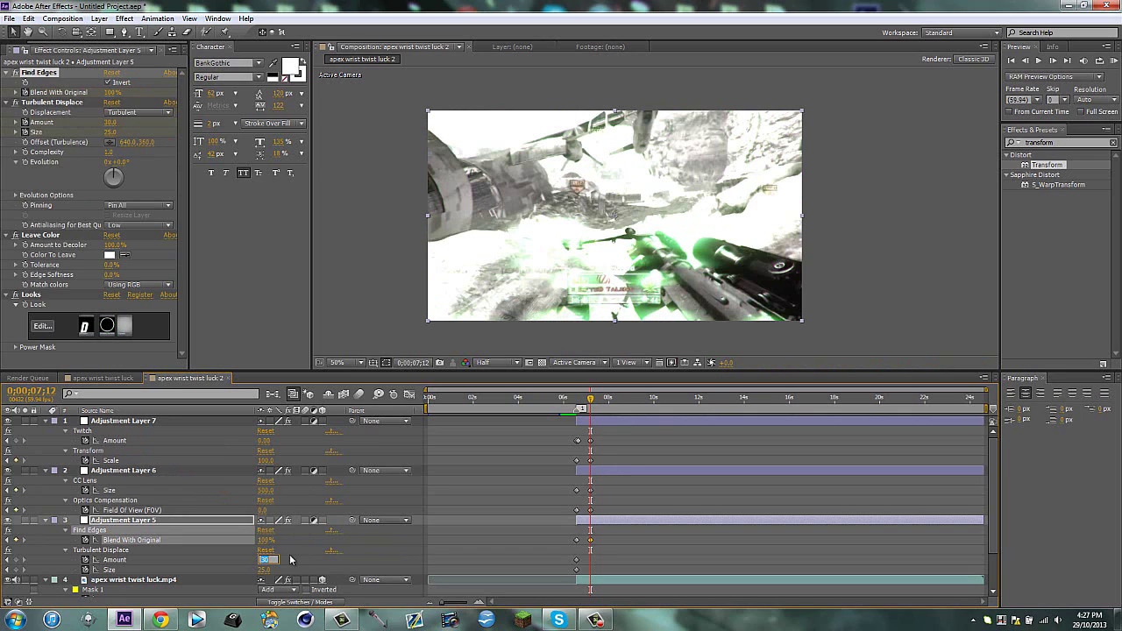
type("0")
key("Tab")
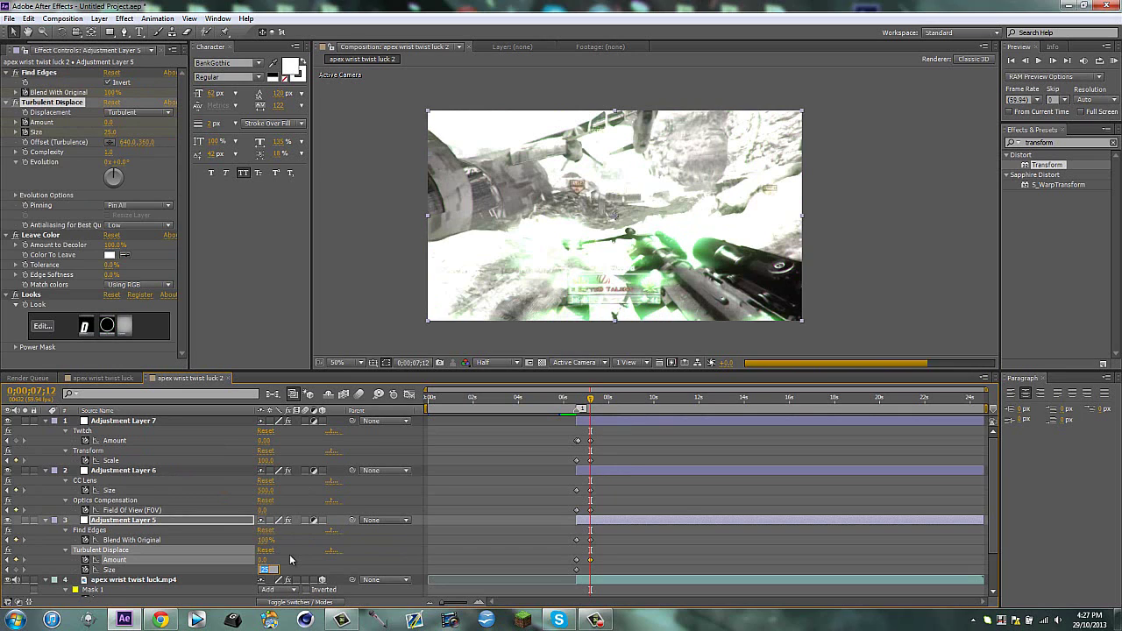
type("50")
key("Return")
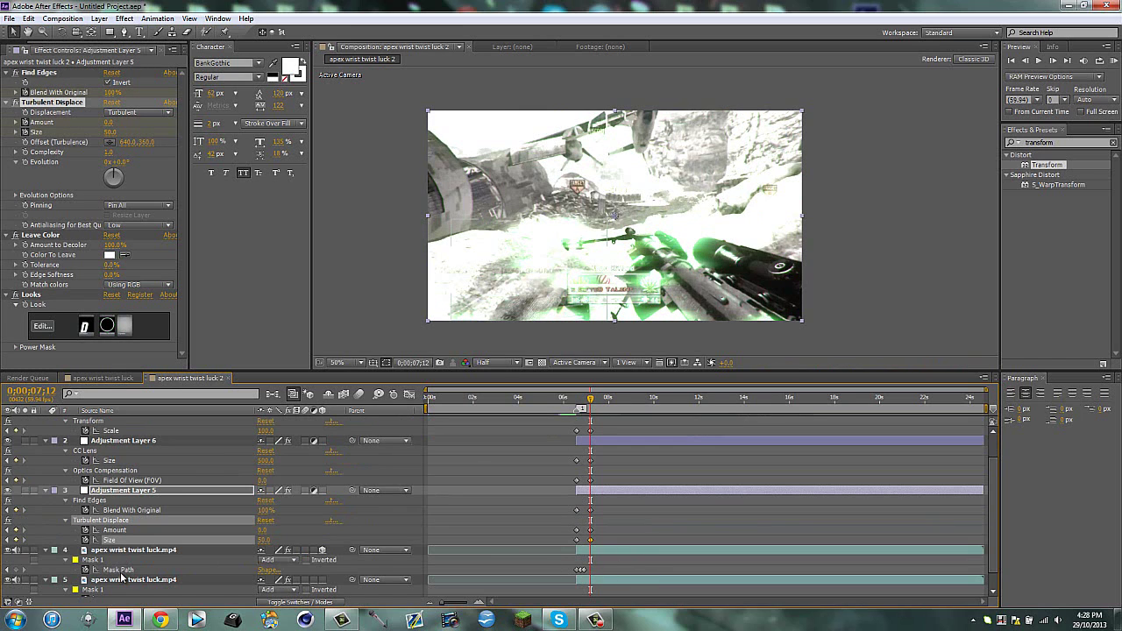
Enable Opacity keyframing on both masked gun duplicates, layers 4 and 5, at 0;00;06;35.
scroll(127, 537, "down", 2)
left_click(126, 534)
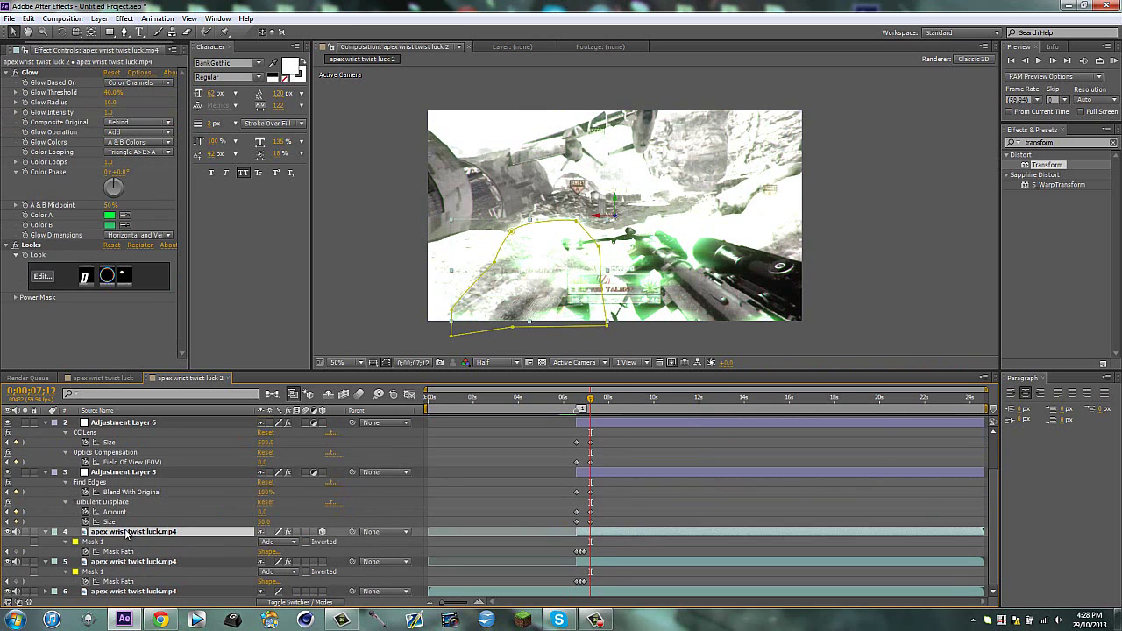
key("t")
left_click(132, 562)
key("t")
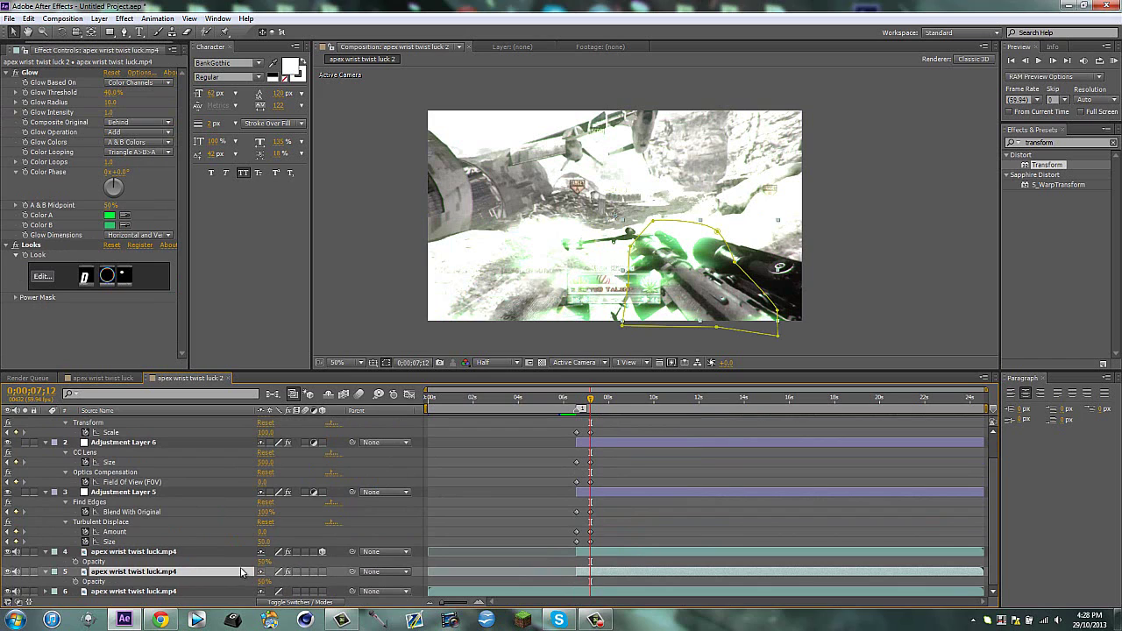
key("j")
left_click(75, 561)
left_click(75, 582)
Keyframe the Opacity of both masked gun duplicates at 0% at 0;00;07;12.
left_click(23, 532)
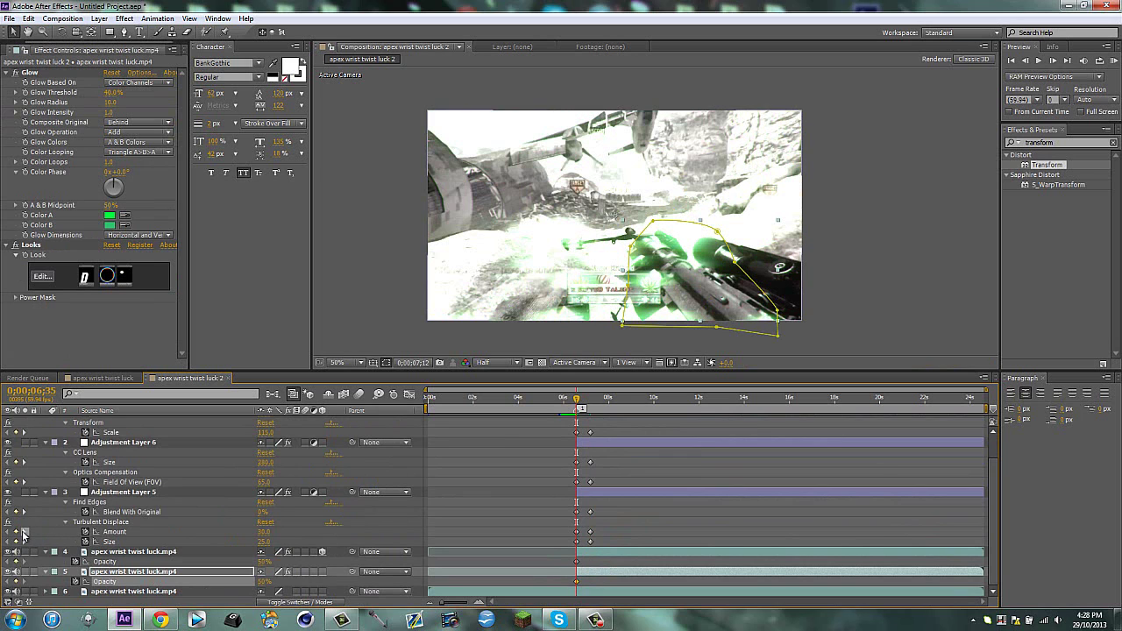
left_click_drag(265, 562, 180, 573)
left_click_drag(263, 581, 150, 586)
left_click(238, 576)
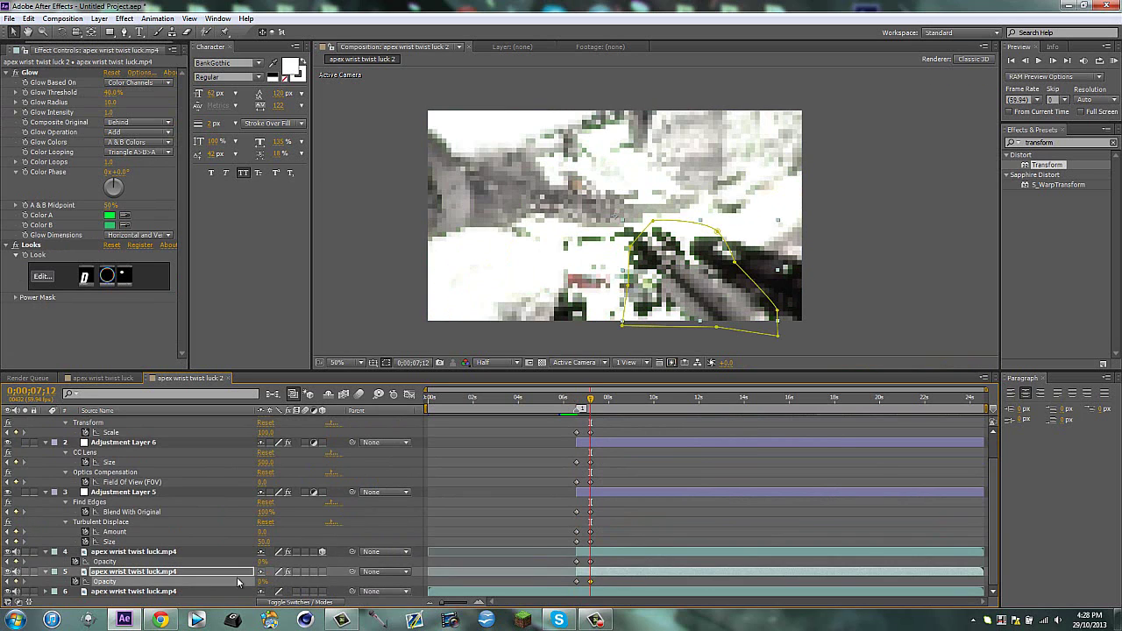
Collapse the revealed properties of all layers in the timeline and clear the selection.
key("u")
scroll(91, 572, "down", 1)
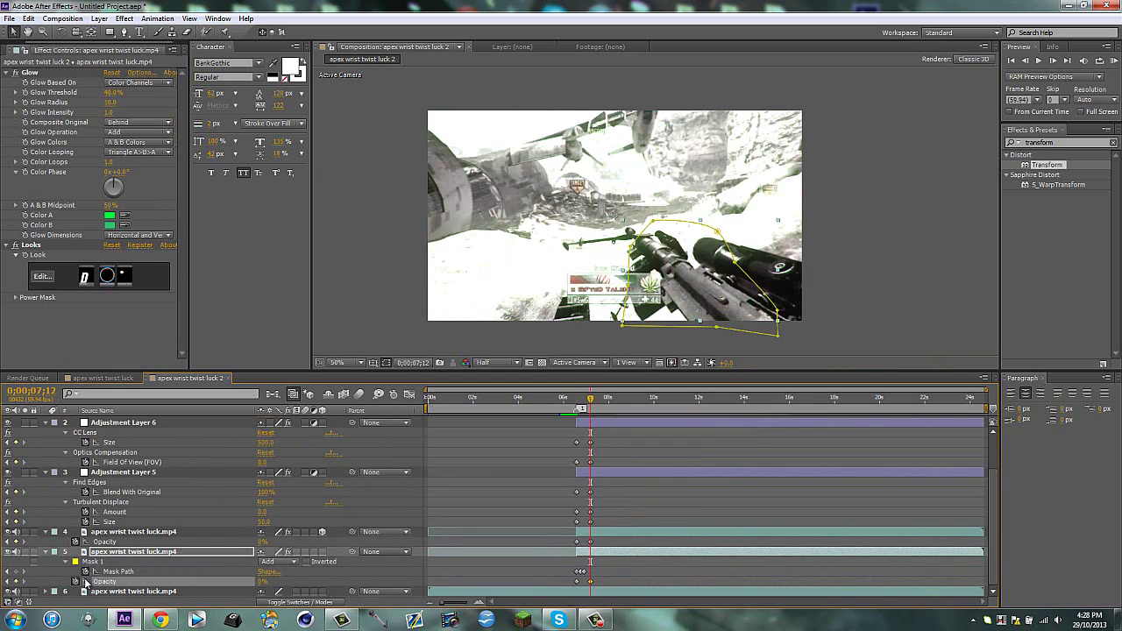
left_click(46, 553)
left_click(48, 553)
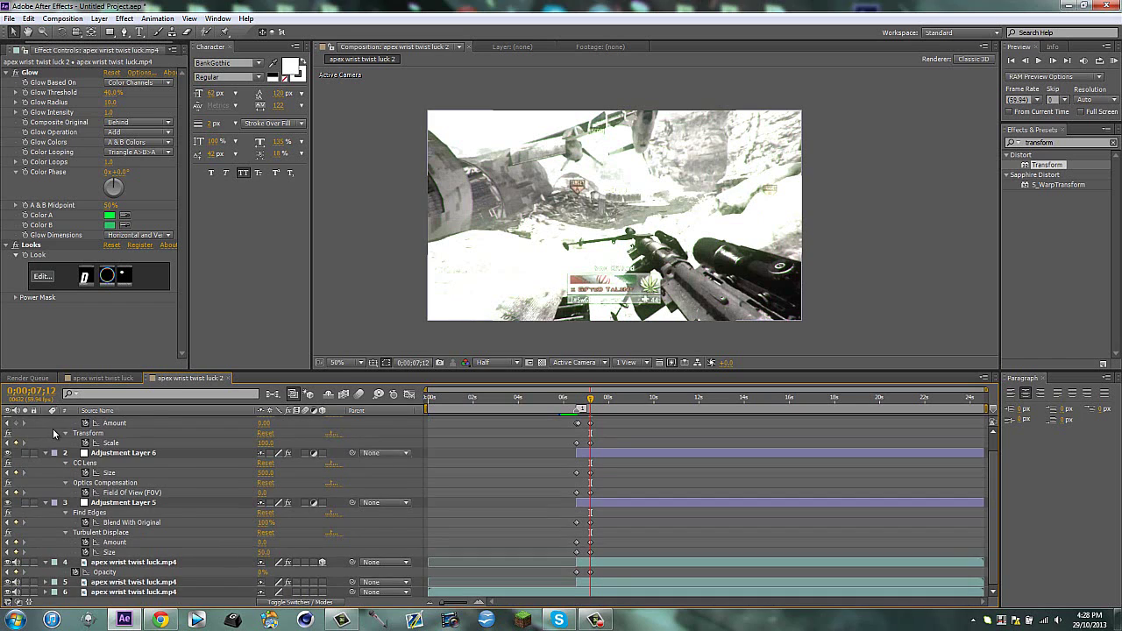
scroll(53, 433, "up", 1)
left_click(111, 423)
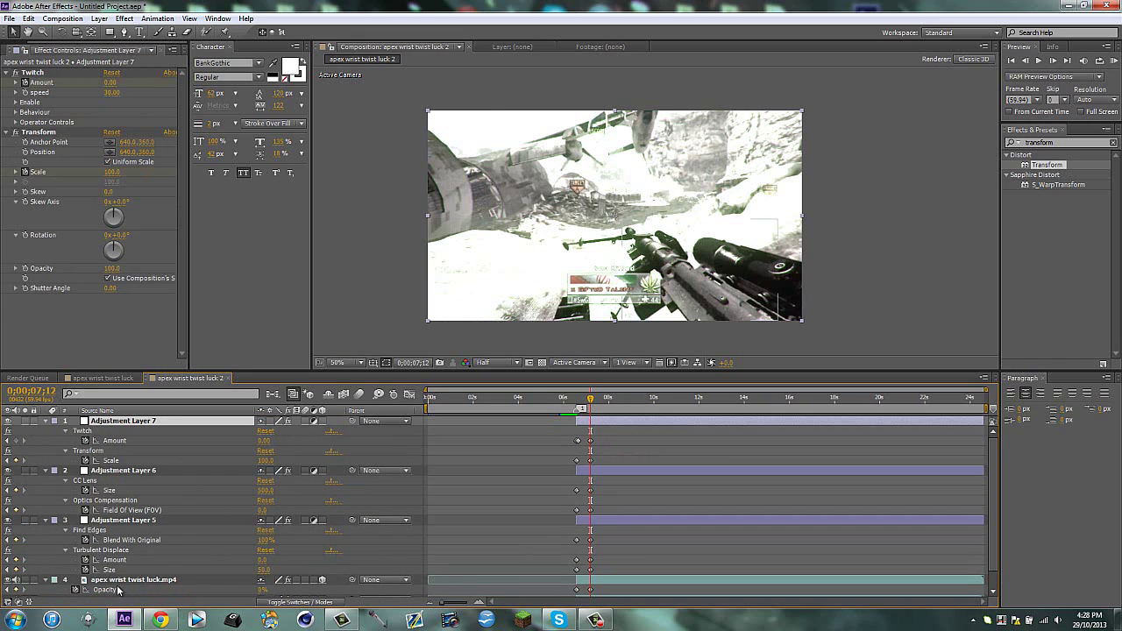
key("ctrl+a")
left_click(46, 423)
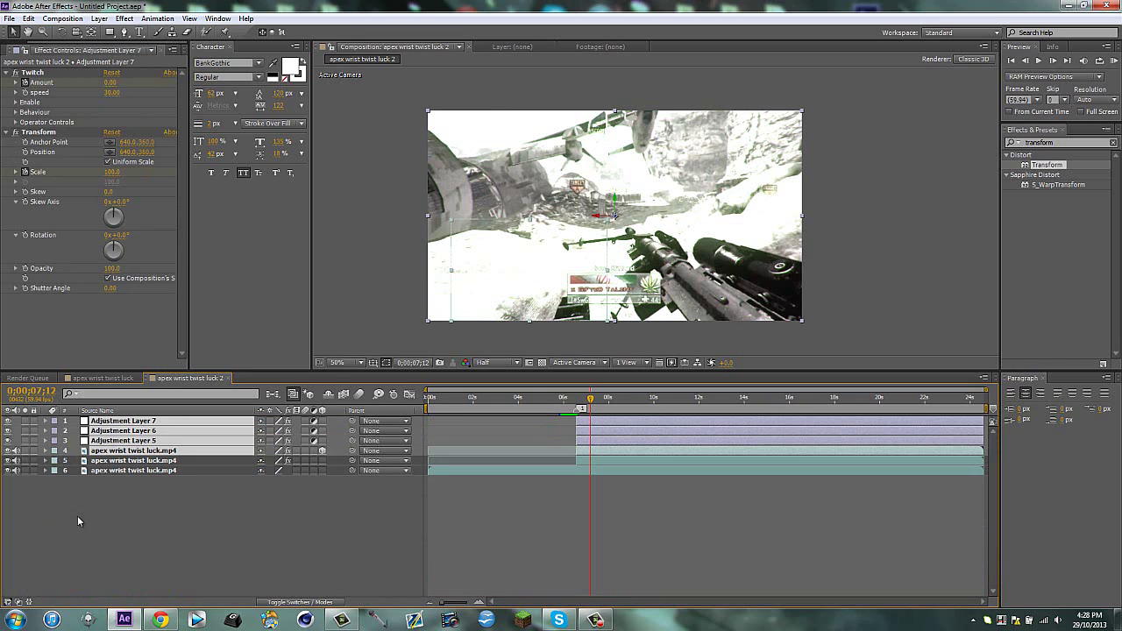
left_click(345, 531)
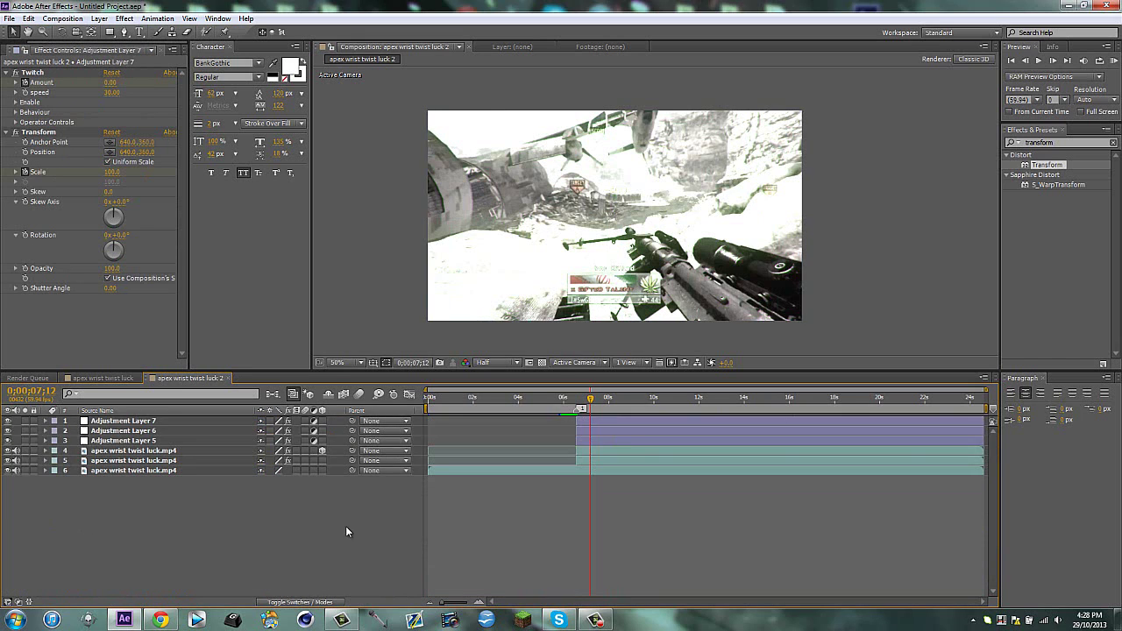
Fade out Adjustment Layer 5 by keyframing its Opacity at 100% at 0;00;07;02 and 0% at 0;00;07;22.
left_click(598, 441)
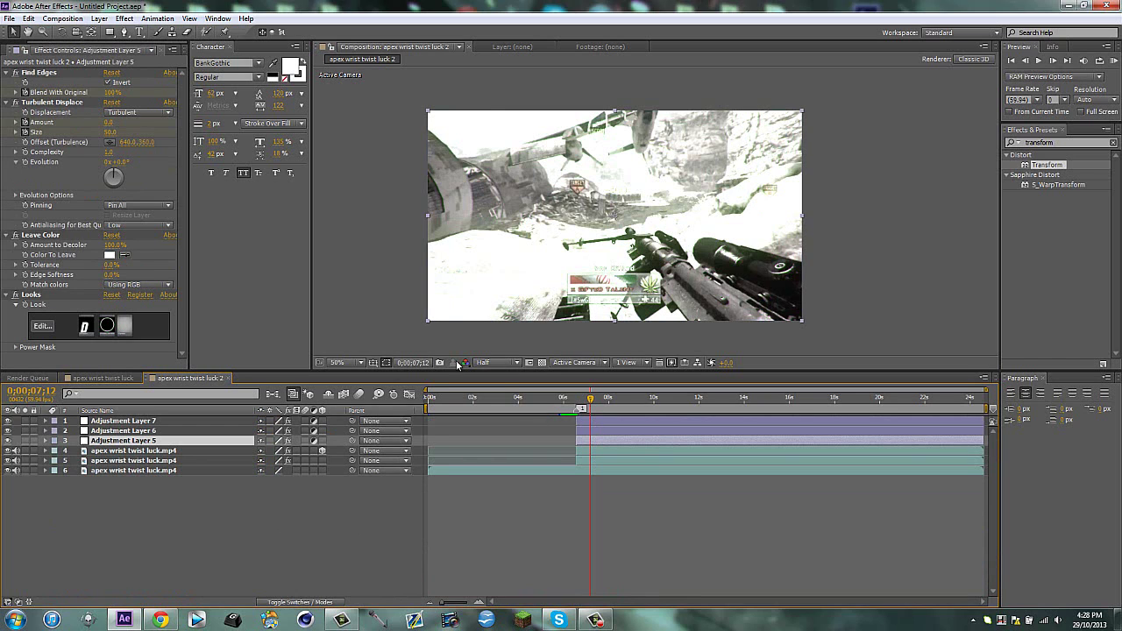
key("t")
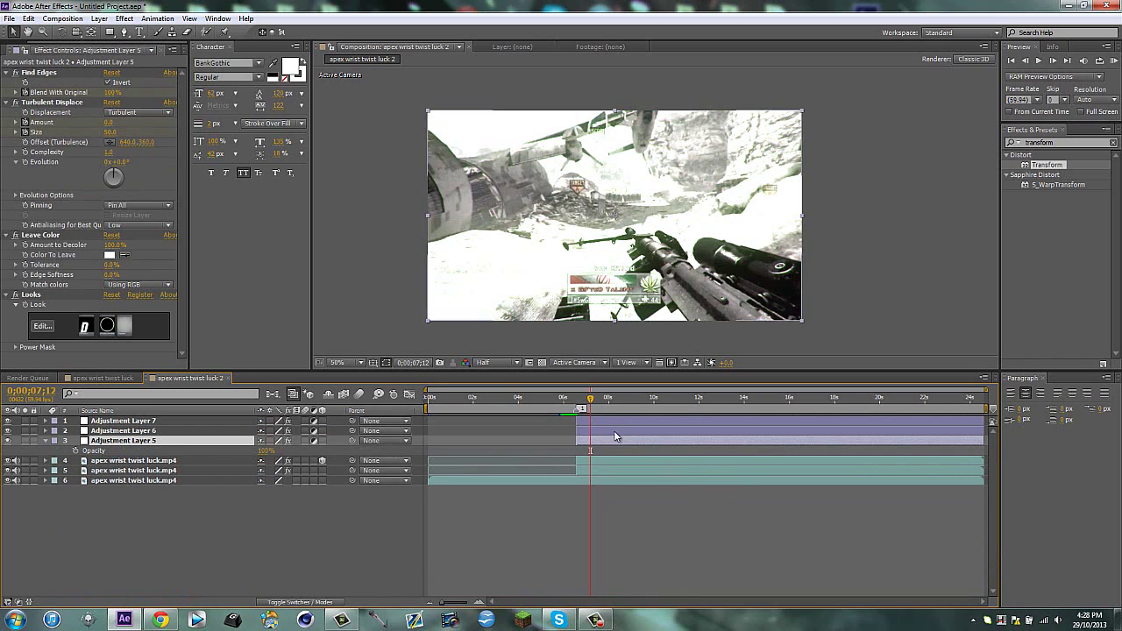
key("shift+Page_Up")
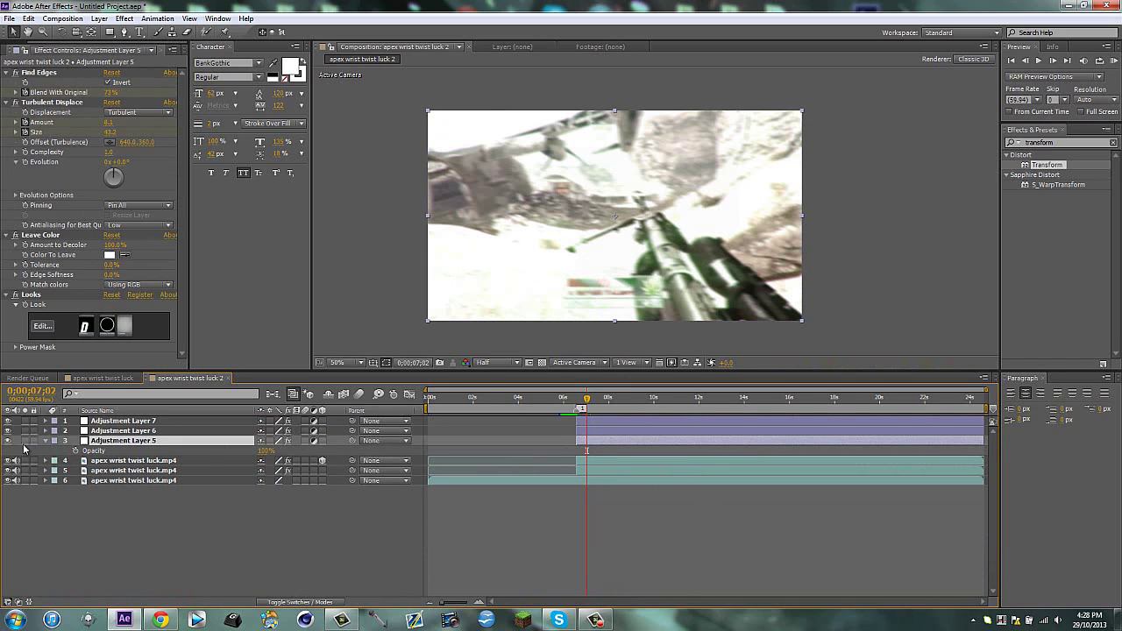
left_click(76, 450)
key("shift+Page_Down")
key("shift+Page_Down")
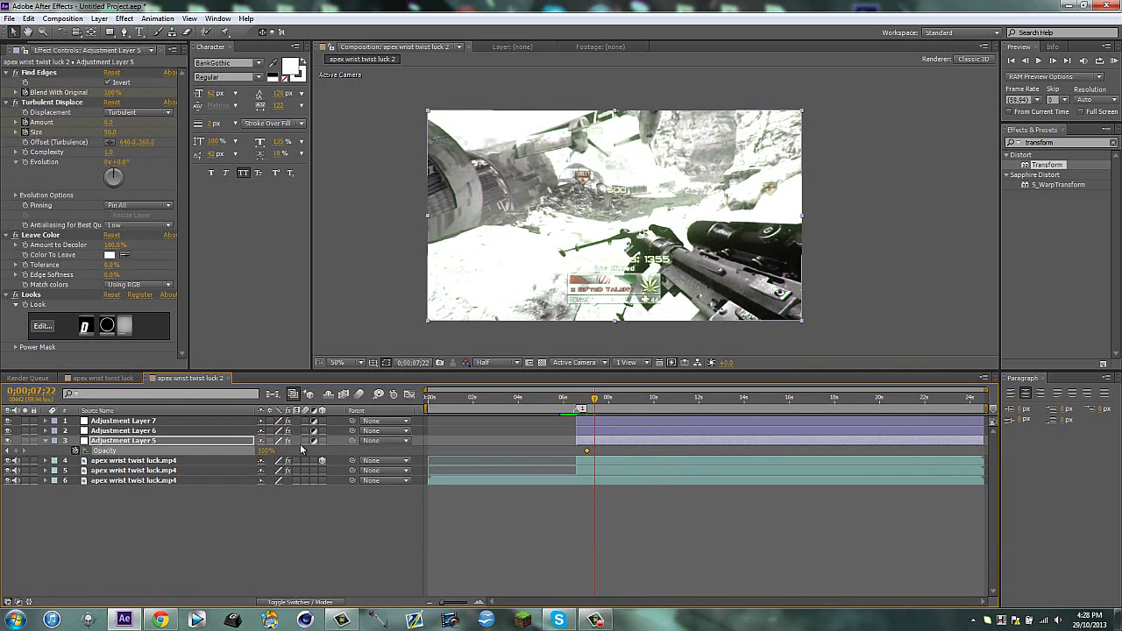
left_click_drag(263, 451, 132, 454)
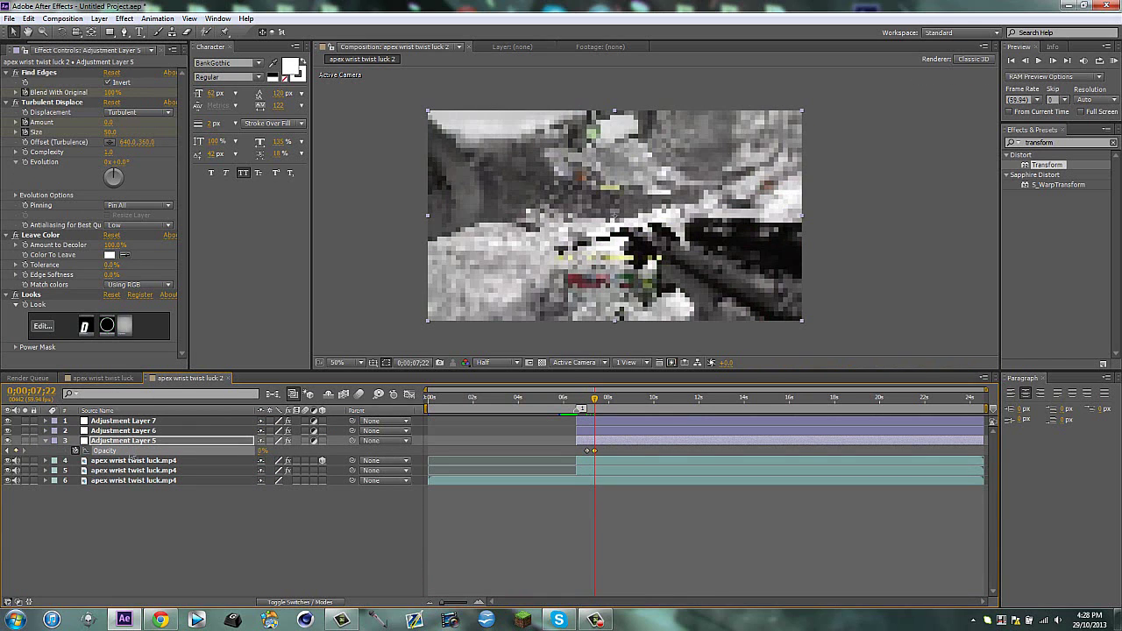
Trim all three adjustment layers to end at 0;00;07;22 and collapse their revealed properties.
key("alt+bracketright")
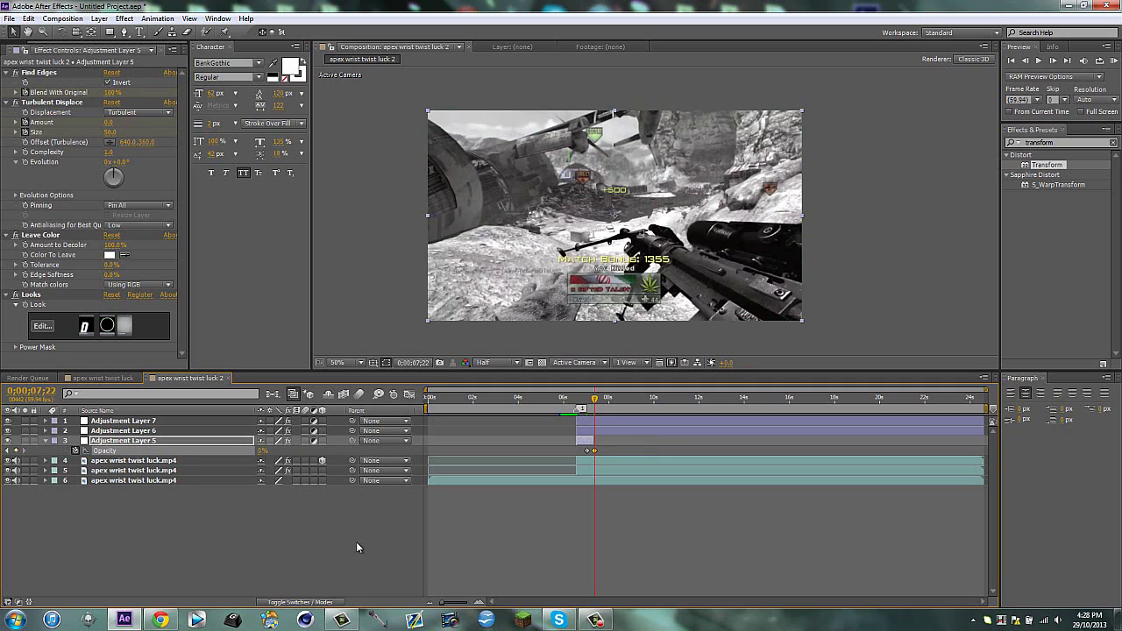
left_click(623, 430)
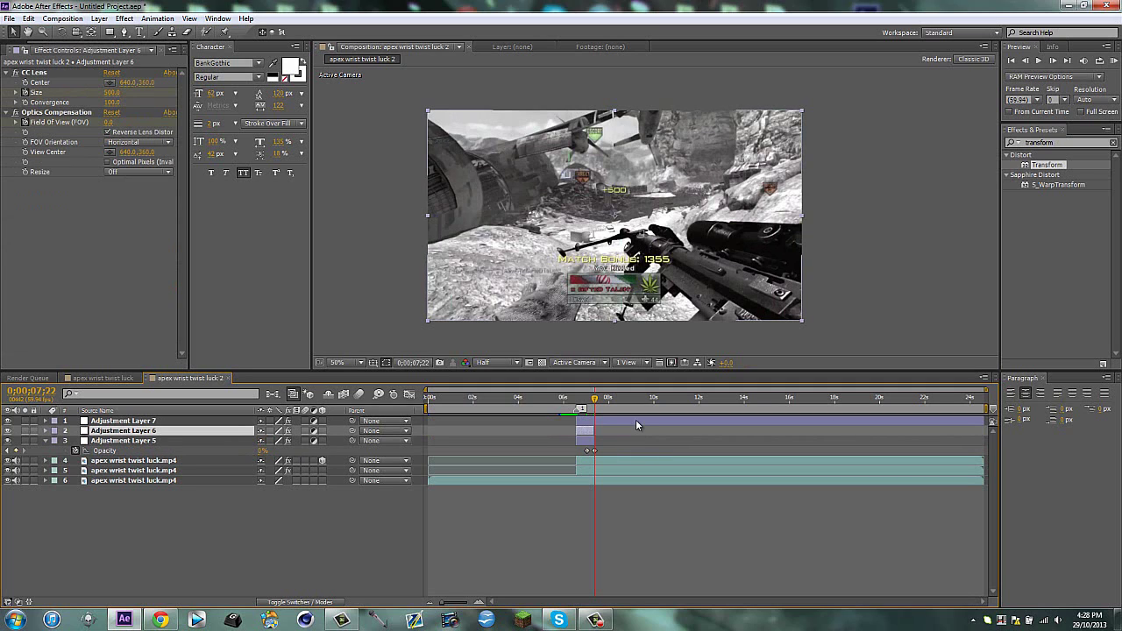
left_click(635, 421)
key("u")
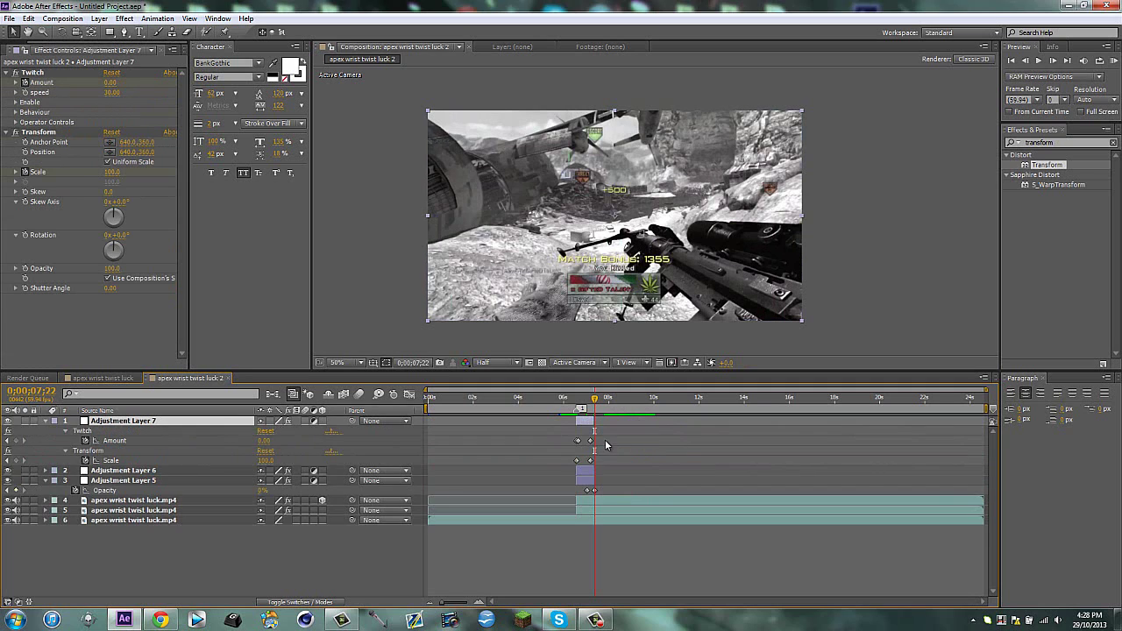
key("u")
key("u")
left_click(587, 444)
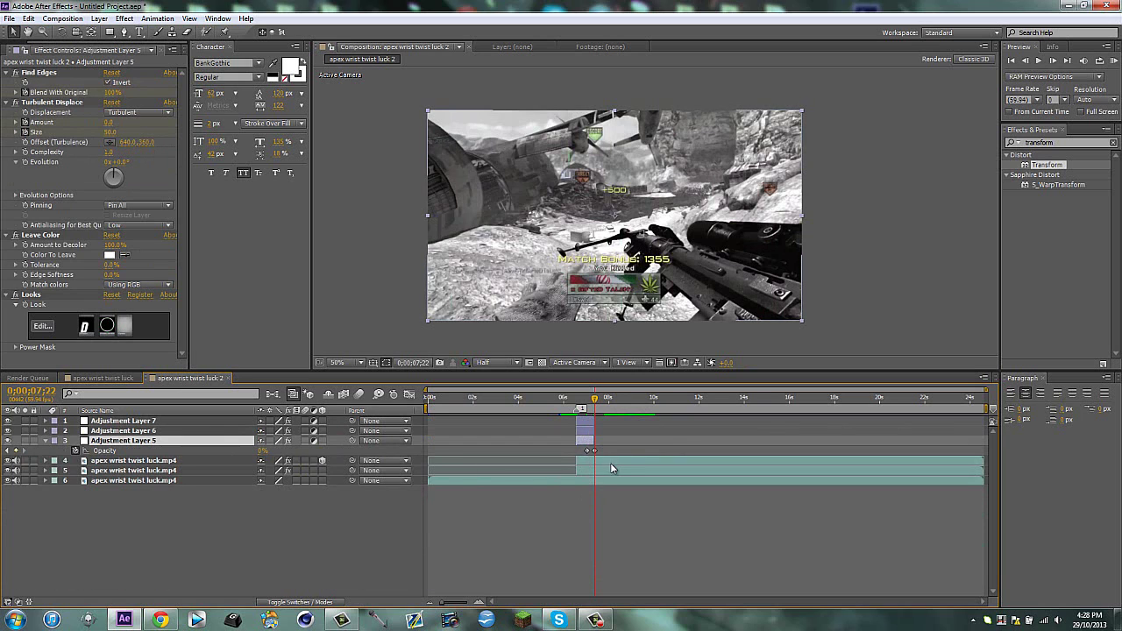
key("u")
key("u")
Trim both masked gun duplicates to end at 0;00;07;22 and deselect them.
left_click(610, 450)
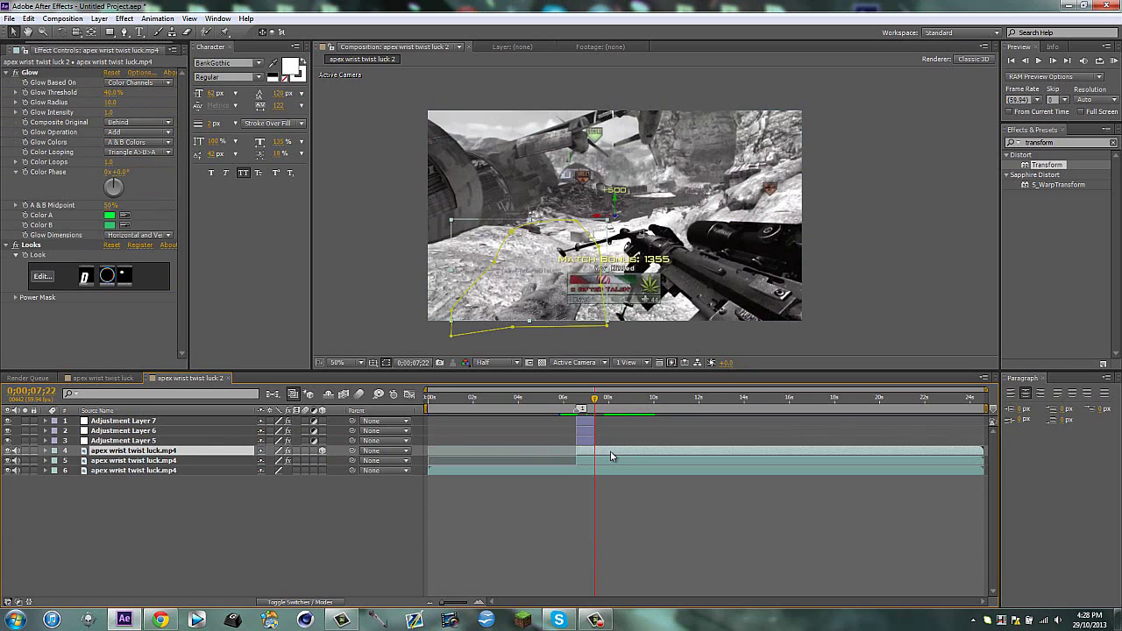
left_click(612, 461)
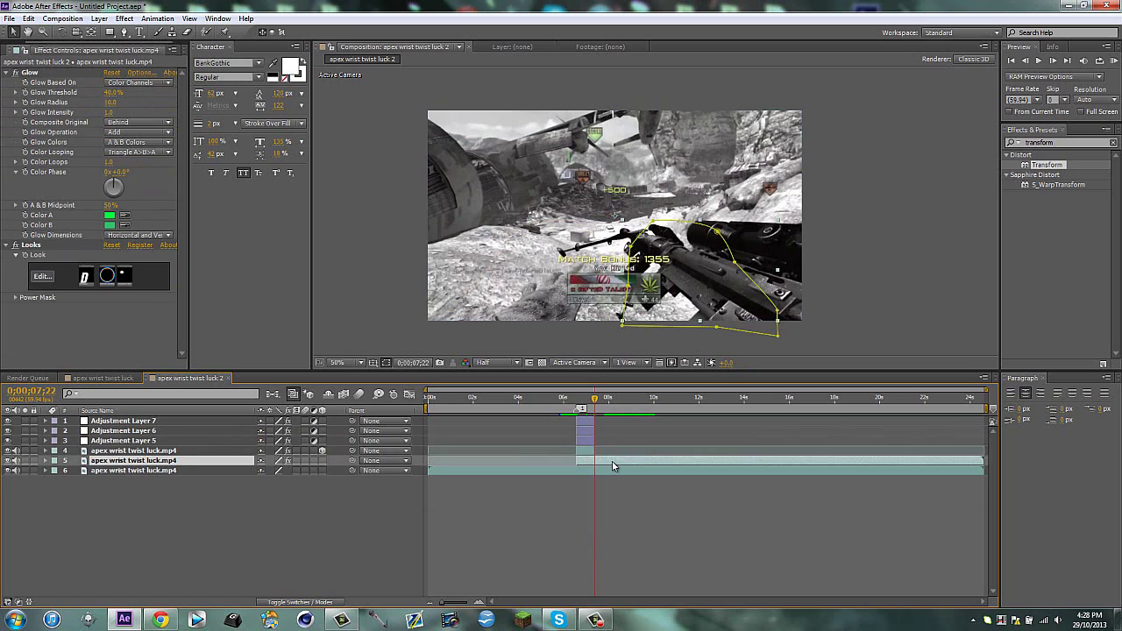
key("alt+]")
key("F2")
Compare the effect at 0;00;06;37 with the original apex wrist twist luck composition and review the effects on Adjustment Layers 6 and 5.
left_click_drag(595, 400, 583, 400)
left_click(577, 405)
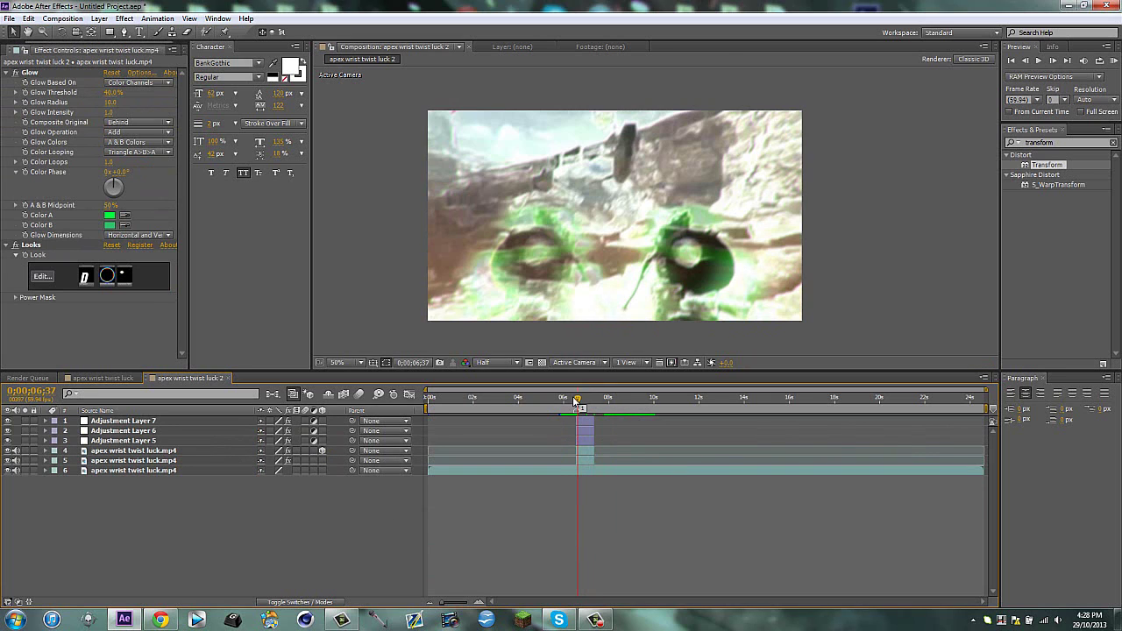
left_click(114, 379)
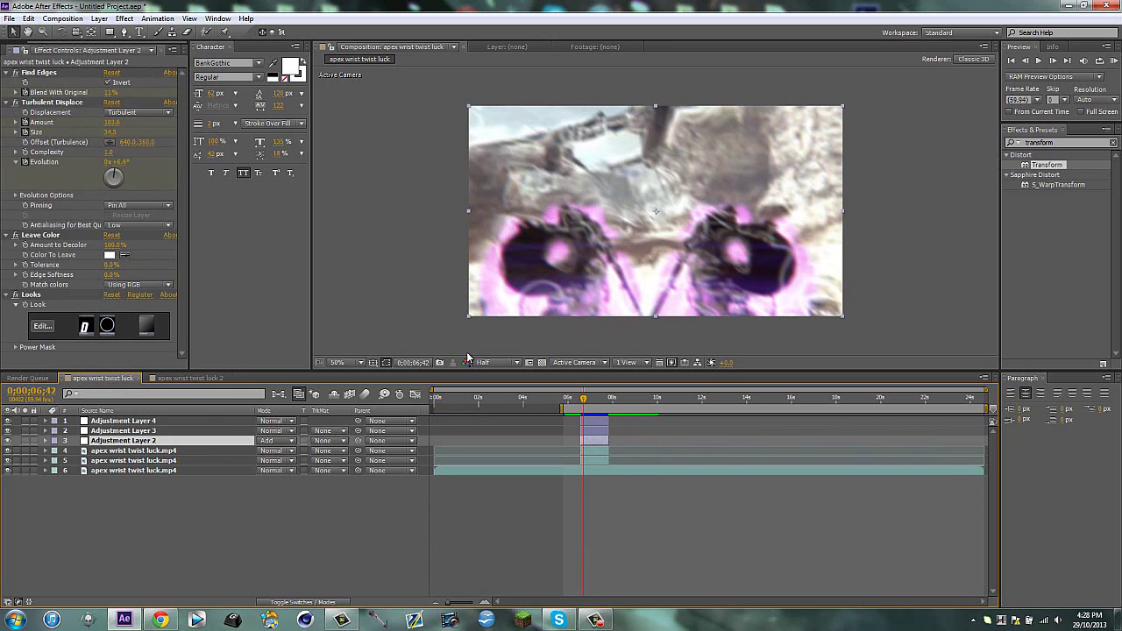
left_click(208, 377)
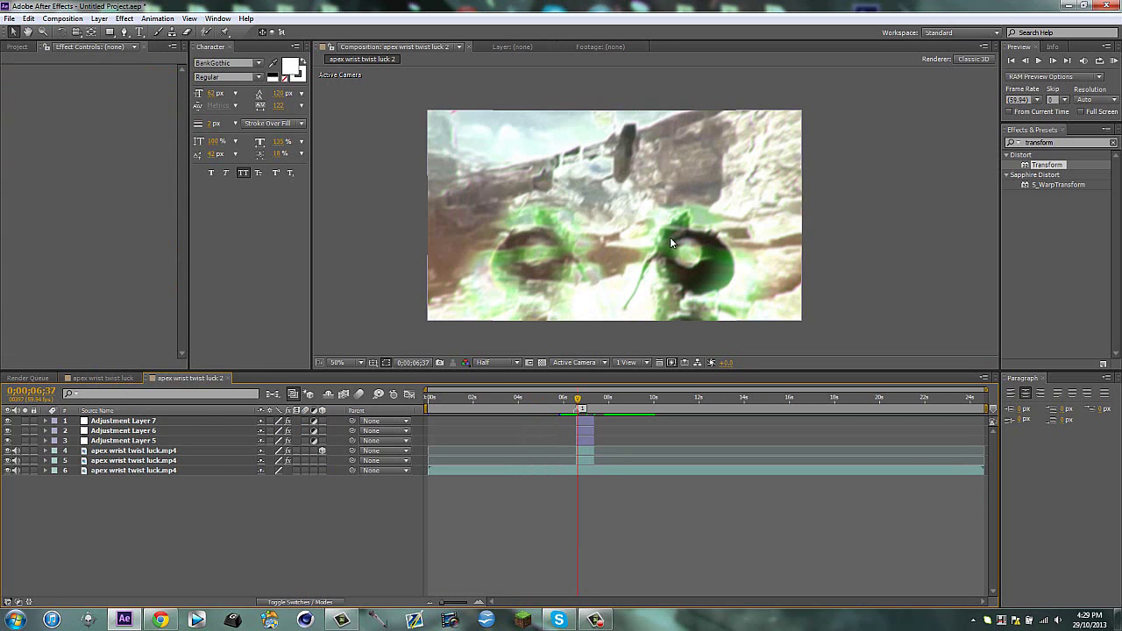
left_click(103, 378)
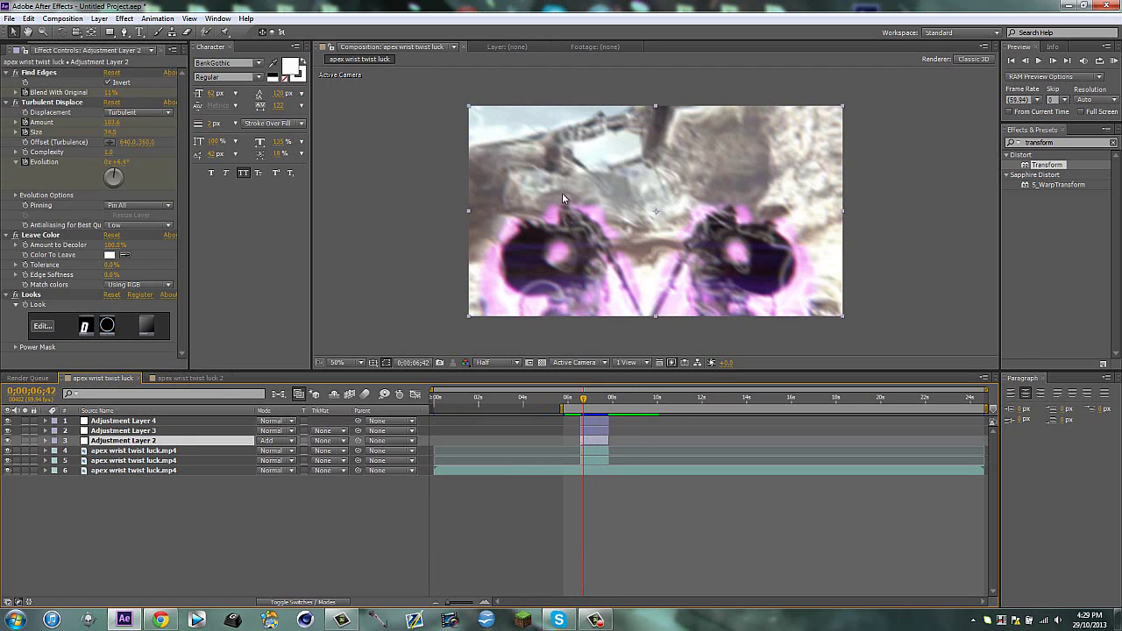
left_click(199, 378)
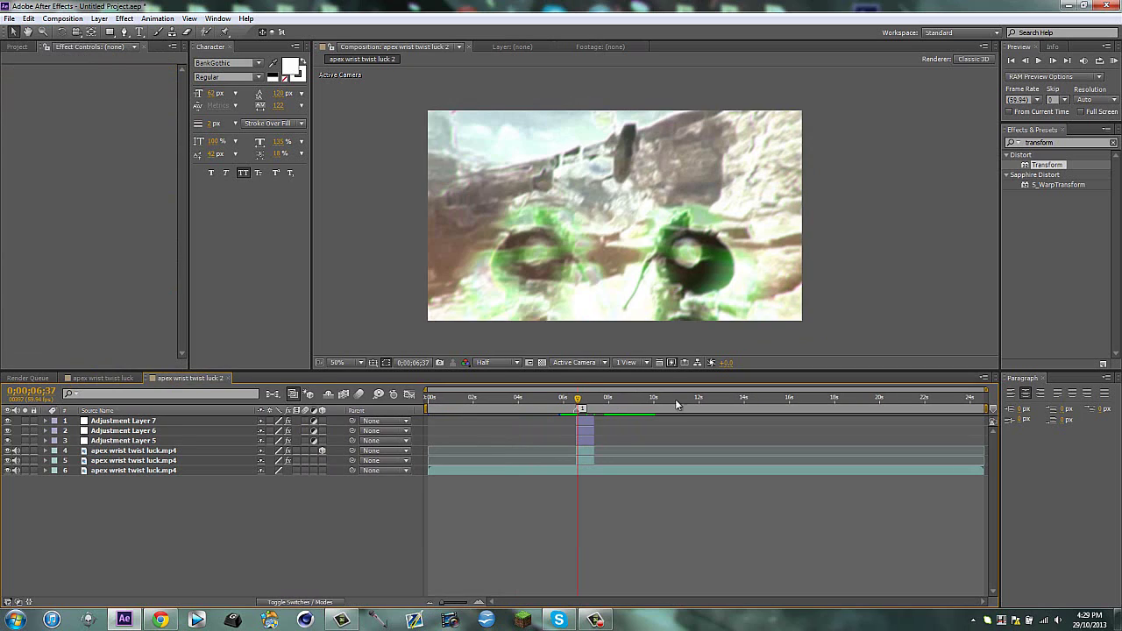
left_click(115, 433)
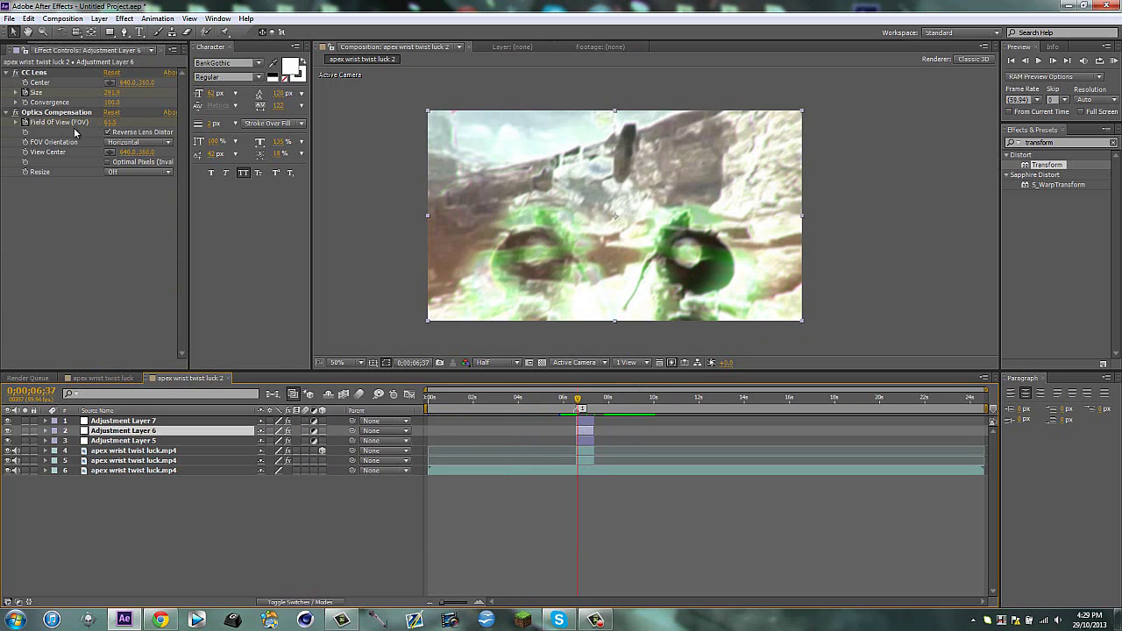
left_click(117, 441)
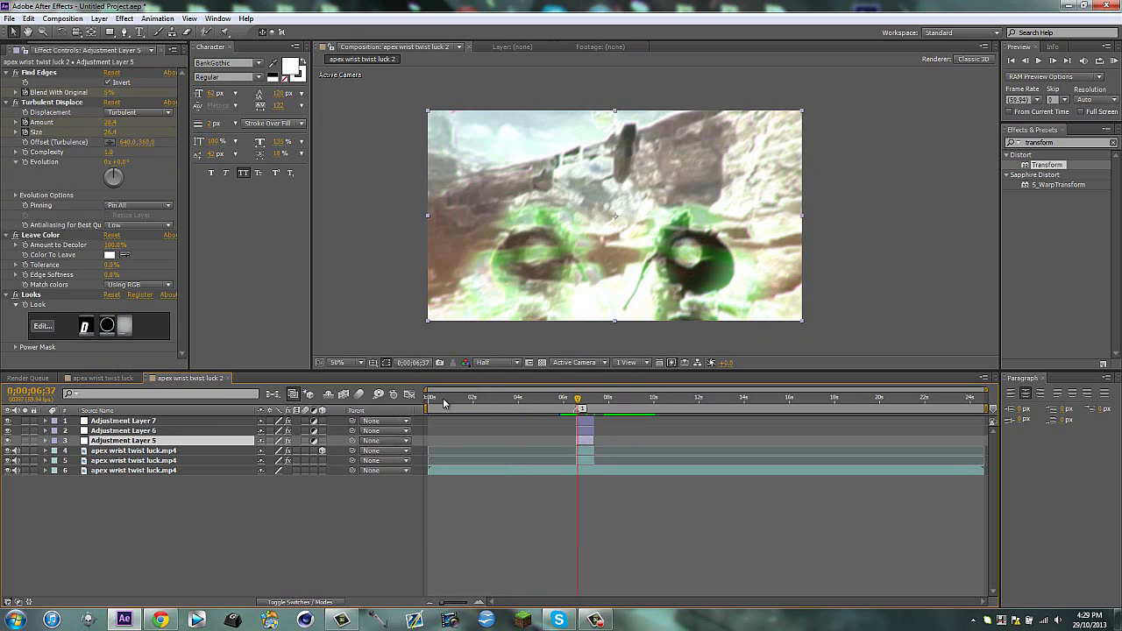
left_click(596, 611)
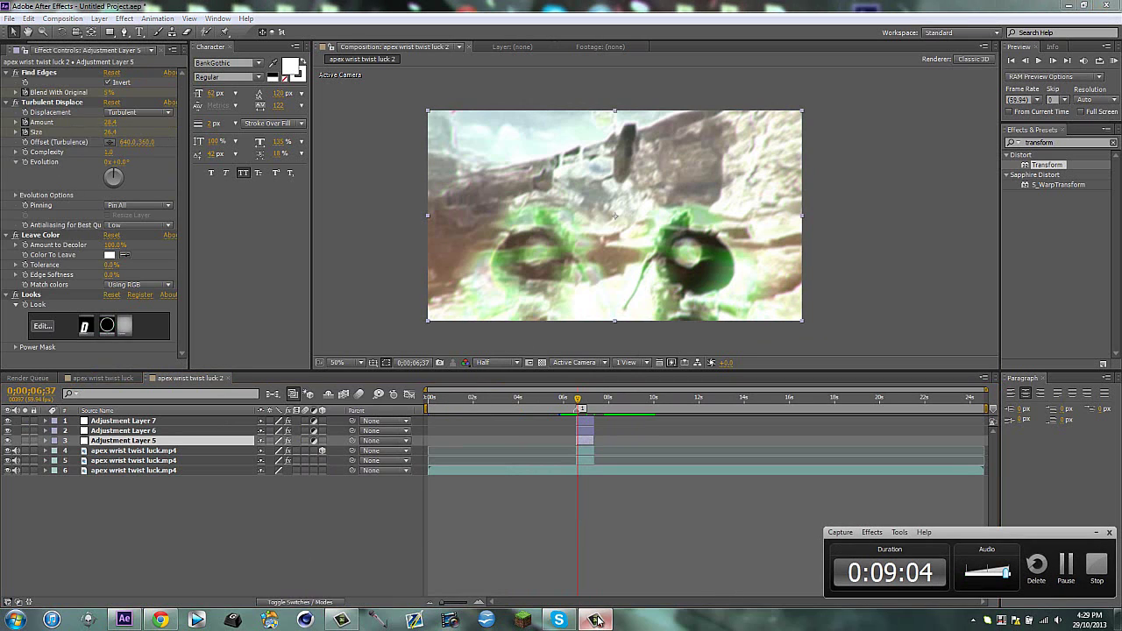
left_click(547, 516)
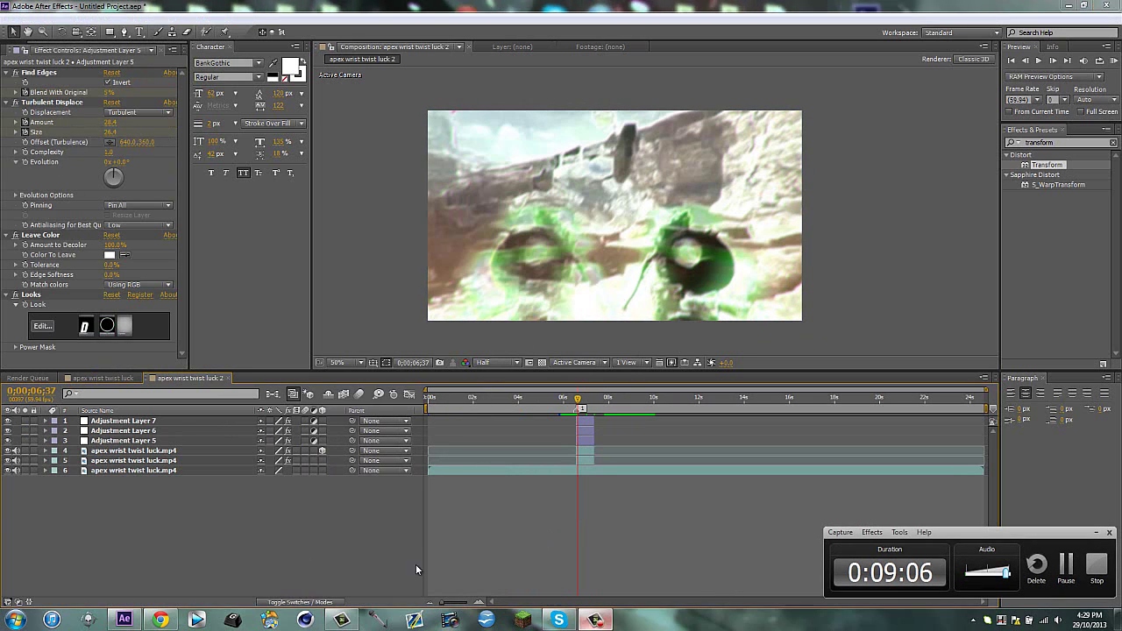
left_click(603, 623)
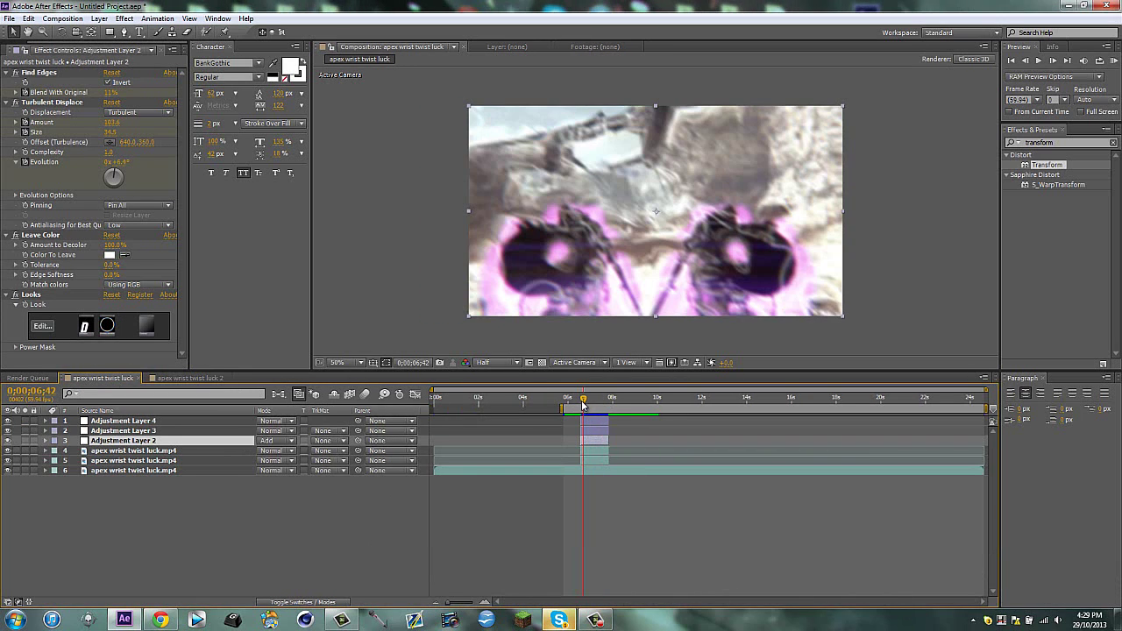
Review the pink mirrored-gun effect at 0;00;06;40 in the original apex wrist twist luck composition.
left_click(580, 405)
left_click_drag(581, 404, 583, 397)
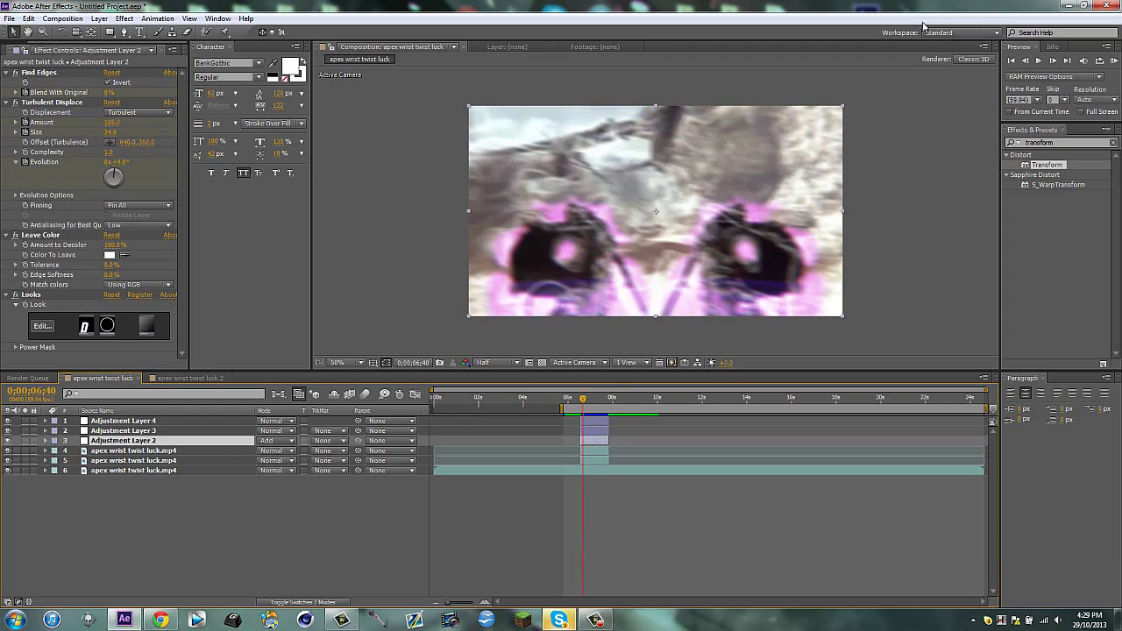
Minimize After Effects and switch to Google Chrome to view the open YouTube channel page.
left_click(1077, 5)
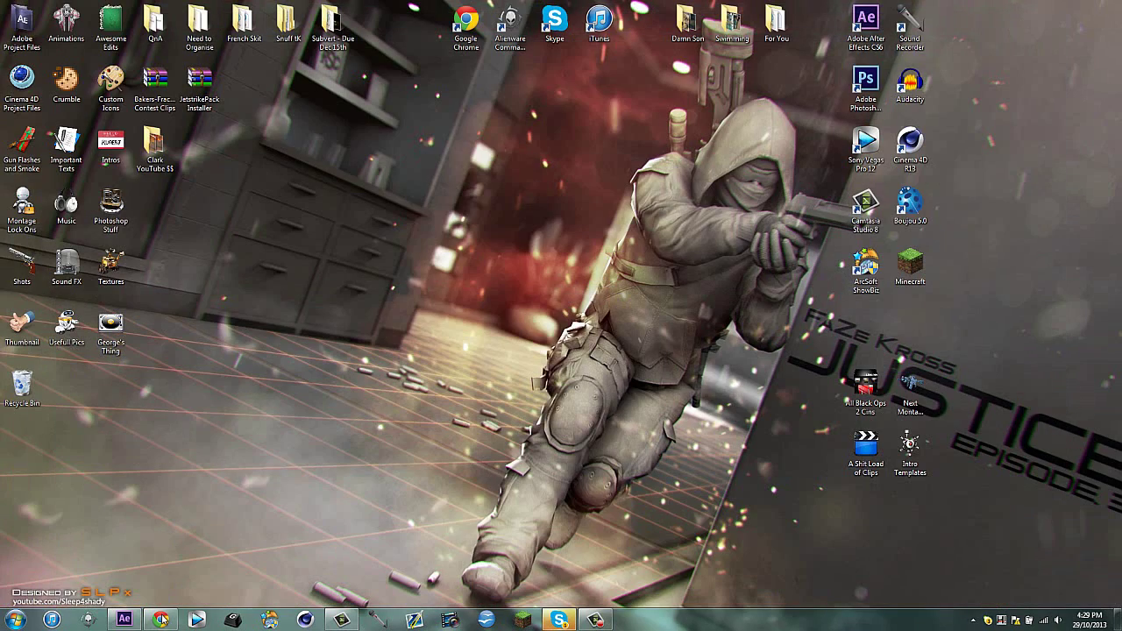
left_click(161, 620)
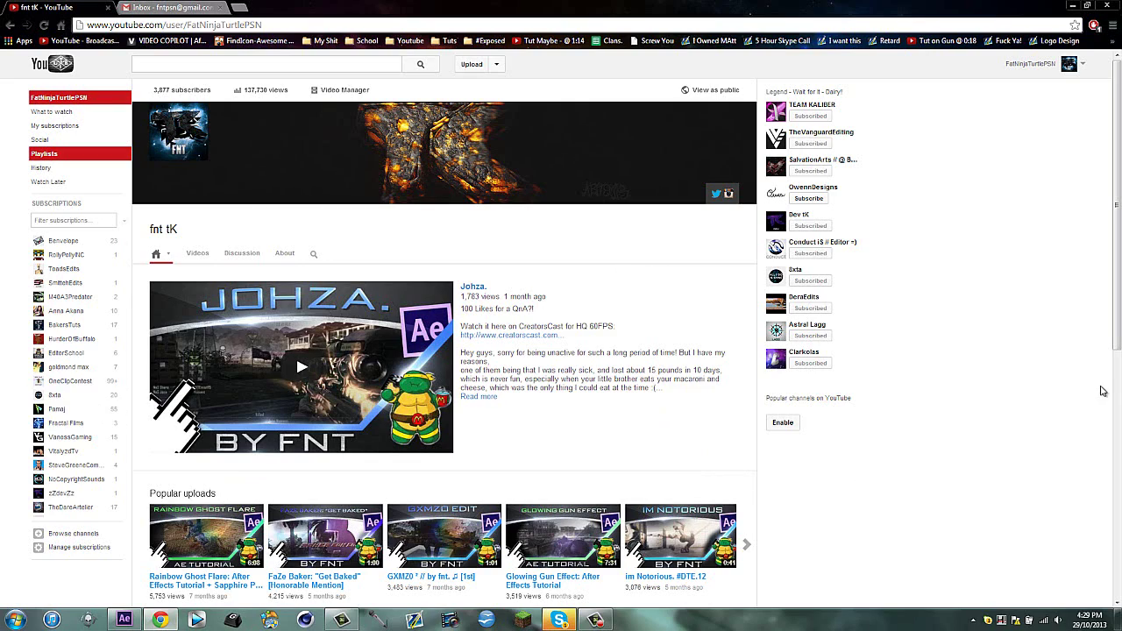